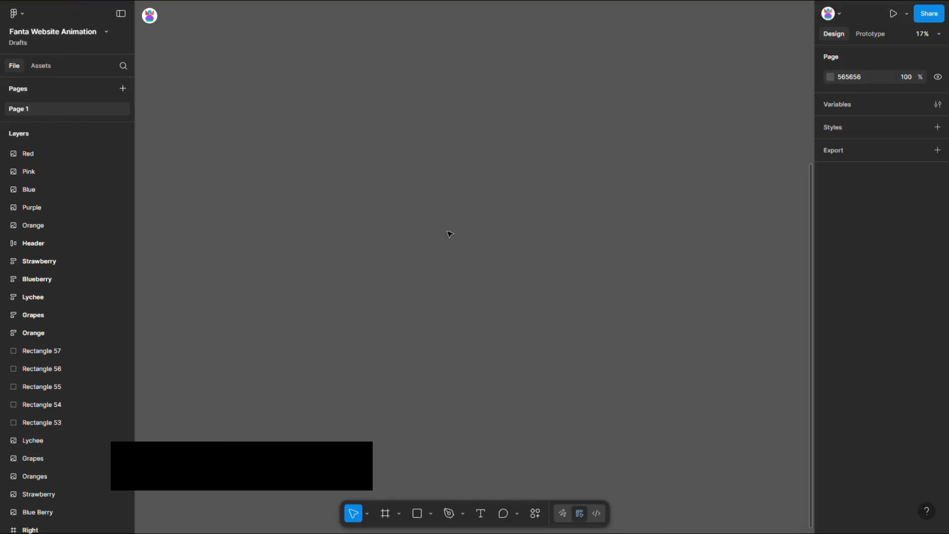
# Step: Add a frame using the Desktop preset beneath the row of Fanta cans and set its height to 800
pyautogui.moveTo(449, 97); pyautogui.dragTo(444, 366)
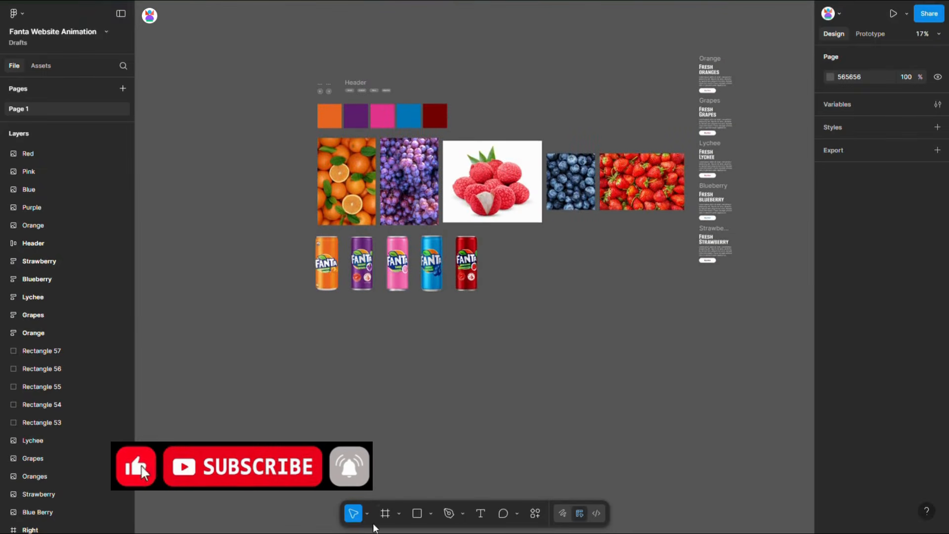
pyautogui.click(385, 513)
pyautogui.click(841, 185)
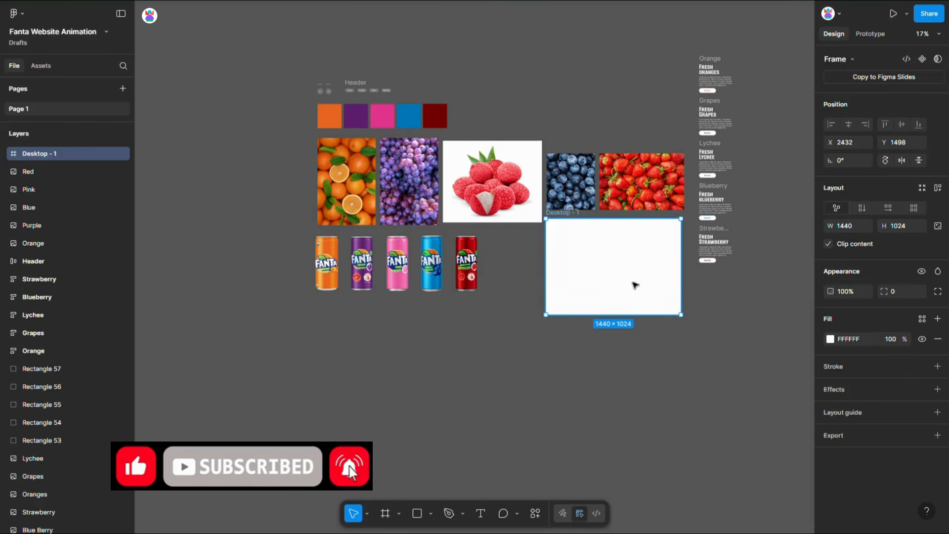
pyautogui.moveTo(635, 285); pyautogui.dragTo(402, 398)
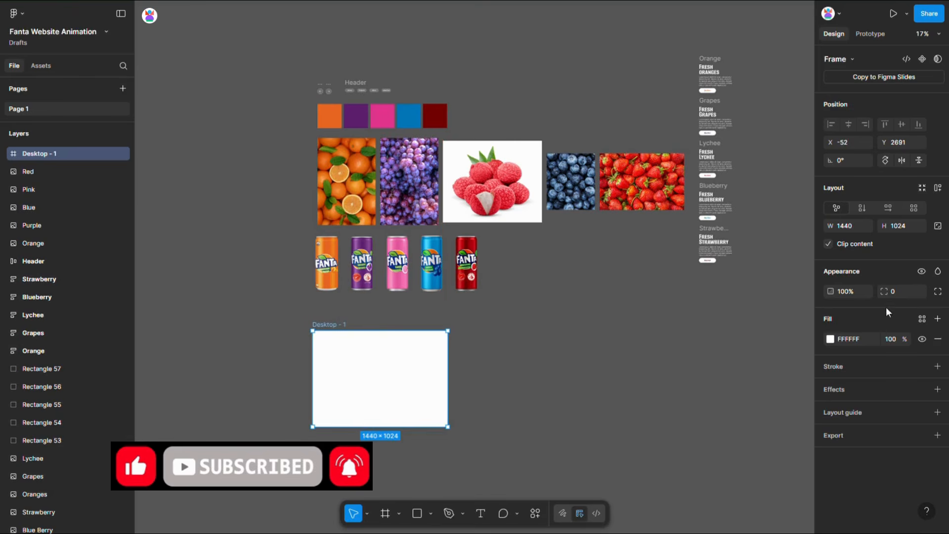
pyautogui.click(906, 227)
pyautogui.write('800')
pyautogui.press('Return')
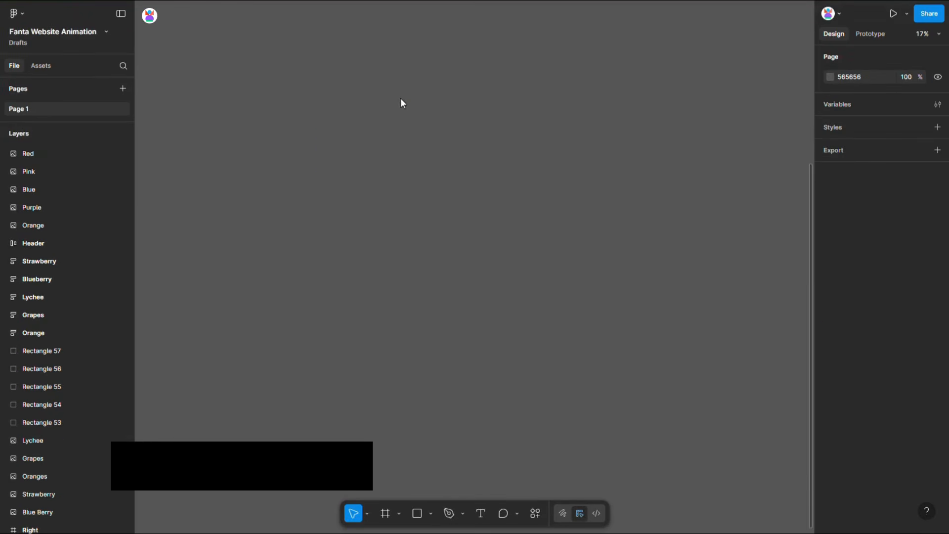
# Step: Rename the new frame to 1 and fill it with the orange sampled from the orange colour swatch
pyautogui.doubleClick(341, 327)
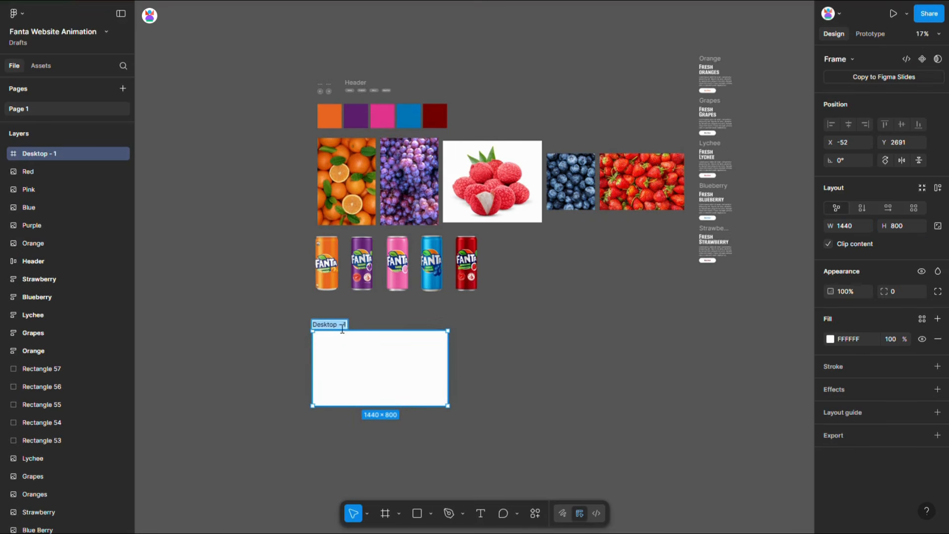
pyautogui.write('1')
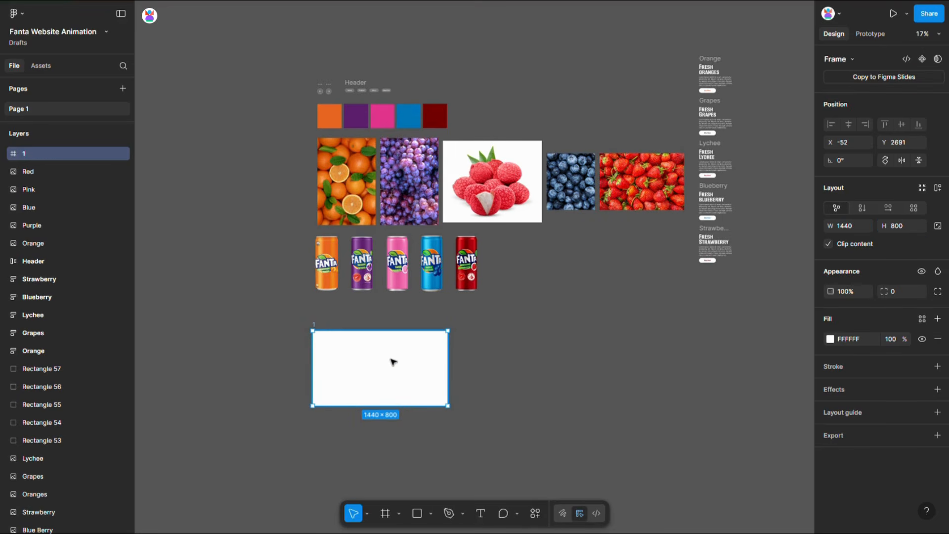
pyautogui.click(831, 339)
pyautogui.click(696, 422)
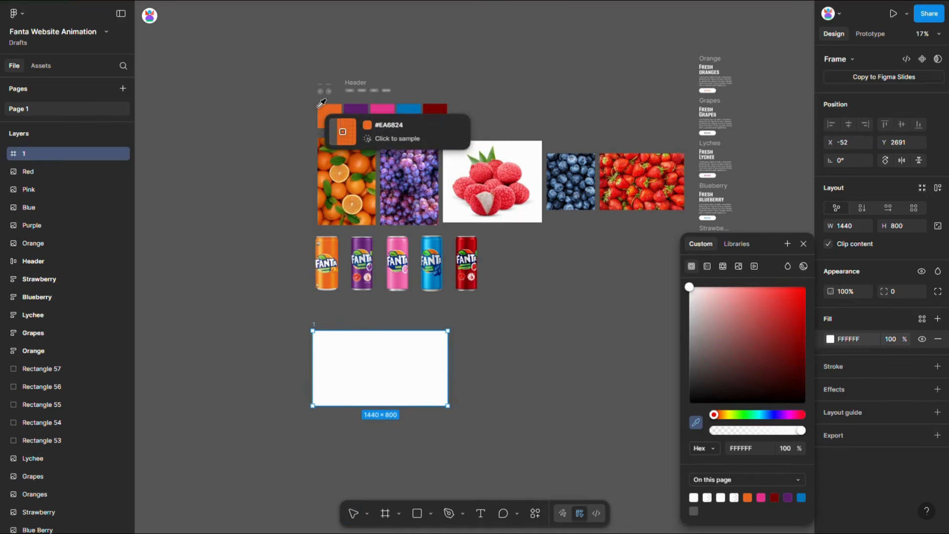
pyautogui.click(329, 117)
# Step: Add a second frame sized 600 × 600 and turn it into a circle with a corner radius of 1000
pyautogui.click(385, 516)
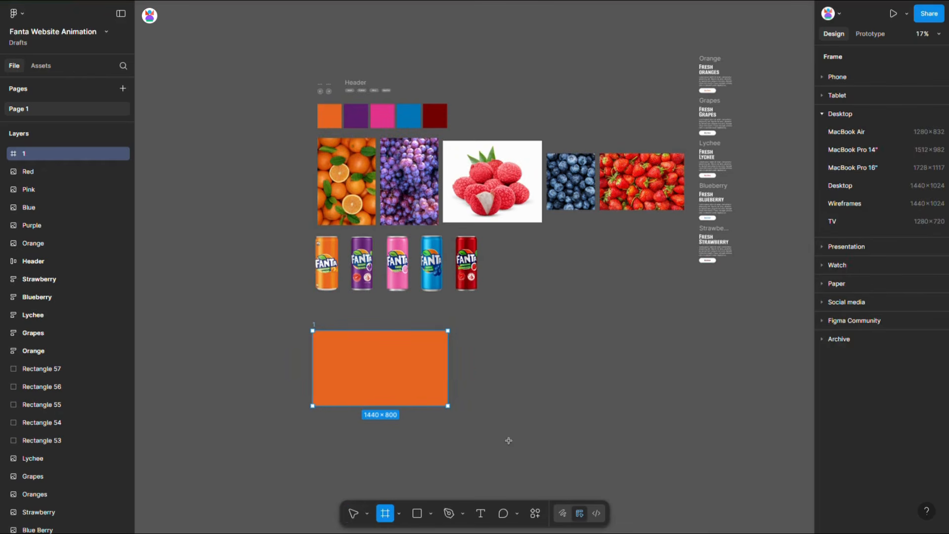
pyautogui.click(501, 432)
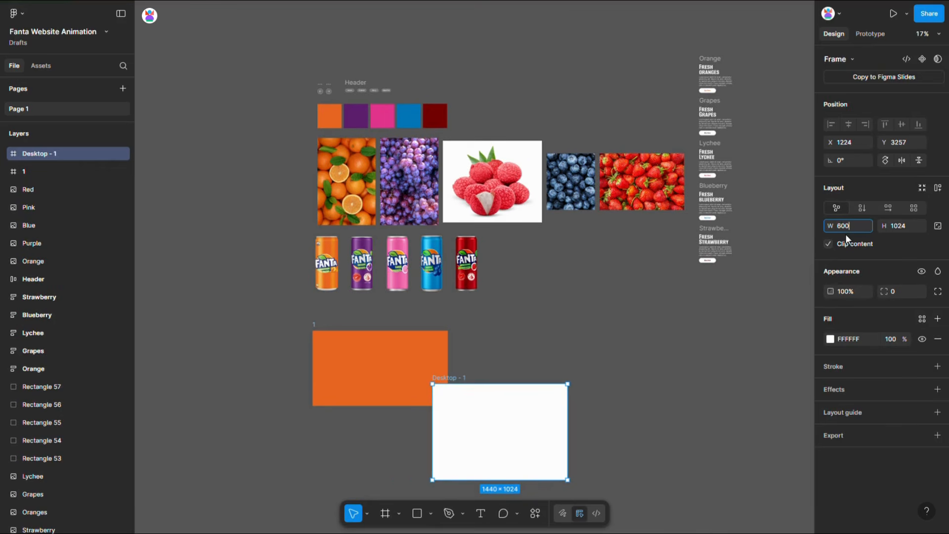
pyautogui.write('600')
pyautogui.press('Tab')
pyautogui.write('600')
pyautogui.press('Return')
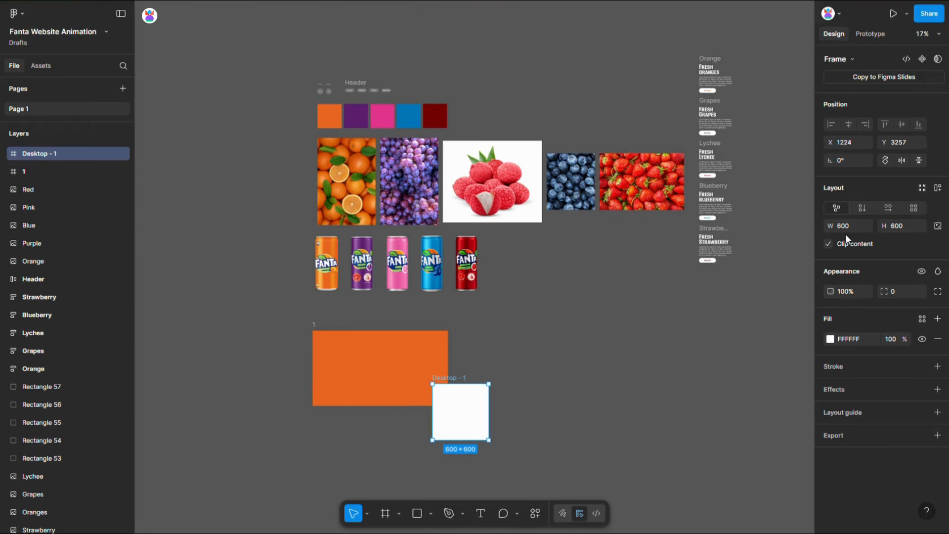
pyautogui.click(915, 295)
pyautogui.write('1000')
pyautogui.press('Return')
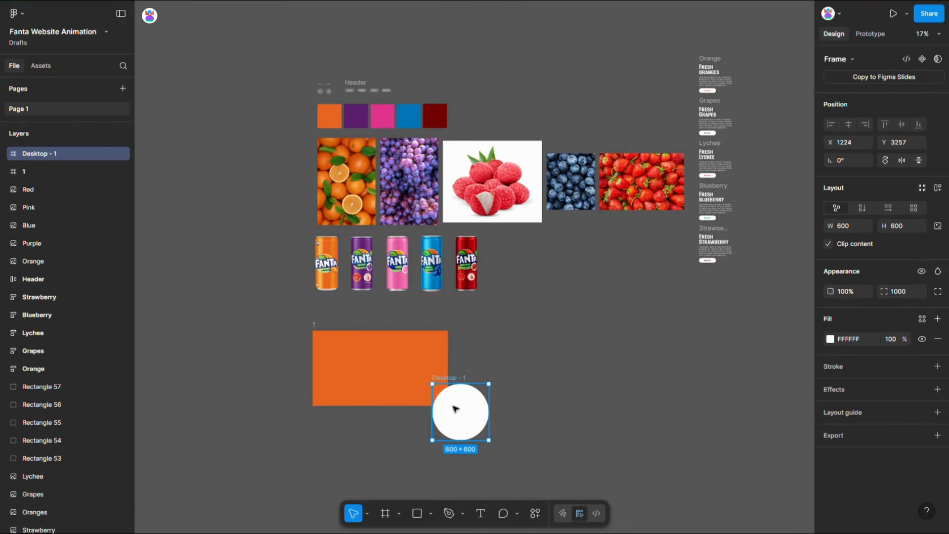
# Step: Move the white circle into frame 1, centred vertically and partly beyond the left edge at X -200
pyautogui.moveTo(453, 404); pyautogui.dragTo(341, 367)
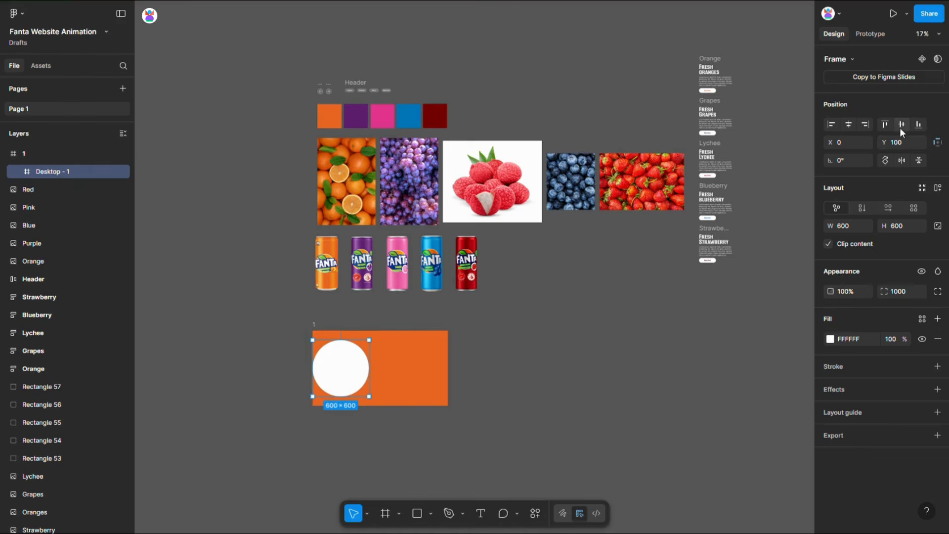
pyautogui.moveTo(418, 401); pyautogui.dragTo(614, 343)
pyautogui.scroll(3, 542, 318)
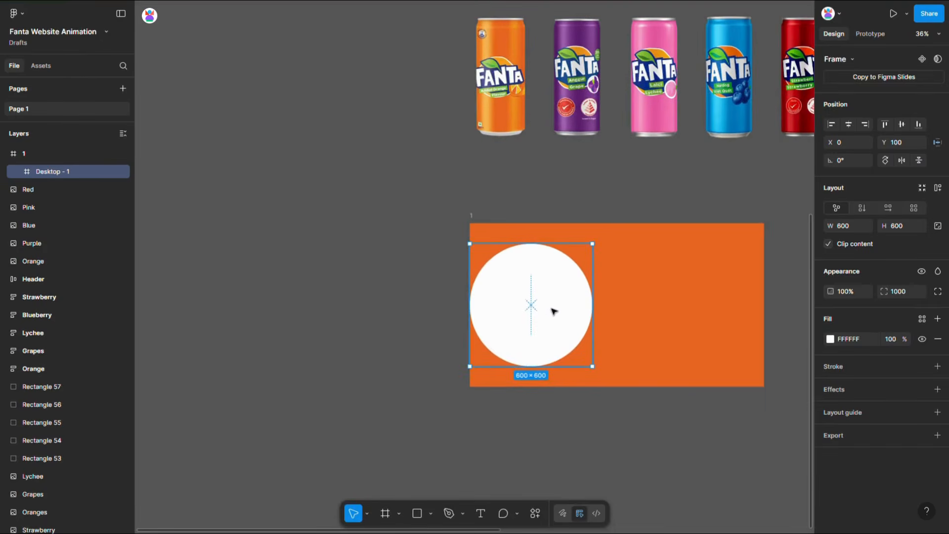
pyautogui.moveTo(552, 310); pyautogui.dragTo(515, 311)
pyautogui.scroll(-3, 515, 311)
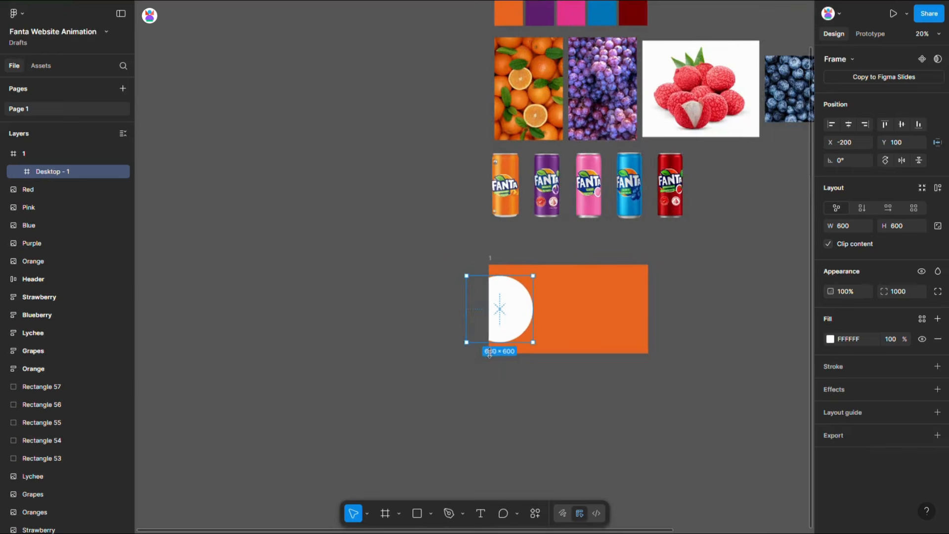
# Step: Place the Header inside frame 1, centred horizontally, and nudge it up to Y 30
pyautogui.scroll(-3, 489, 353)
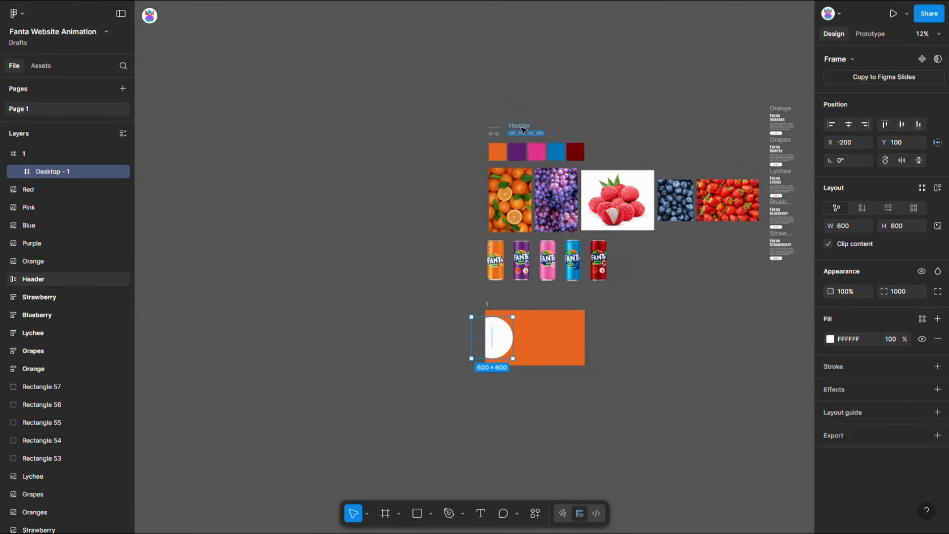
pyautogui.moveTo(524, 130); pyautogui.dragTo(535, 320)
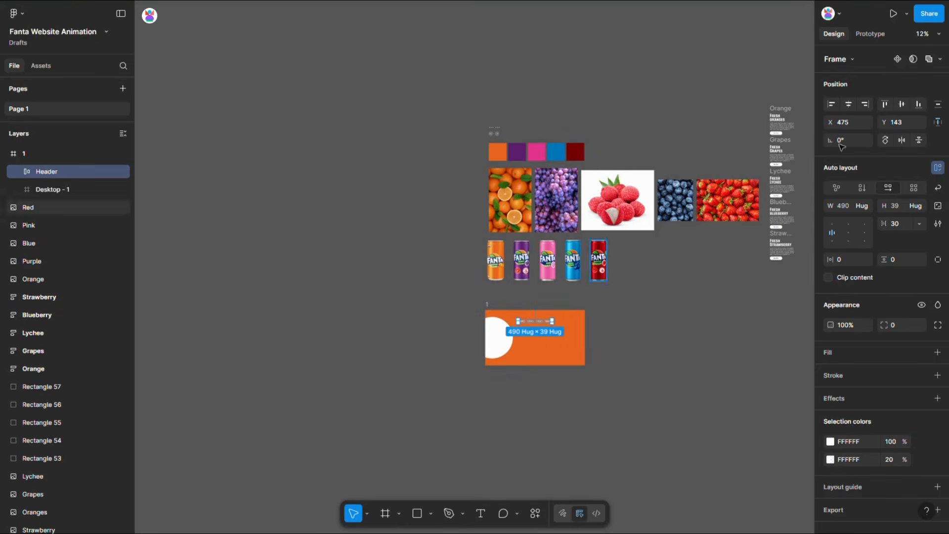
pyautogui.scroll(5, 510, 335)
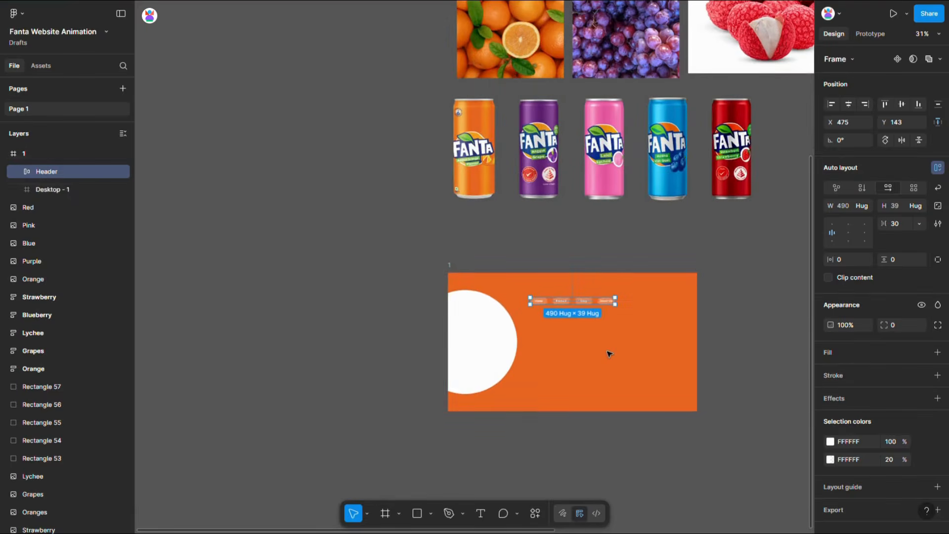
pyautogui.hotkey('alt', 'Up')
pyautogui.hotkey('alt', 'Up')
pyautogui.hotkey('alt', 'Up')
pyautogui.hotkey('alt', 'shift', 'Up')
pyautogui.hotkey('alt', 'shift', 'Up')
pyautogui.hotkey('alt', 'shift', 'Up')
pyautogui.hotkey('alt', 'shift', 'Up')
pyautogui.hotkey('alt', 'shift', 'Up')
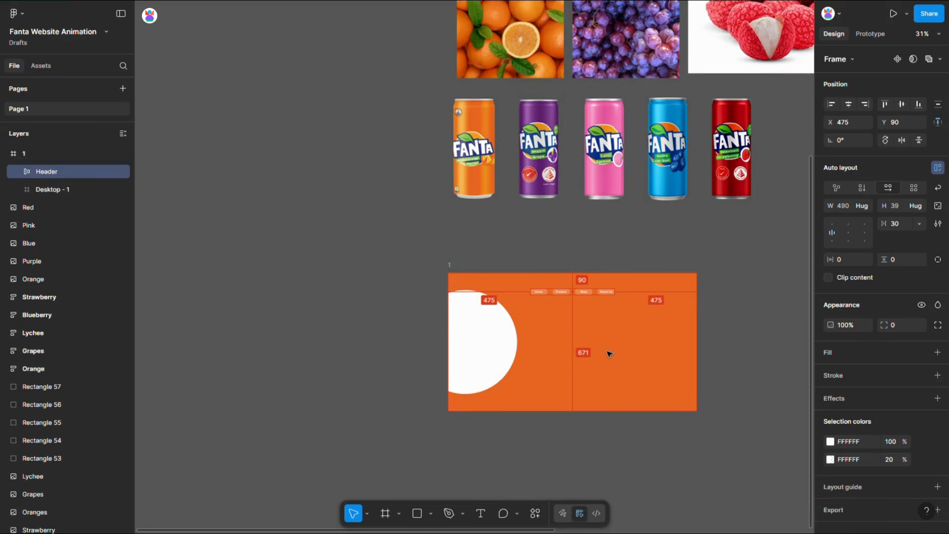
pyautogui.hotkey('alt', 'shift', 'Up')
pyautogui.hotkey('alt', 'shift', 'Up')
pyautogui.hotkey('alt', 'shift', 'Up')
pyautogui.hotkey('alt', 'shift', 'Up')
pyautogui.hotkey('alt', 'shift', 'Up')
pyautogui.hotkey('alt', 'shift', 'Up')
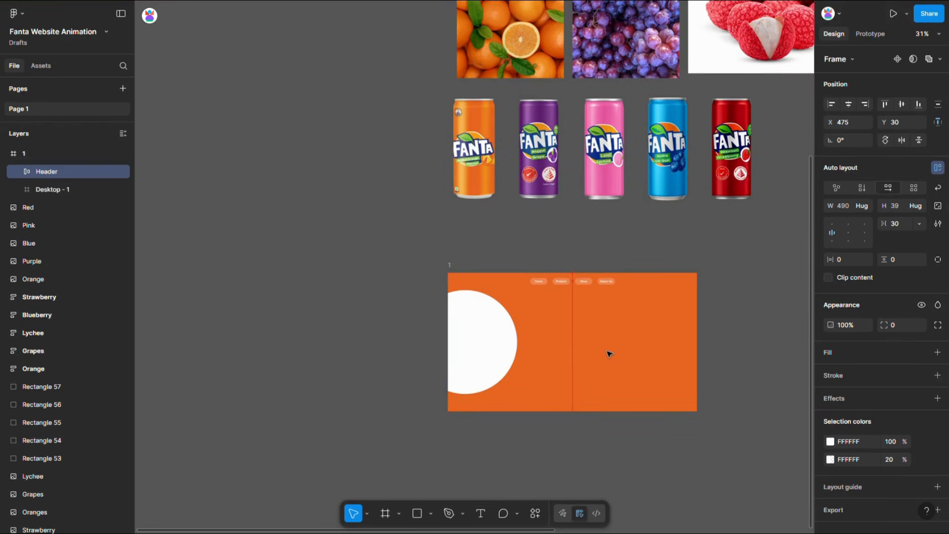
# Step: Set the spacing between the five Fanta cans to 150 and wrap them together in a frame
pyautogui.scroll(-4, 561, 351)
pyautogui.moveTo(438, 227); pyautogui.dragTo(681, 293)
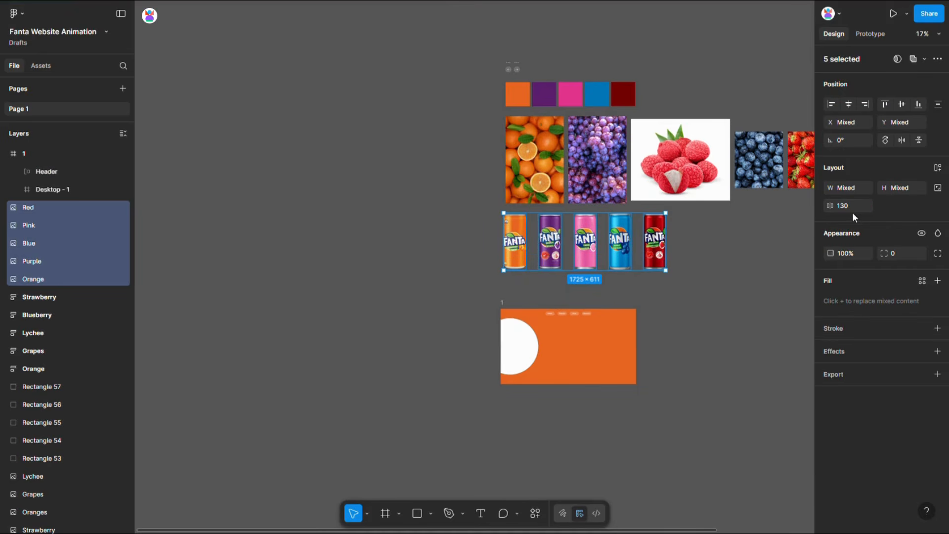
pyautogui.press('Return')
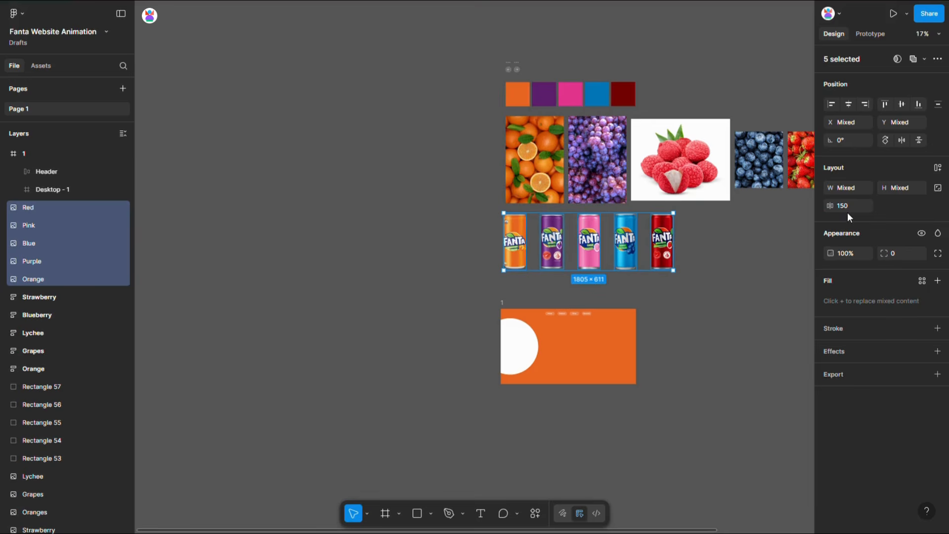
pyautogui.rightClick(628, 259)
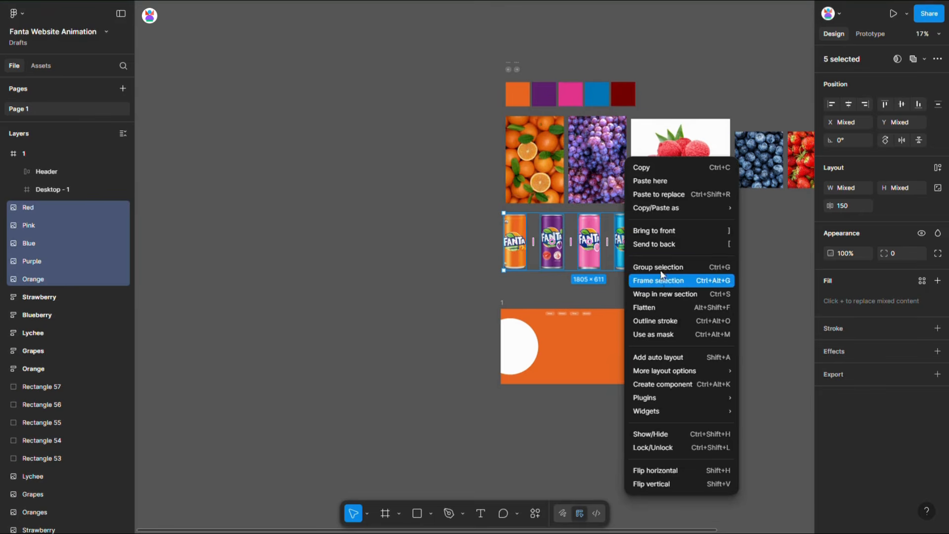
pyautogui.click(663, 281)
# Step: Narrow the cans' frame to a width of 508 from its right edge and clip its content
pyautogui.moveTo(631, 242); pyautogui.dragTo(564, 245)
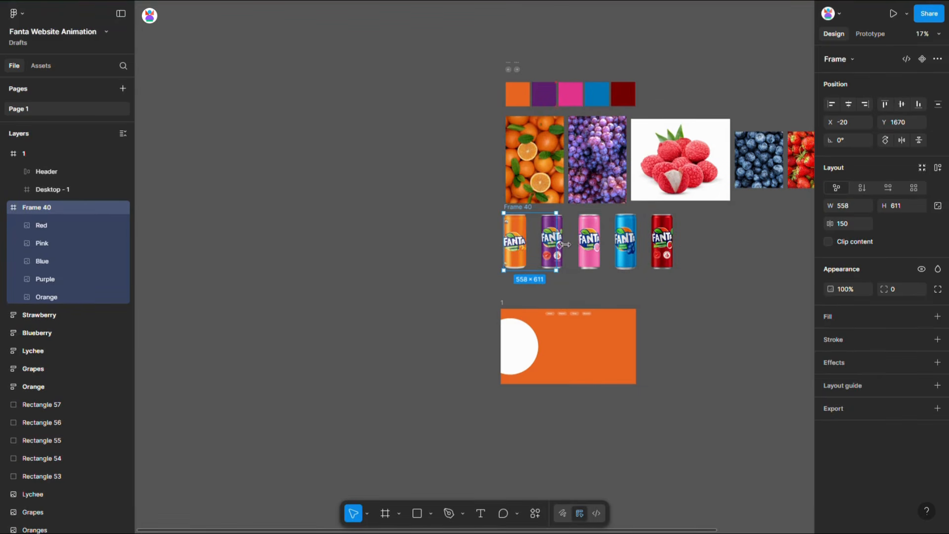
pyautogui.scroll(6, 563, 238)
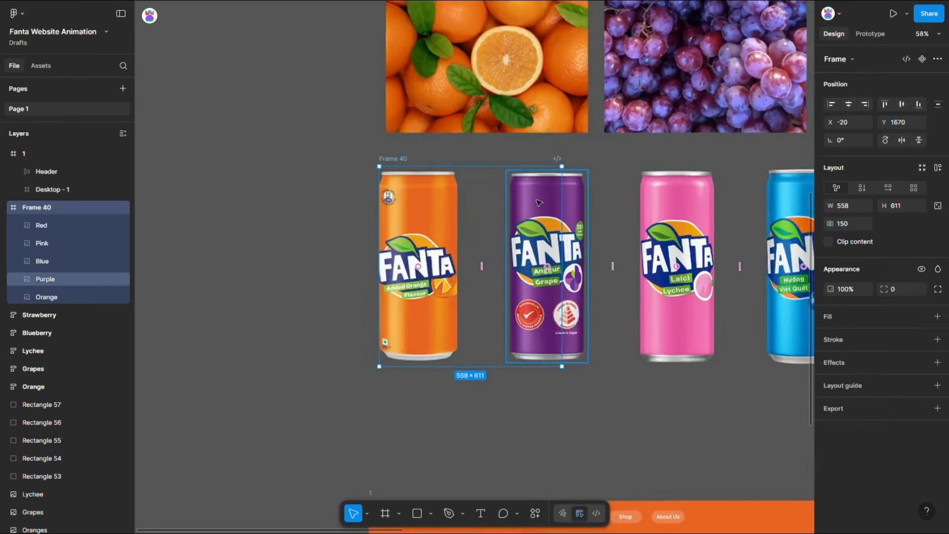
pyautogui.moveTo(575, 199); pyautogui.dragTo(555, 199)
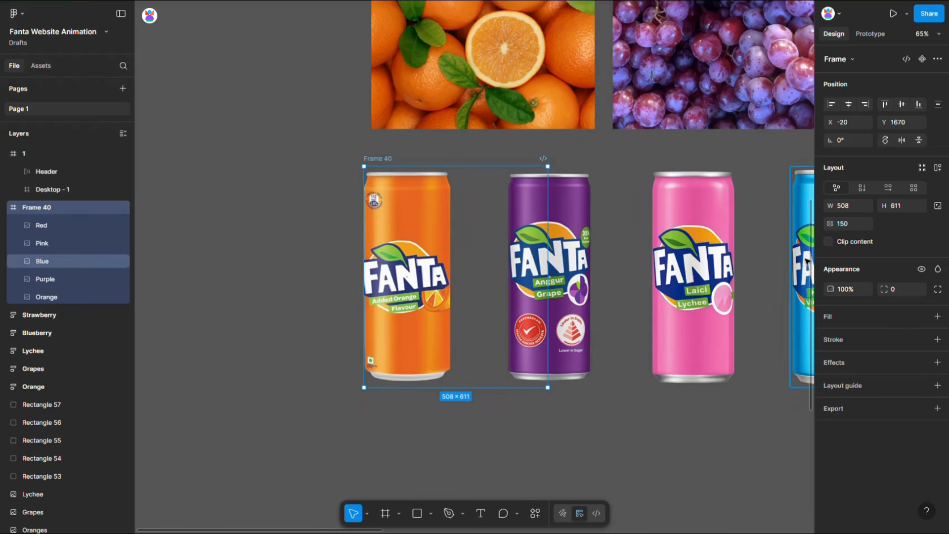
pyautogui.click(827, 241)
# Step: Move the cans' frame into frame 1, aligned to its right edge and centred vertically
pyautogui.scroll(-3, 565, 230)
pyautogui.scroll(-3, 565, 230)
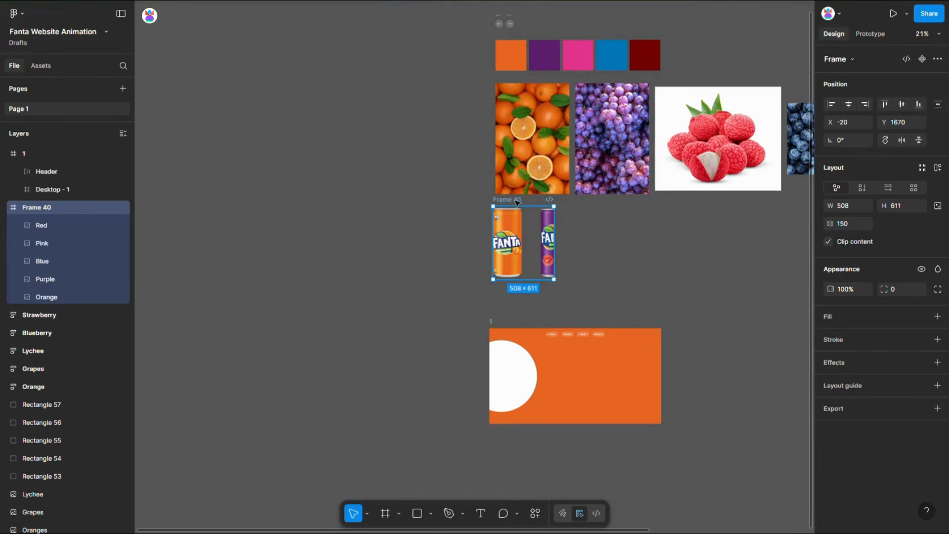
pyautogui.moveTo(518, 202); pyautogui.dragTo(611, 342)
pyautogui.click(848, 103)
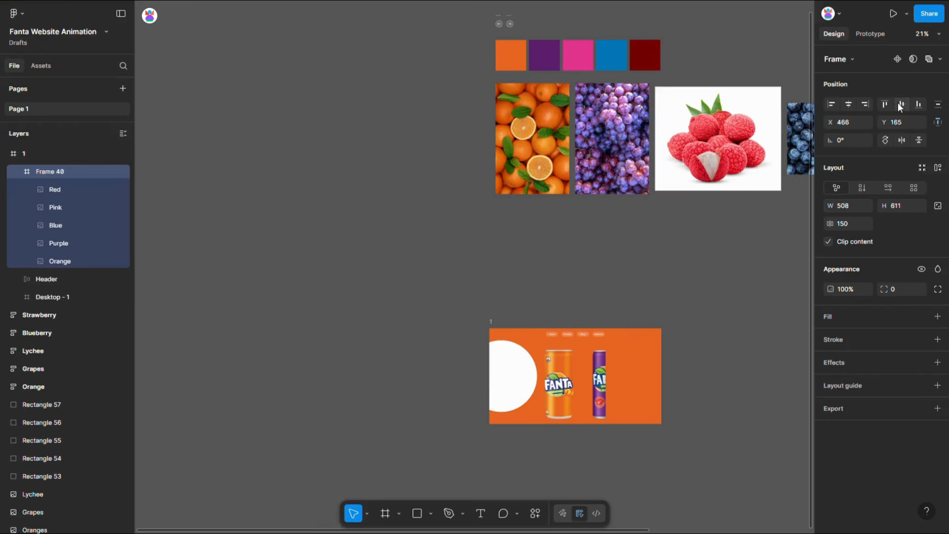
pyautogui.click(865, 104)
pyautogui.scroll(2, 697, 366)
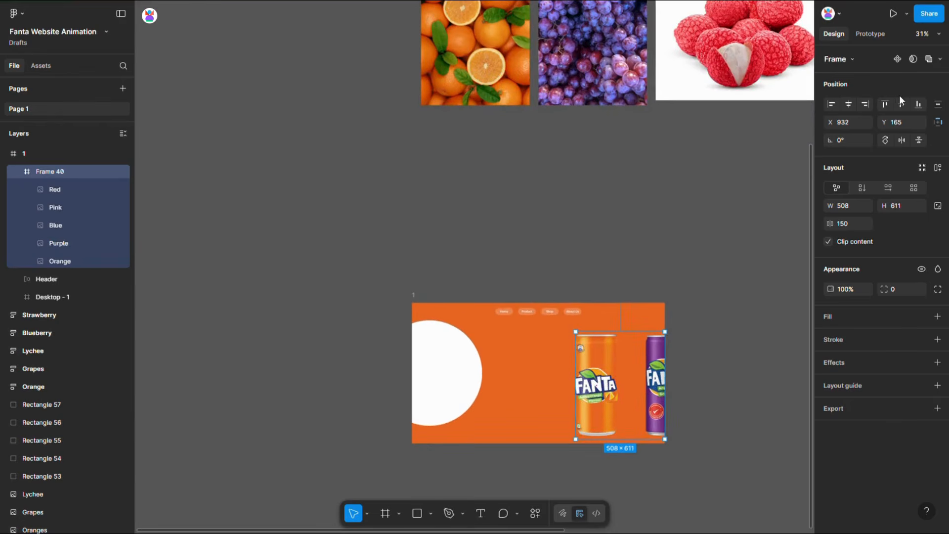
pyautogui.click(899, 104)
pyautogui.scroll(-3, 727, 294)
pyautogui.click(508, 233)
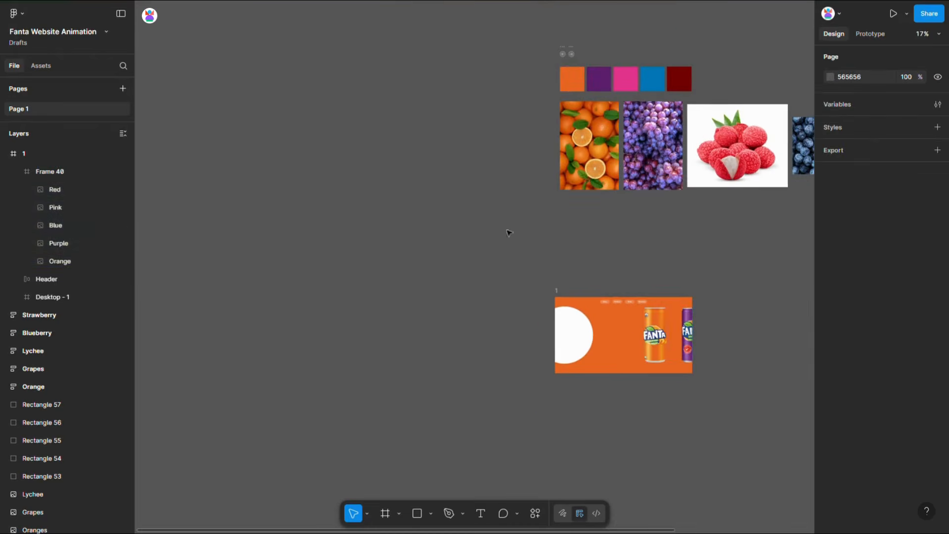
# Step: Select the five flavour text blocks, from Orange to Strawberry, and wrap them together in a frame
pyautogui.scroll(-3, 364, 214)
pyautogui.scroll(1, 652, 109)
pyautogui.scroll(2, 651, 108)
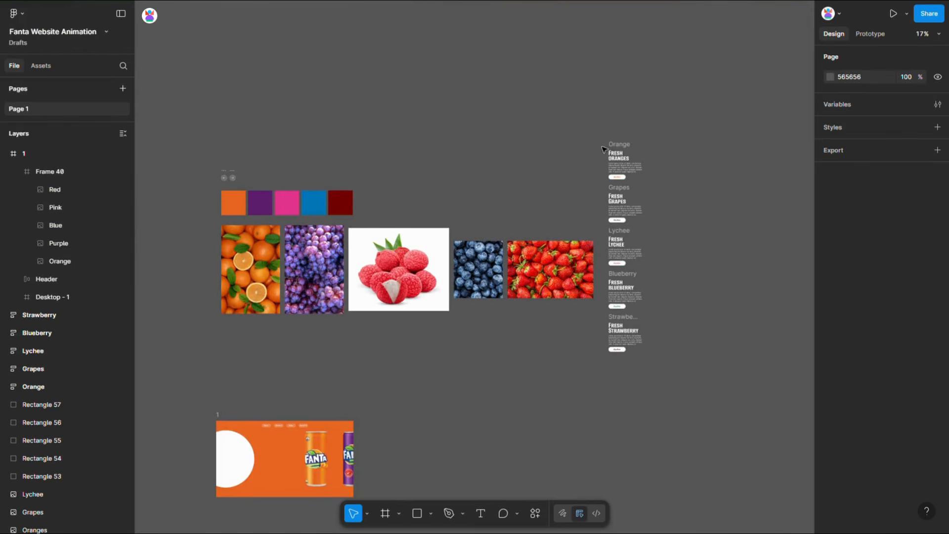
pyautogui.moveTo(592, 131); pyautogui.dragTo(679, 370)
pyautogui.keyDown('shift'); pyautogui.click(551, 275); pyautogui.keyUp('shift')
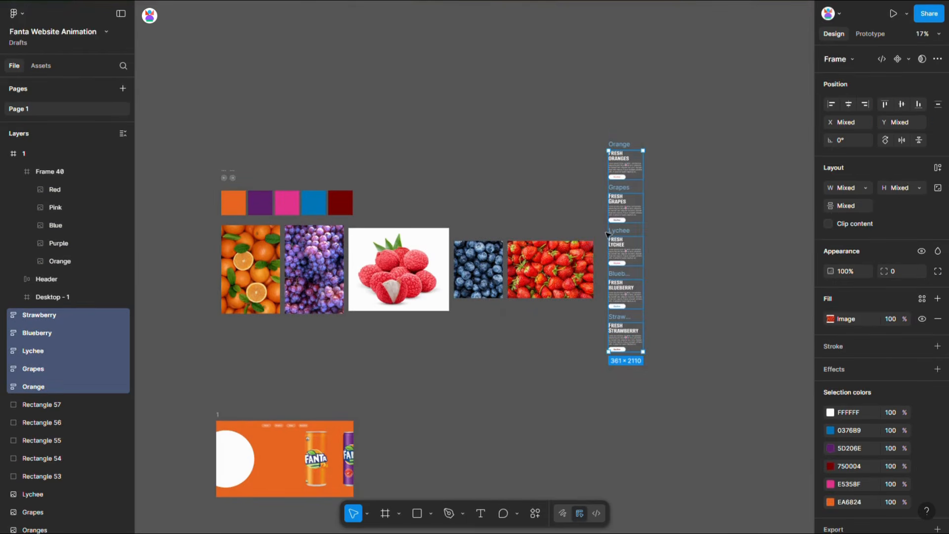
pyautogui.rightClick(616, 212)
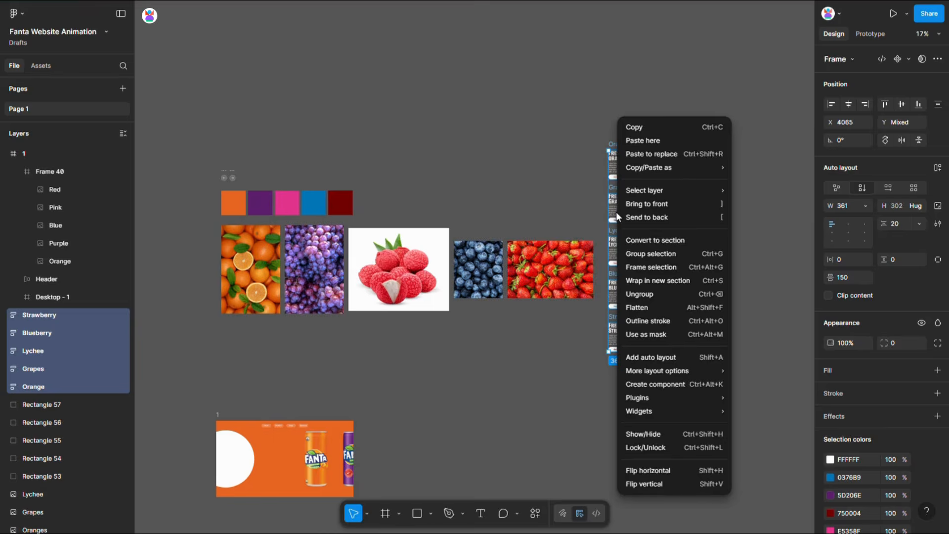
pyautogui.click(656, 263)
# Step: Shorten the text blocks' frame to a height of 308 around the Fresh Oranges block and clip its content
pyautogui.moveTo(640, 355); pyautogui.dragTo(621, 112)
pyautogui.scroll(15, 640, 195)
pyautogui.scroll(-9, 677, 208)
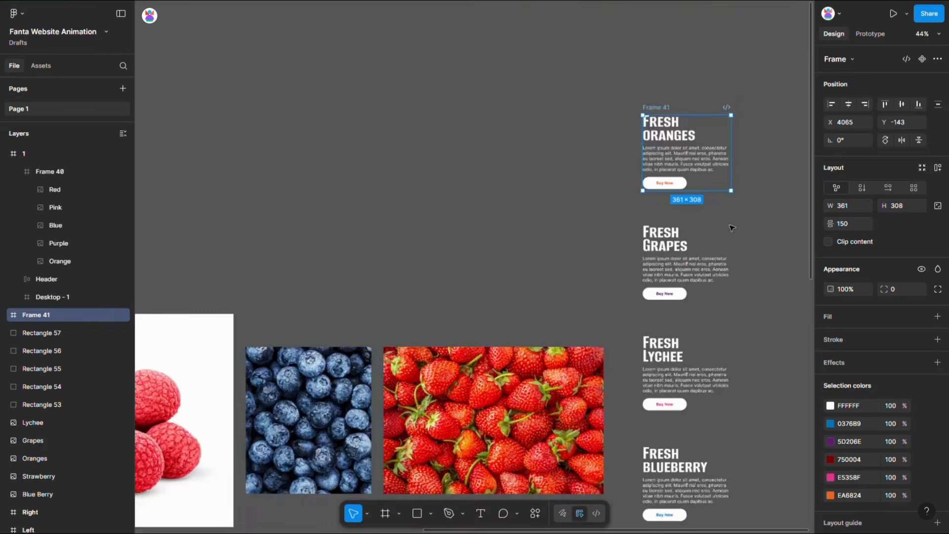
pyautogui.scroll(-3, 731, 228)
pyautogui.click(828, 241)
# Step: Move the flavour text blocks' frame into frame 1, between the white circle and the orange can, centred vertically
pyautogui.scroll(-4, 782, 233)
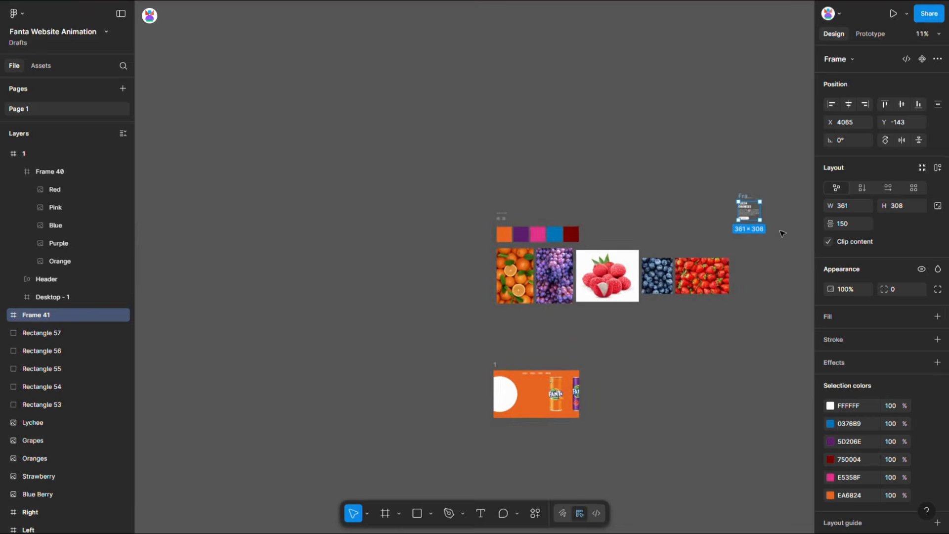
pyautogui.moveTo(755, 200); pyautogui.dragTo(540, 384)
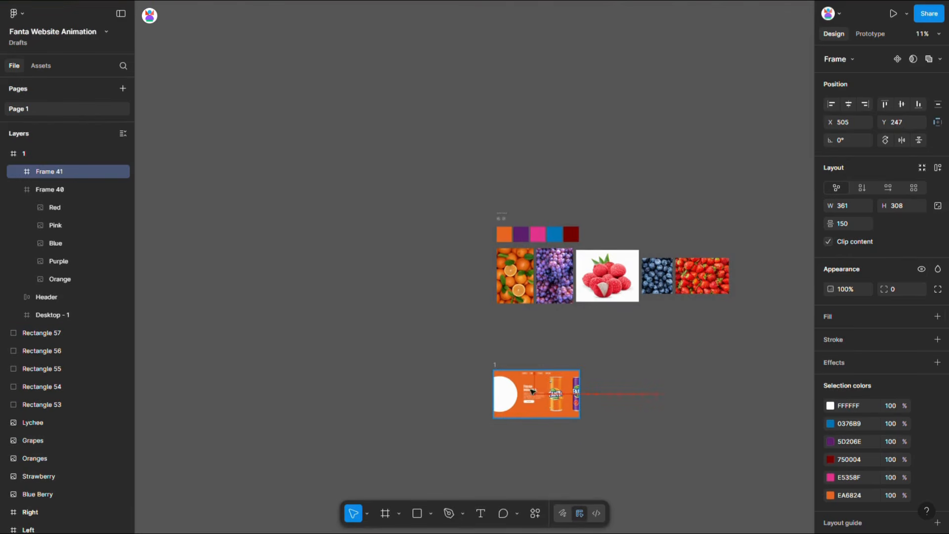
pyautogui.scroll(4, 523, 401)
pyautogui.scroll(2, 525, 403)
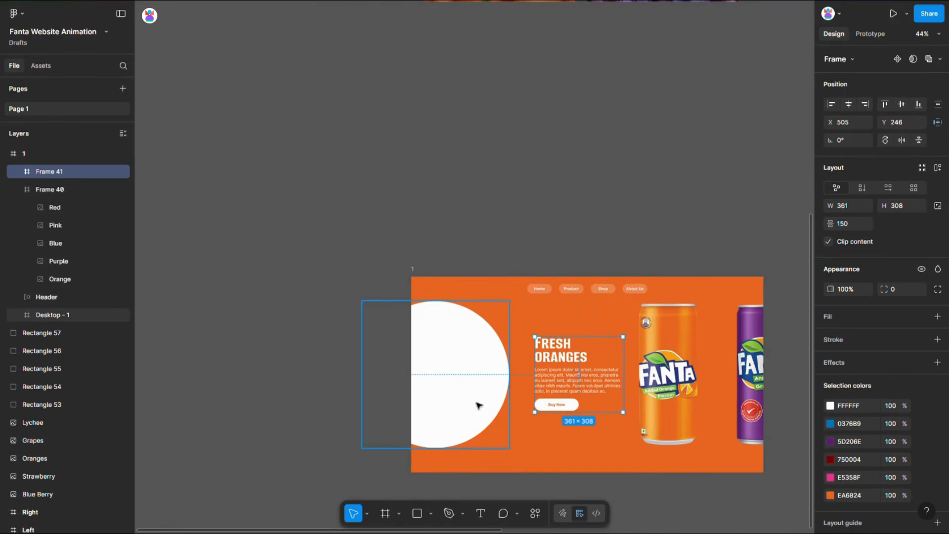
# Step: Nudge the flavour text frame towards the circle until its X position is 470
pyautogui.press('Left')
pyautogui.press('Left')
pyautogui.press('Left')
pyautogui.press('Left')
pyautogui.press('Left')
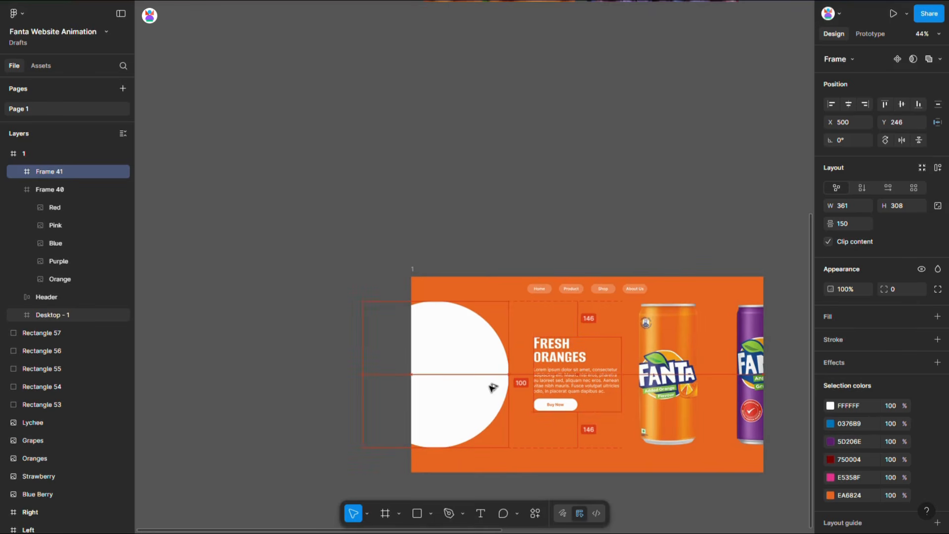
pyautogui.hotkey('shift', 'Left')
pyautogui.hotkey('shift', 'Left')
pyautogui.hotkey('shift', 'Left')
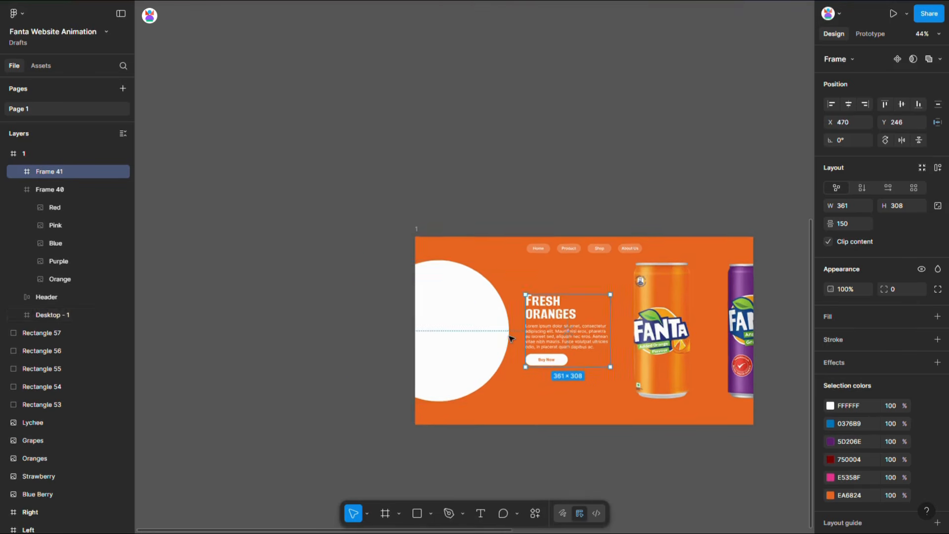
# Step: Move the pair of round arrow buttons into frame 1, below the flavour text and beside the orange can, at Y 588
pyautogui.scroll(-5, 499, 336)
pyautogui.moveTo(467, 102); pyautogui.dragTo(607, 496)
pyautogui.scroll(4, 470, 112)
pyautogui.scroll(-2, 547, 137)
pyautogui.scroll(-3, 607, 495)
pyautogui.scroll(5, 613, 326)
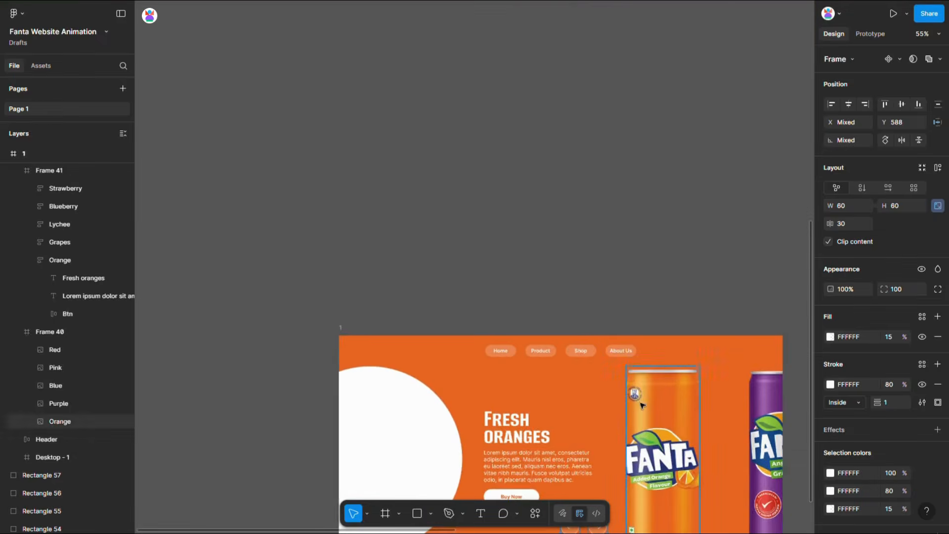
pyautogui.scroll(-2, 643, 401)
pyautogui.scroll(-2, 645, 403)
pyautogui.scroll(3, 645, 408)
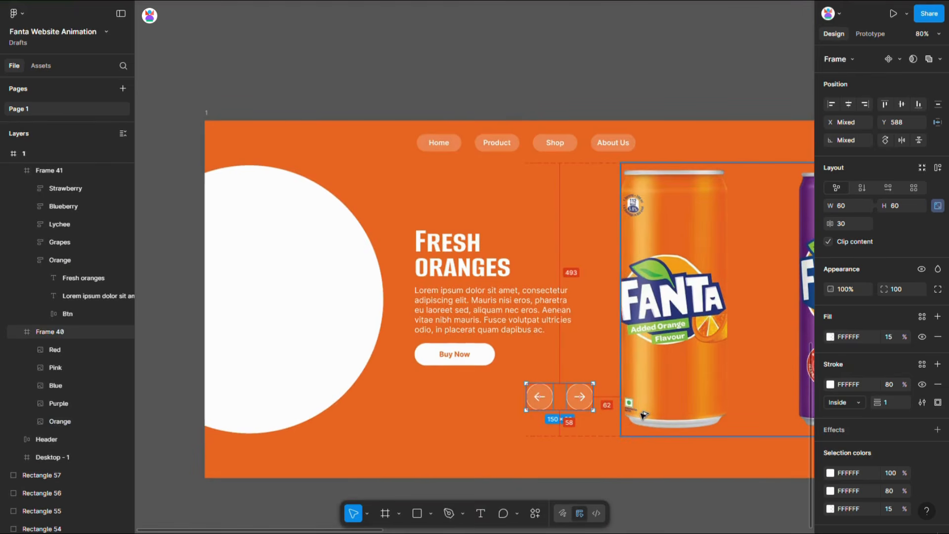
# Step: Nudge the two arrow buttons down to a Y position of 636
pyautogui.press('Up')
pyautogui.press('Up')
pyautogui.hotkey('shift', 'Down')
pyautogui.hotkey('shift', 'Down')
pyautogui.hotkey('shift', 'Down')
pyautogui.hotkey('shift', 'Down')
pyautogui.hotkey('shift', 'Down')
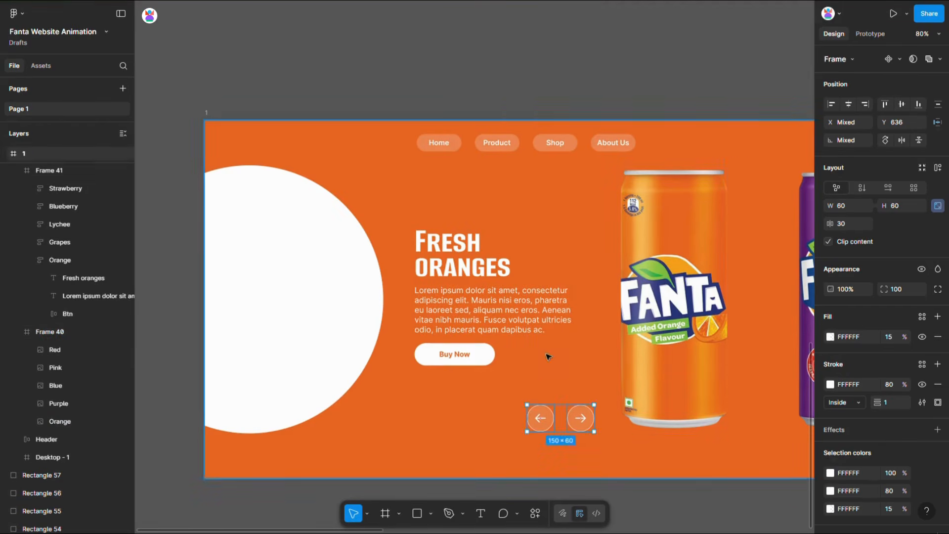
# Step: Add a drop shadow to the white circle with X 5, Y 5, blur 20 and 50% opacity
pyautogui.scroll(-6, 548, 353)
pyautogui.click(487, 336)
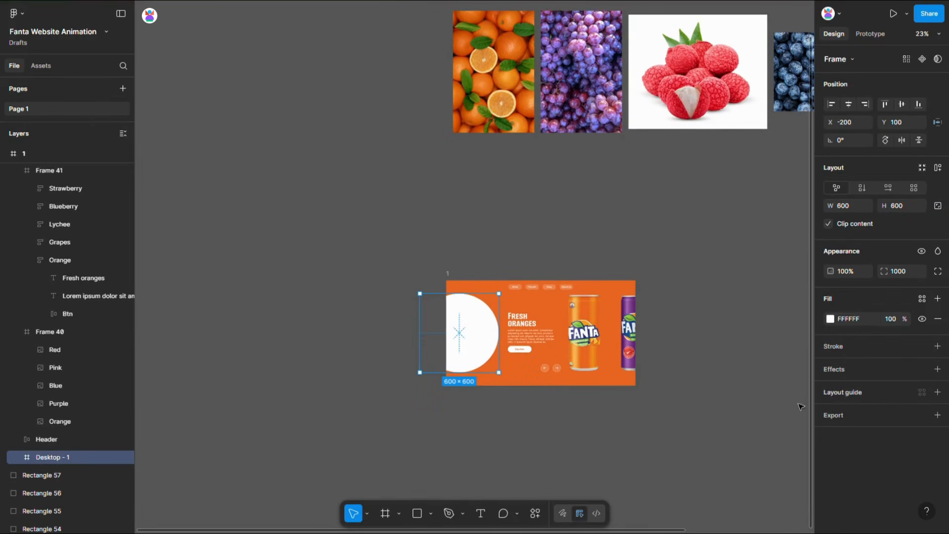
pyautogui.click(850, 369)
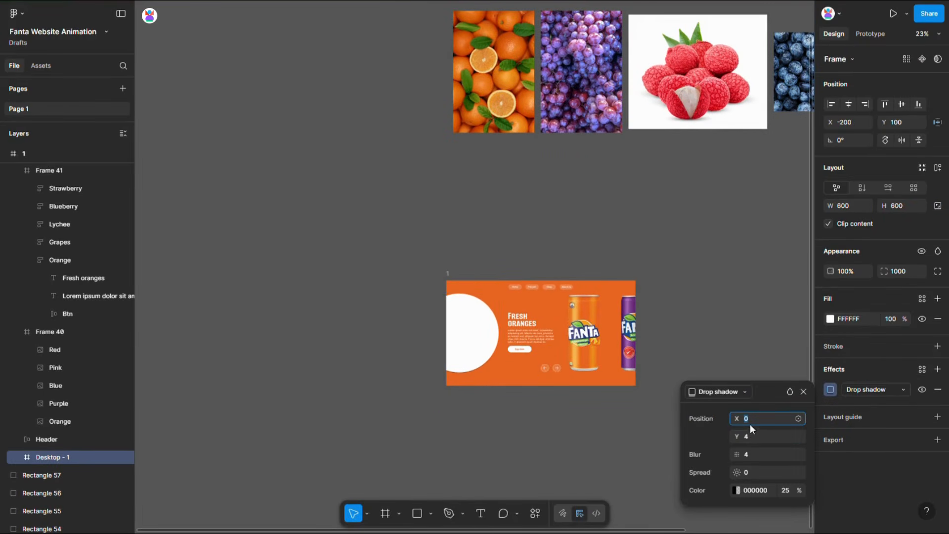
pyautogui.write('5')
pyautogui.press('Tab')
pyautogui.write('5')
pyautogui.press('Tab')
pyautogui.write('20')
pyautogui.press('Return')
pyautogui.click(786, 490)
pyautogui.write('50')
pyautogui.press('Return')
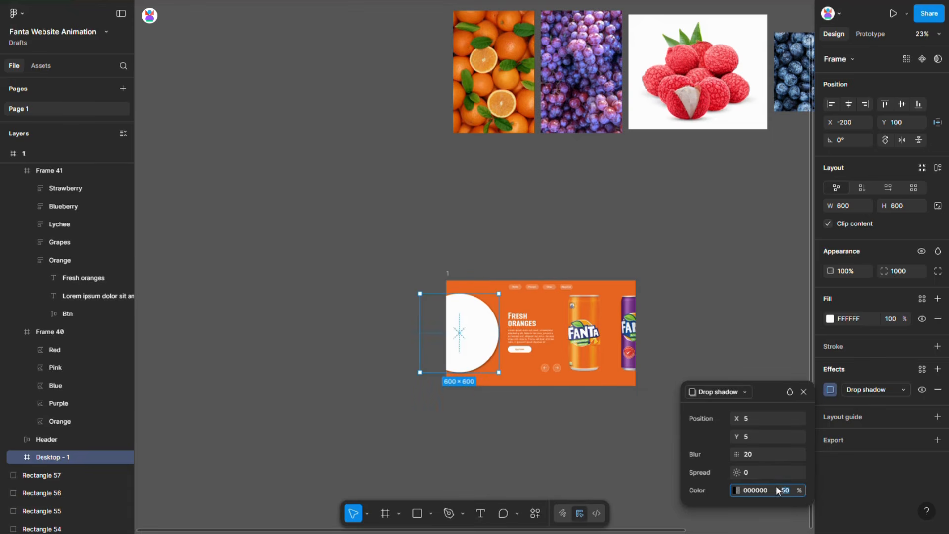
# Step: Try a blur of 30 on the circle's drop shadow
pyautogui.click(755, 455)
pyautogui.write('30')
pyautogui.press('Return')
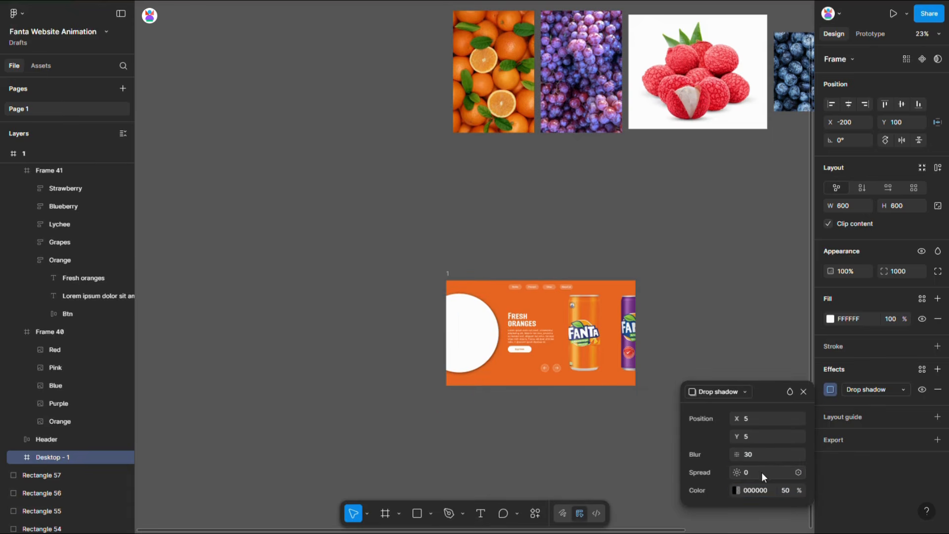
# Step: Set the circle's drop shadow to 40% opacity with a blur of 20, and deselect the circle
pyautogui.click(785, 490)
pyautogui.write('40')
pyautogui.press('Return')
pyautogui.click(763, 455)
pyautogui.write('20')
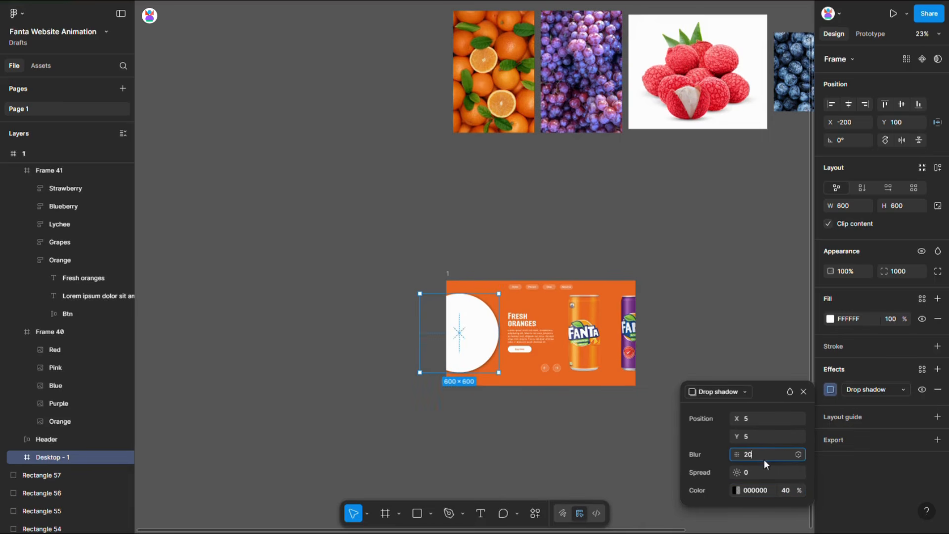
pyautogui.press('Return')
pyautogui.click(568, 455)
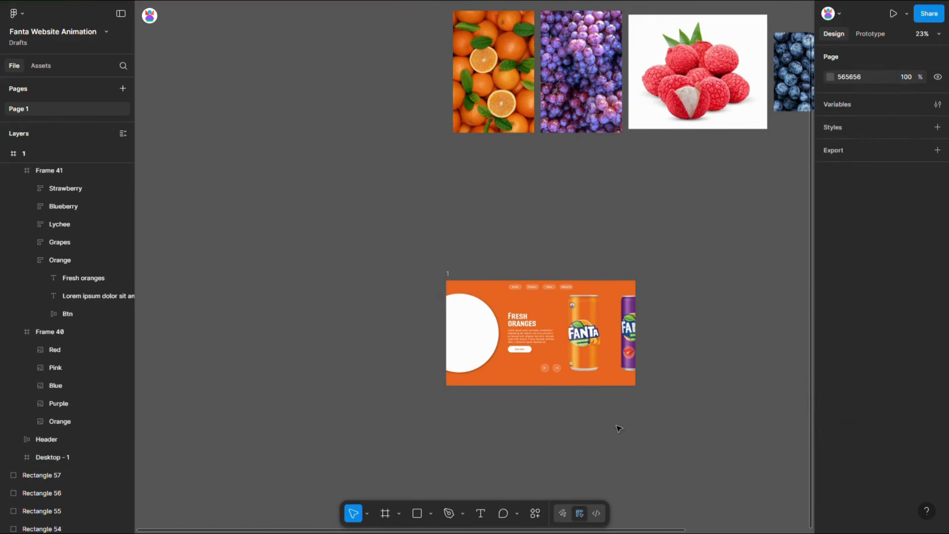
# Step: Place the Oranges image inside the circle frame Desktop - 1, covering the circle at about X 44, Y -120
pyautogui.scroll(-3, 618, 426)
pyautogui.moveTo(518, 156); pyautogui.dragTo(511, 340)
pyautogui.hotkey('ctrl', 'x')
pyautogui.scroll(3, 512, 366)
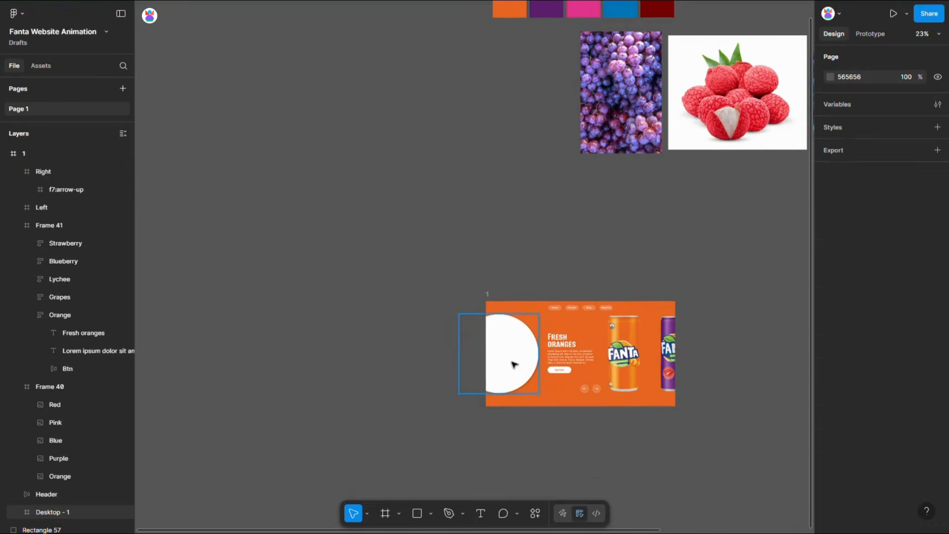
pyautogui.click(514, 365)
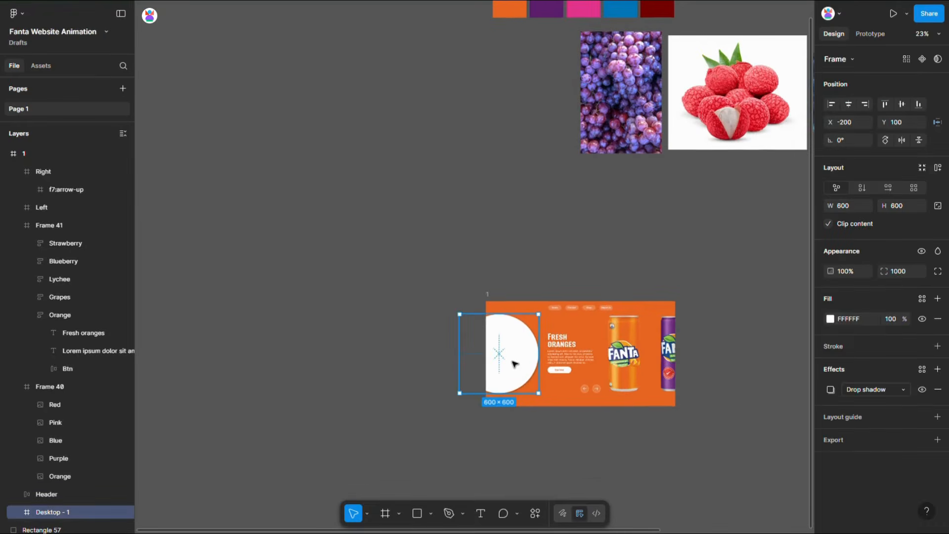
pyautogui.hotkey('ctrl', 'v')
pyautogui.scroll(4, 515, 364)
pyautogui.moveTo(514, 379); pyautogui.dragTo(525, 364)
# Step: Place the Grapes image inside the circle frame above Oranges, covering the circle at about X 15, Y -148
pyautogui.scroll(-5, 525, 364)
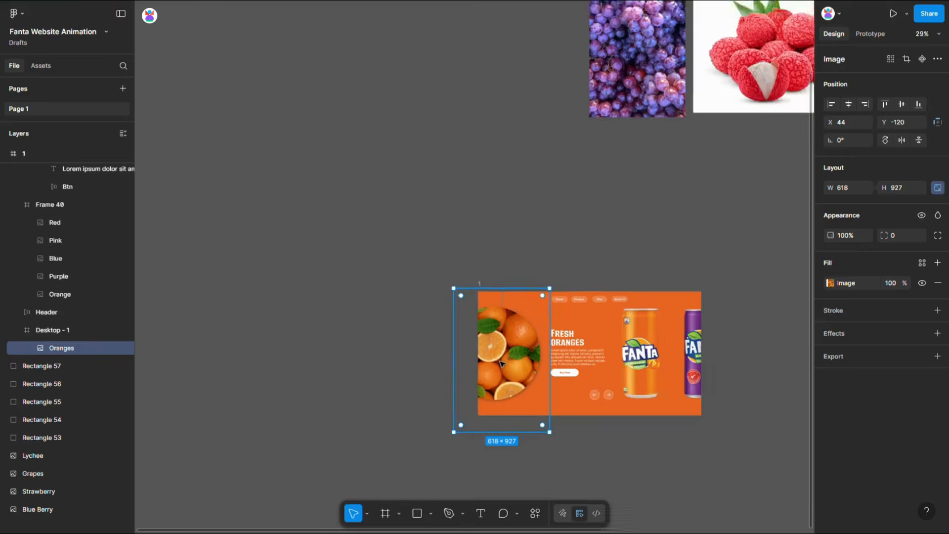
pyautogui.click(589, 180)
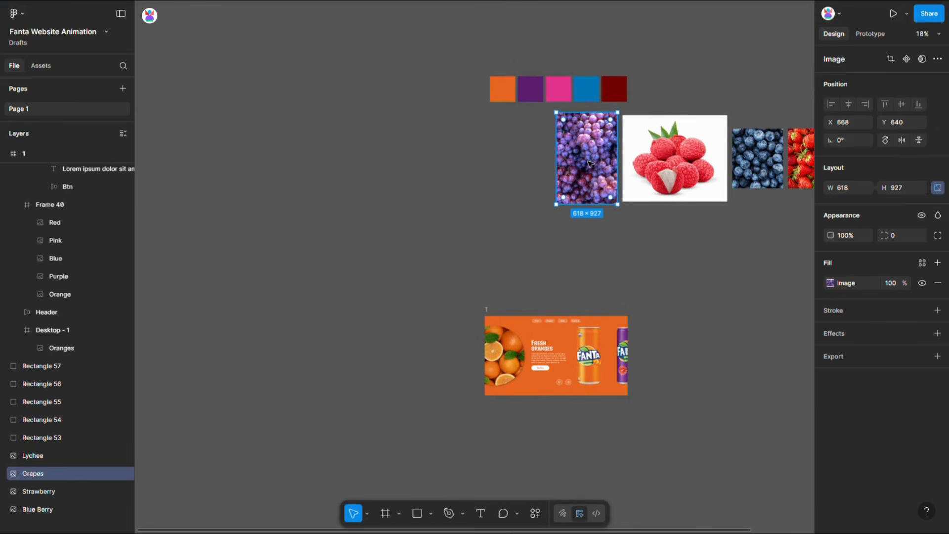
pyautogui.moveTo(580, 208); pyautogui.dragTo(522, 355)
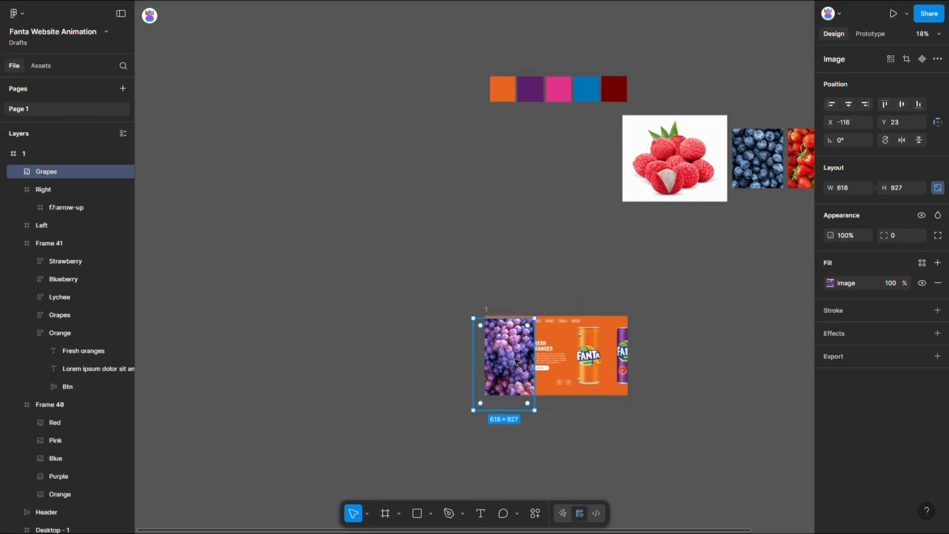
pyautogui.scroll(3, 519, 355)
pyautogui.click(514, 357)
pyautogui.scroll(3, 514, 357)
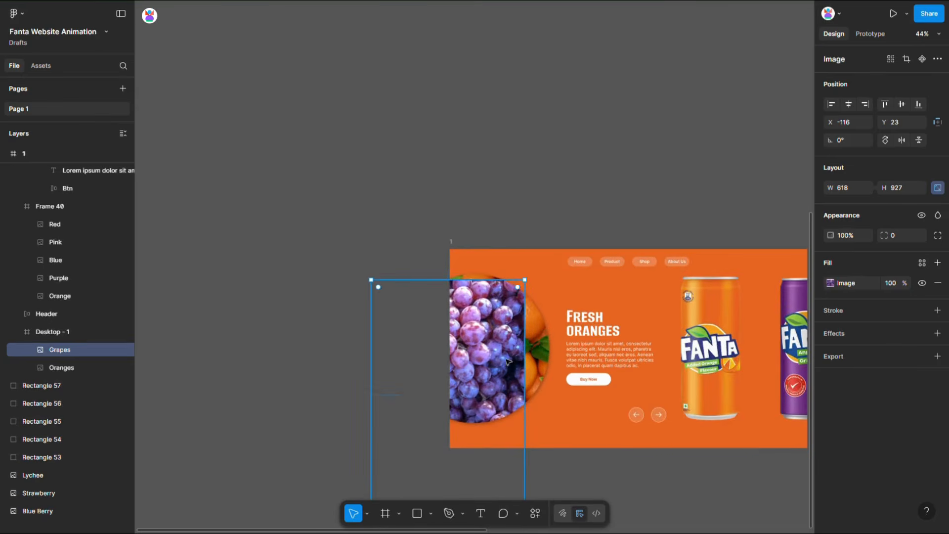
pyautogui.moveTo(514, 357); pyautogui.dragTo(511, 331)
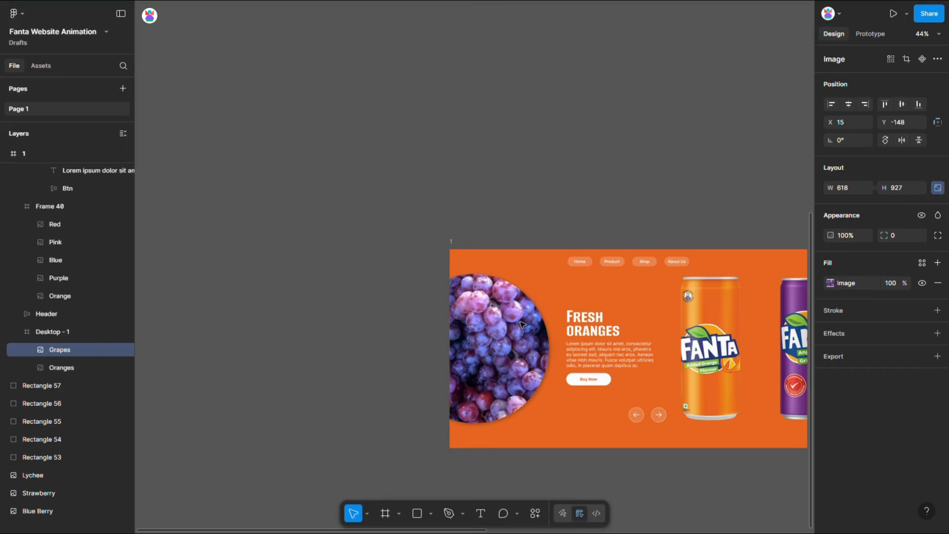
# Step: Cut the Lychee image, paste it into the circle frame and position it at about X -138, Y -188
pyautogui.scroll(-5, 521, 324)
pyautogui.moveTo(627, 161); pyautogui.dragTo(468, 352)
pyautogui.hotkey('ctrl', 'x')
pyautogui.scroll(2, 460, 348)
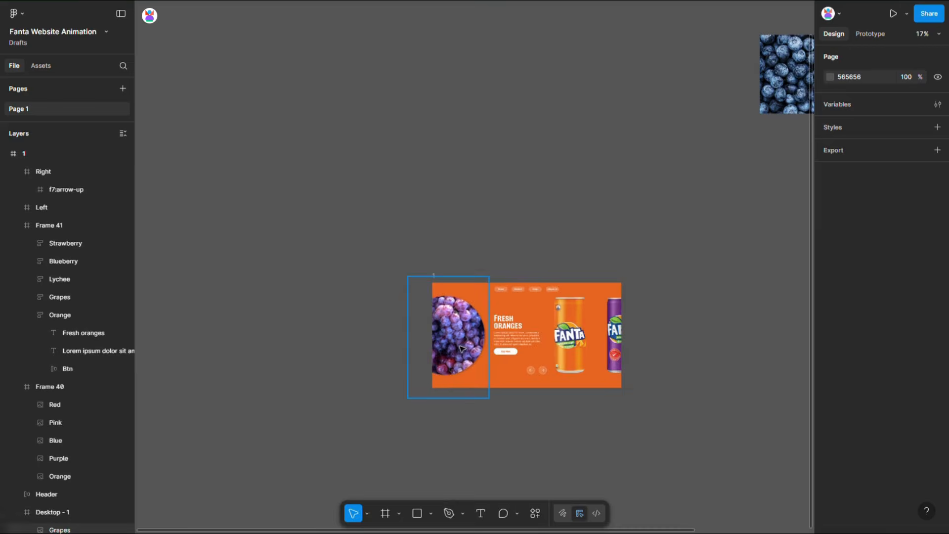
pyautogui.hotkey('ctrl', 'v')
pyautogui.scroll(4, 465, 345)
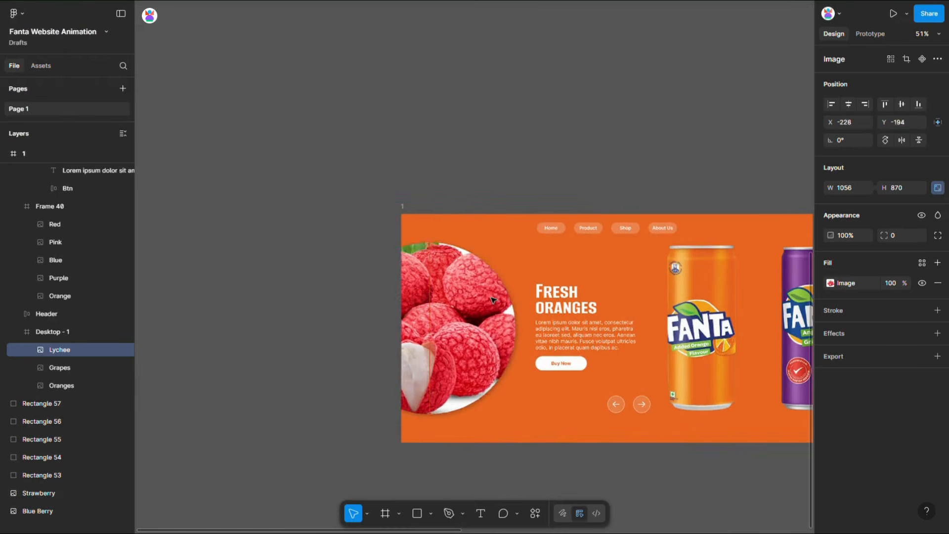
pyautogui.moveTo(497, 305); pyautogui.dragTo(515, 307)
# Step: Move the Blue Berry image into the circle frame and align it to the frame's right and top edges
pyautogui.scroll(-7, 447, 297)
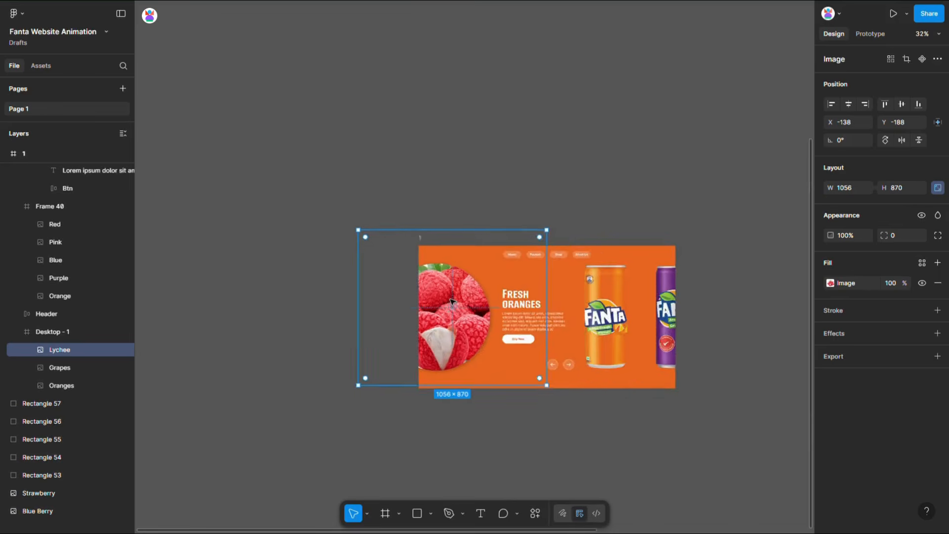
pyautogui.moveTo(621, 157); pyautogui.dragTo(454, 311)
pyautogui.scroll(2, 446, 312)
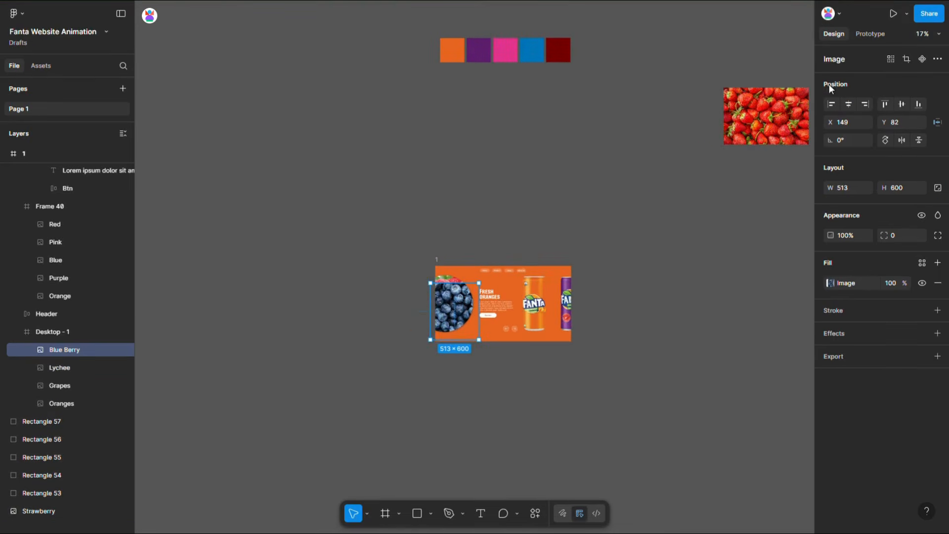
pyautogui.click(864, 103)
pyautogui.scroll(3, 465, 289)
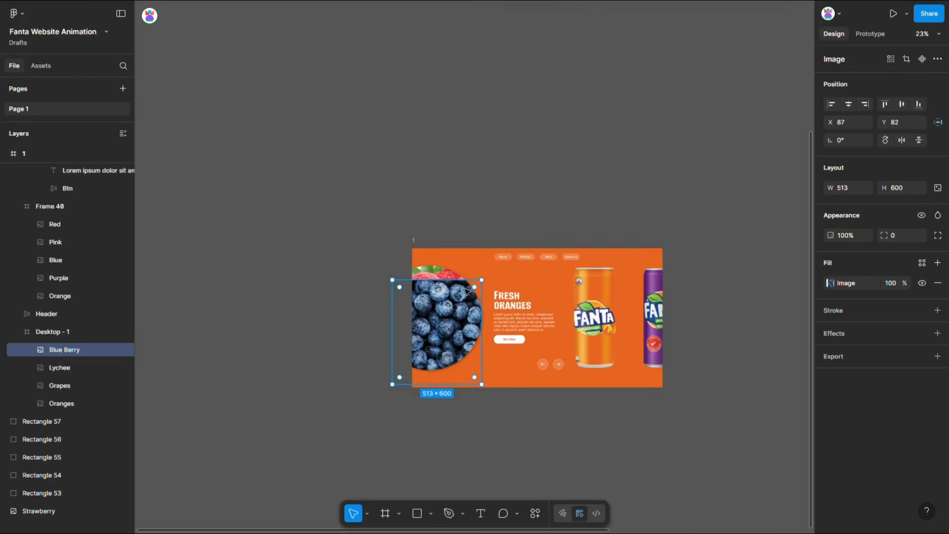
pyautogui.click(885, 104)
# Step: Cut the Strawberry image, paste it into the circle frame above Blue Berry and centre it vertically
pyautogui.scroll(-4, 340, 230)
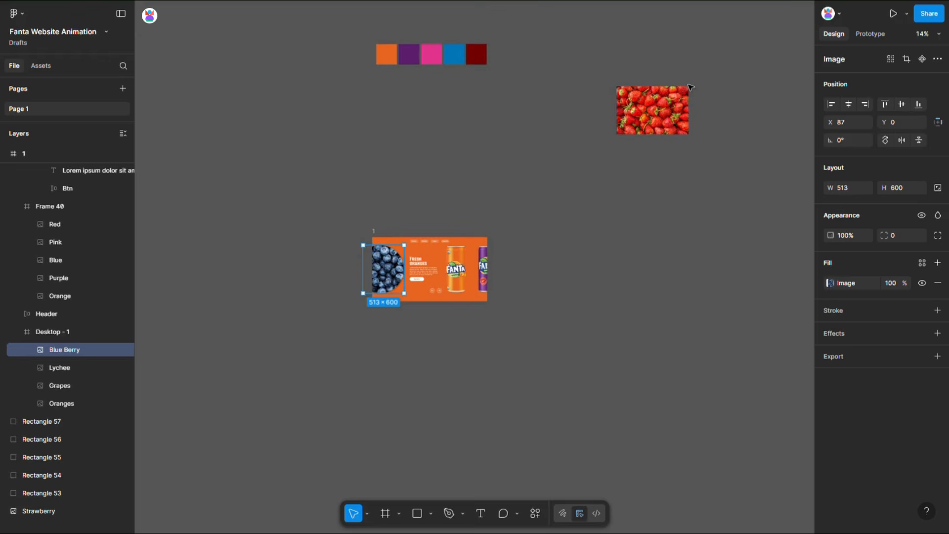
pyautogui.click(685, 90)
pyautogui.moveTo(625, 110); pyautogui.dragTo(355, 269)
pyautogui.scroll(4, 356, 269)
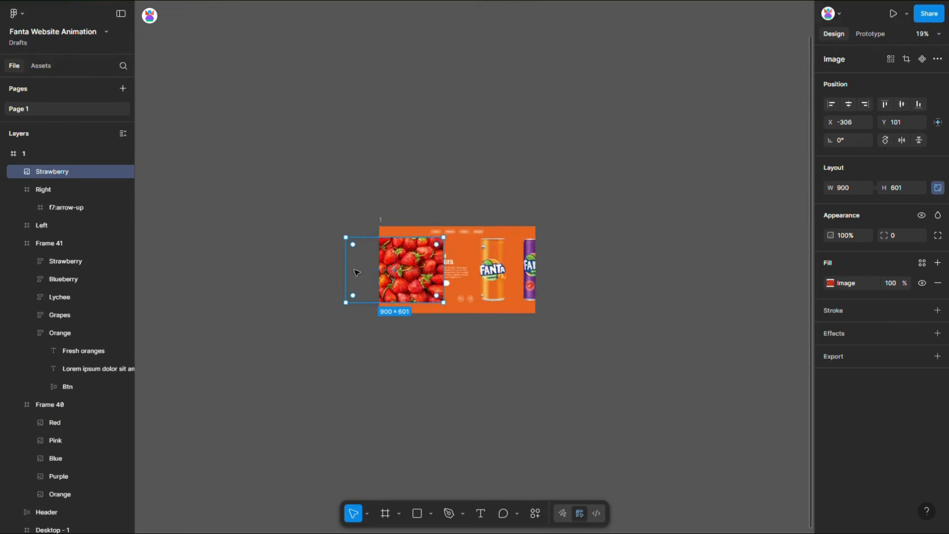
pyautogui.hotkey('ctrl', 'x')
pyautogui.scroll(4, 358, 269)
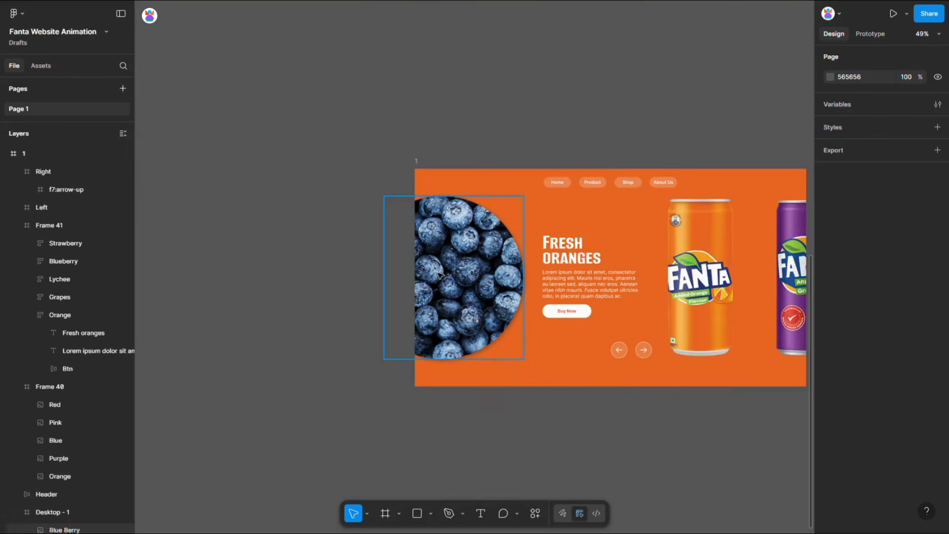
pyautogui.keyDown('ctrl'); pyautogui.click(439, 275); pyautogui.keyUp('ctrl')
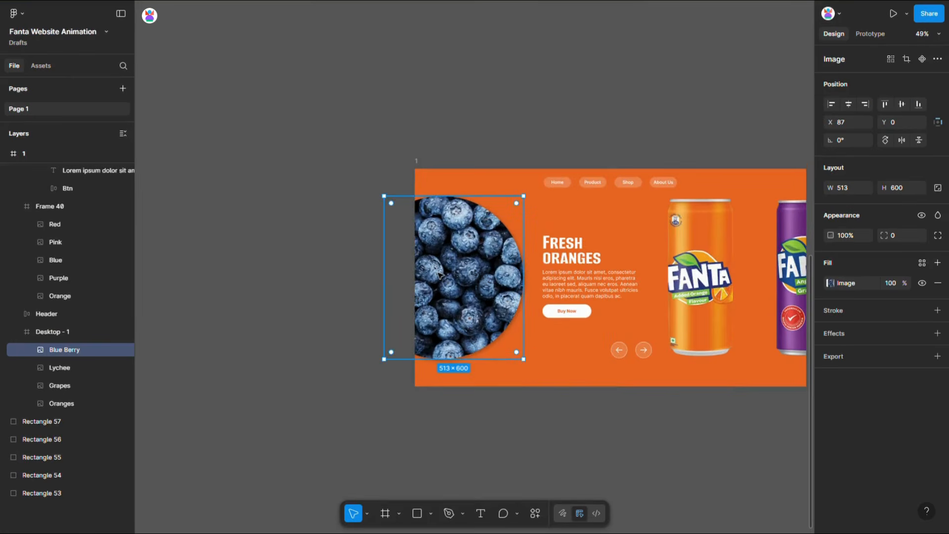
pyautogui.hotkey('ctrl', 'v')
pyautogui.click(903, 104)
pyautogui.scroll(-5, 604, 152)
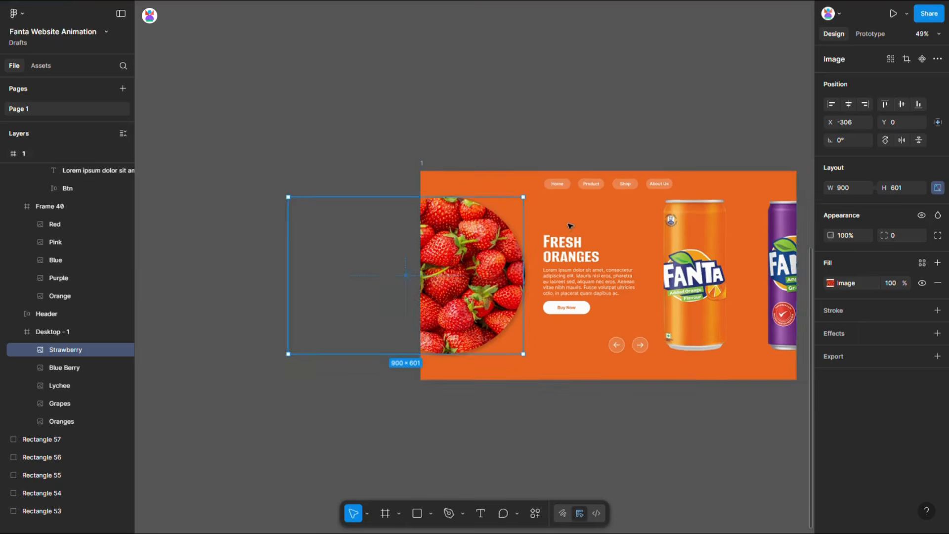
pyautogui.click(698, 218)
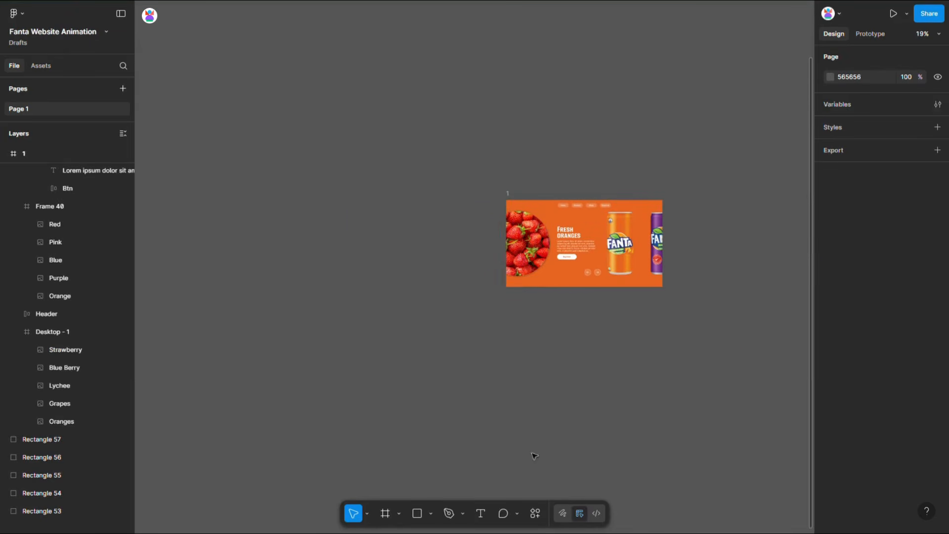
pyautogui.click(416, 513)
pyautogui.scroll(5, 643, 225)
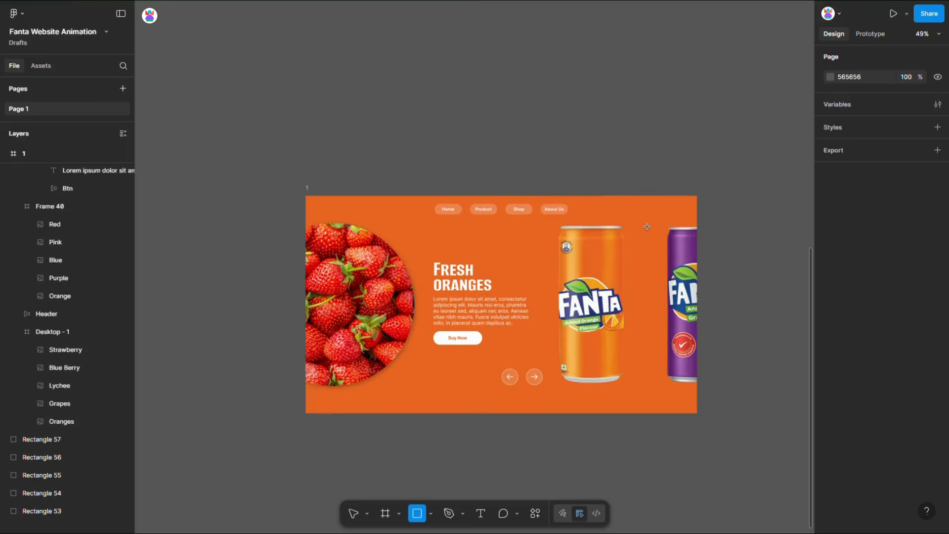
pyautogui.moveTo(640, 225); pyautogui.dragTo(654, 239)
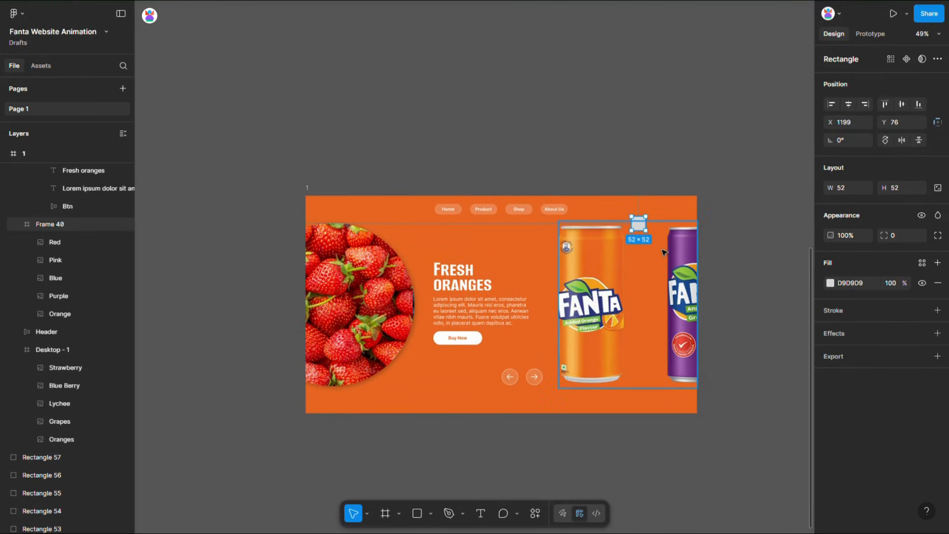
pyautogui.press('Delete')
# Step: Replace the small rectangle near the orange can's top with a circle about 43 × 43 at about X 1205, Y 63
pyautogui.click(430, 513)
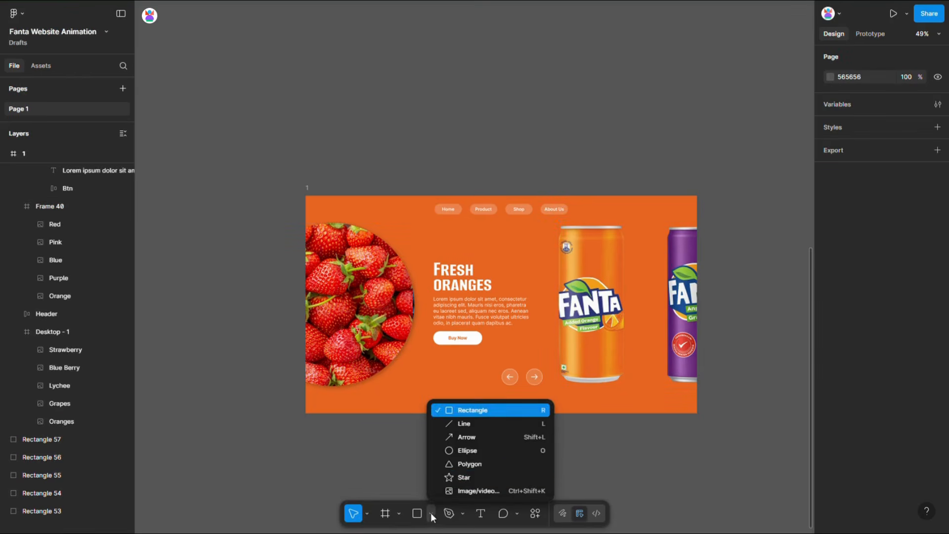
pyautogui.click(456, 451)
pyautogui.scroll(3, 643, 222)
pyautogui.moveTo(658, 225); pyautogui.dragTo(638, 205)
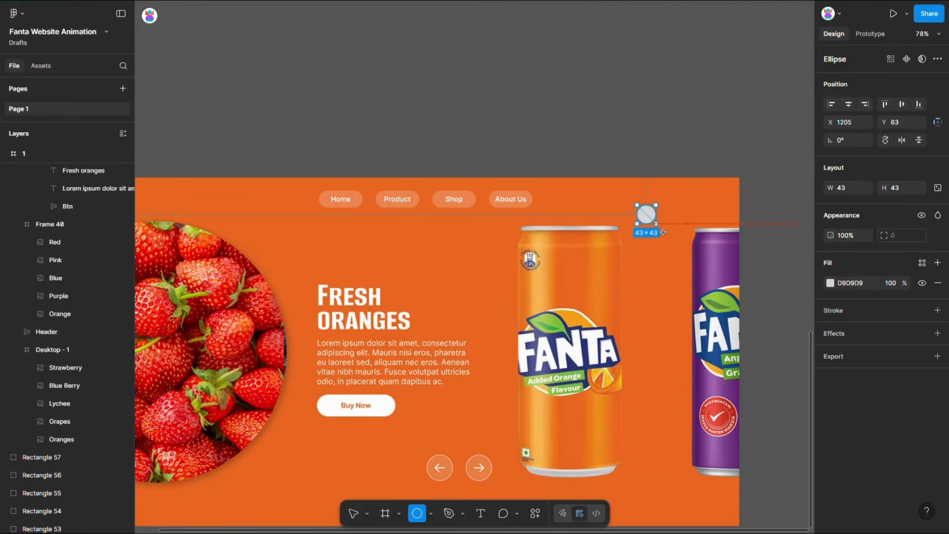
# Step: Move the row of five colour swatches down to sit just above the website screen
pyautogui.scroll(-10, 618, 237)
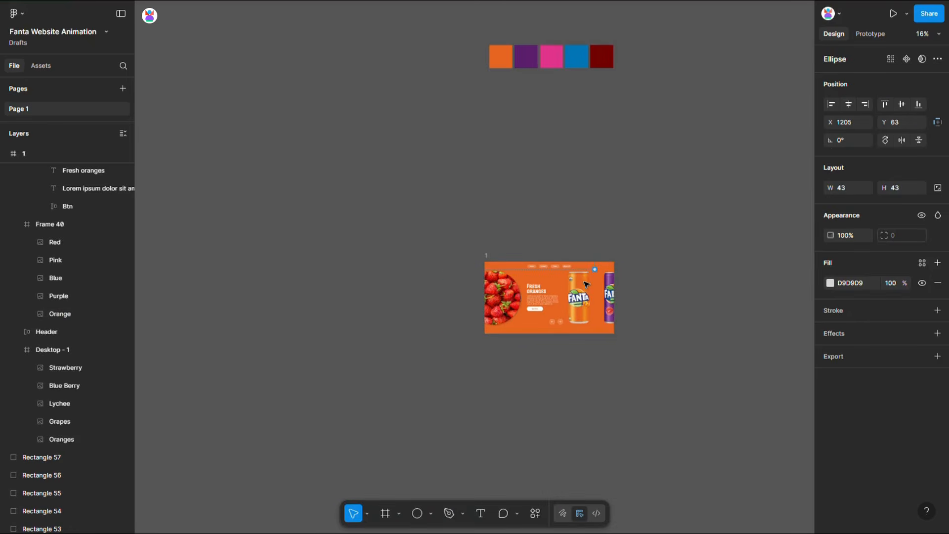
pyautogui.moveTo(431, 51); pyautogui.dragTo(642, 84)
pyautogui.moveTo(576, 57); pyautogui.dragTo(576, 234)
# Step: Fill the small circle with the purple sampled from the swatch, 5D206E
pyautogui.scroll(2, 582, 267)
pyautogui.scroll(4, 589, 274)
pyautogui.click(643, 271)
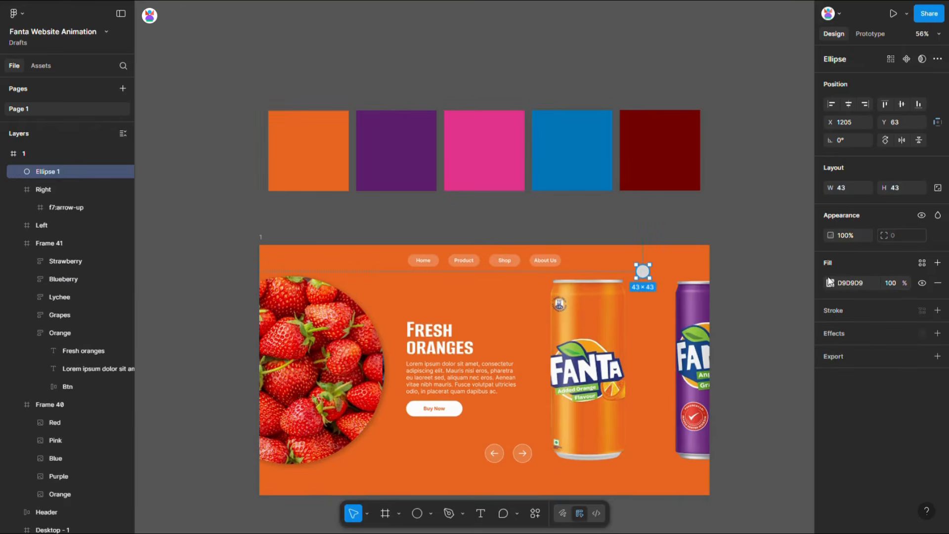
pyautogui.click(830, 284)
pyautogui.click(696, 421)
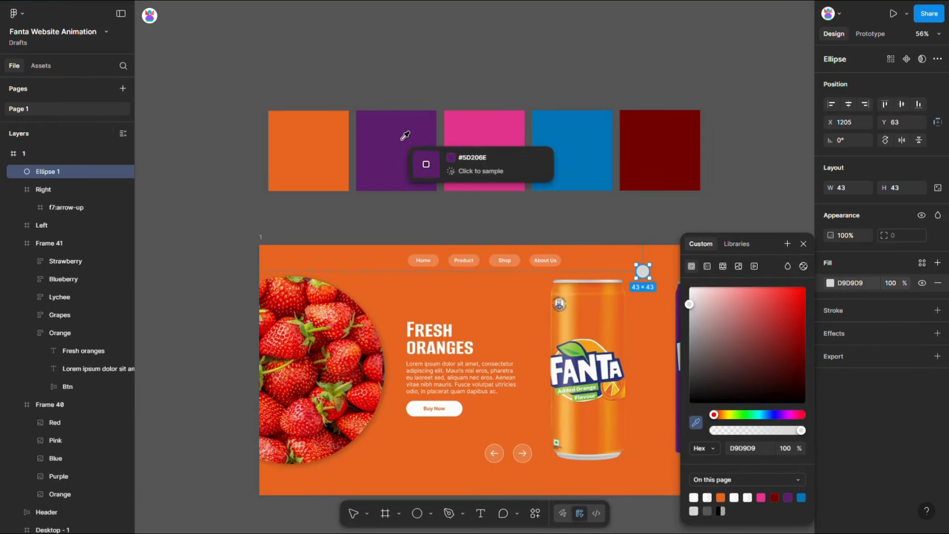
pyautogui.click(424, 162)
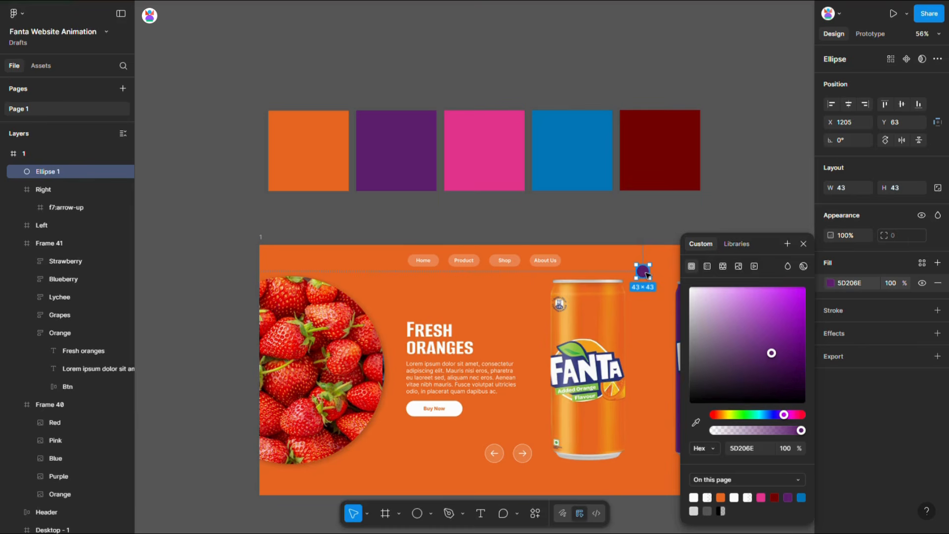
# Step: Duplicate the purple circle in place and fill the copy with the pink swatch colour, E5358F
pyautogui.hotkey('ctrl', 'd')
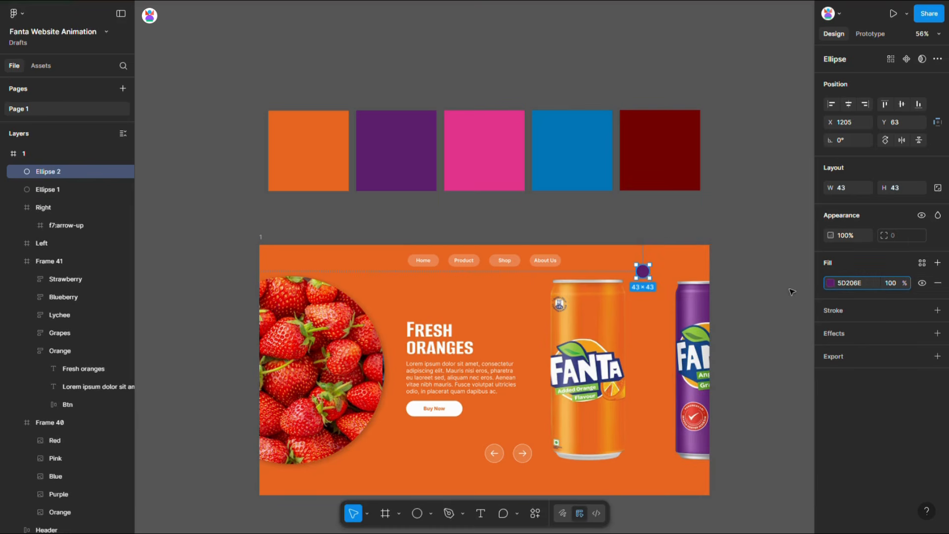
pyautogui.click(831, 284)
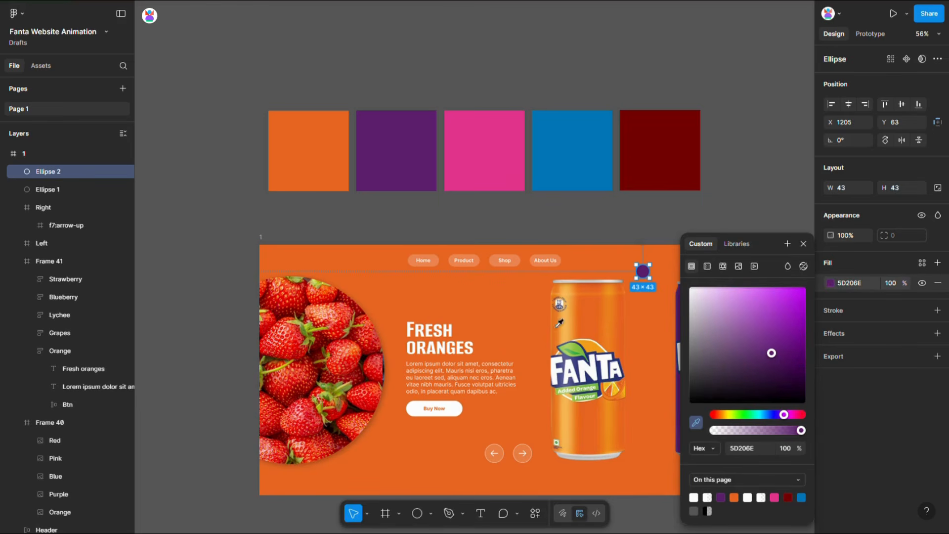
pyautogui.click(493, 155)
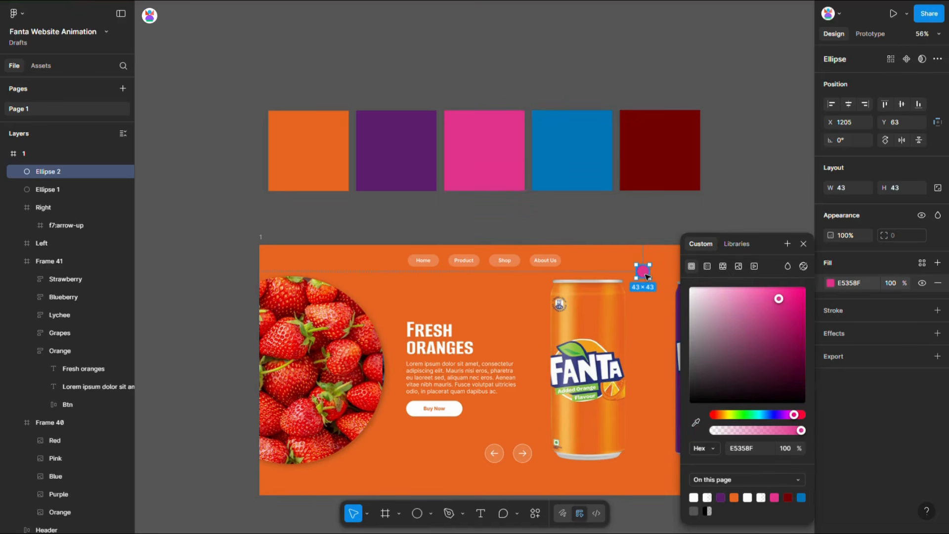
# Step: Duplicate the pink circle in place and fill the copy with the blue swatch colour, 0376B9
pyautogui.hotkey('ctrl', 'd')
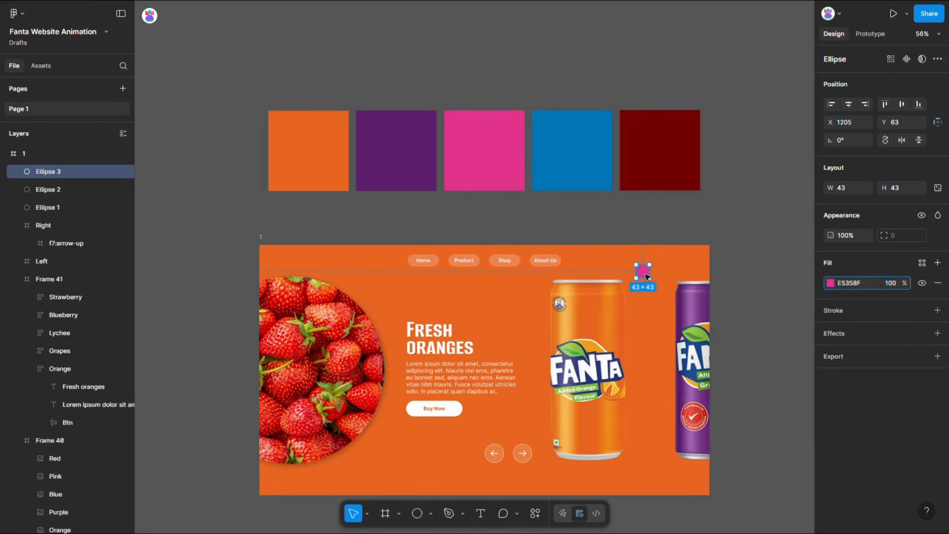
pyautogui.click(831, 282)
pyautogui.click(574, 163)
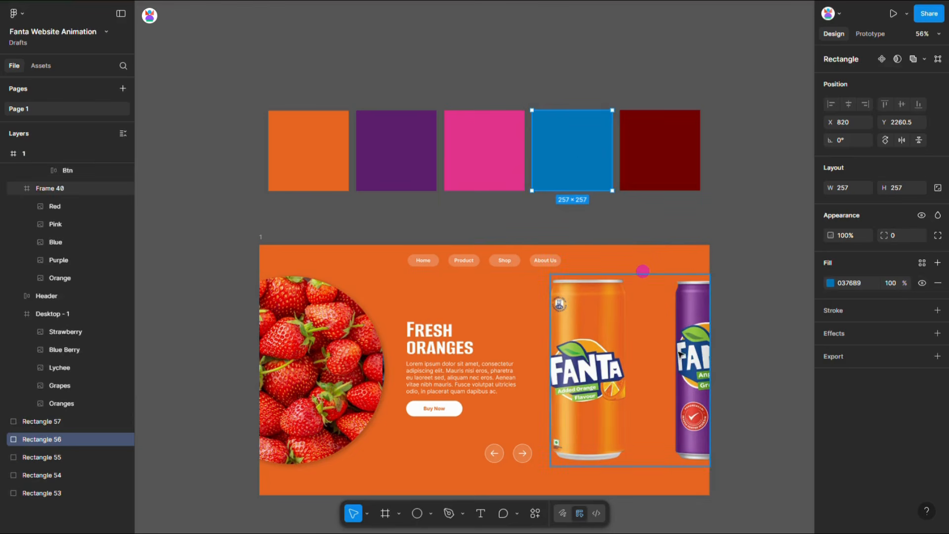
pyautogui.click(642, 272)
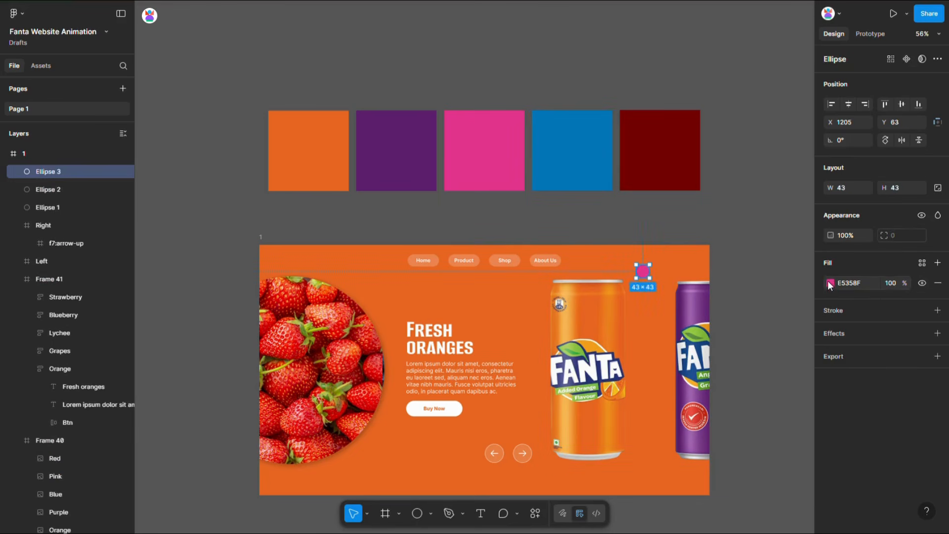
pyautogui.click(830, 284)
pyautogui.click(696, 422)
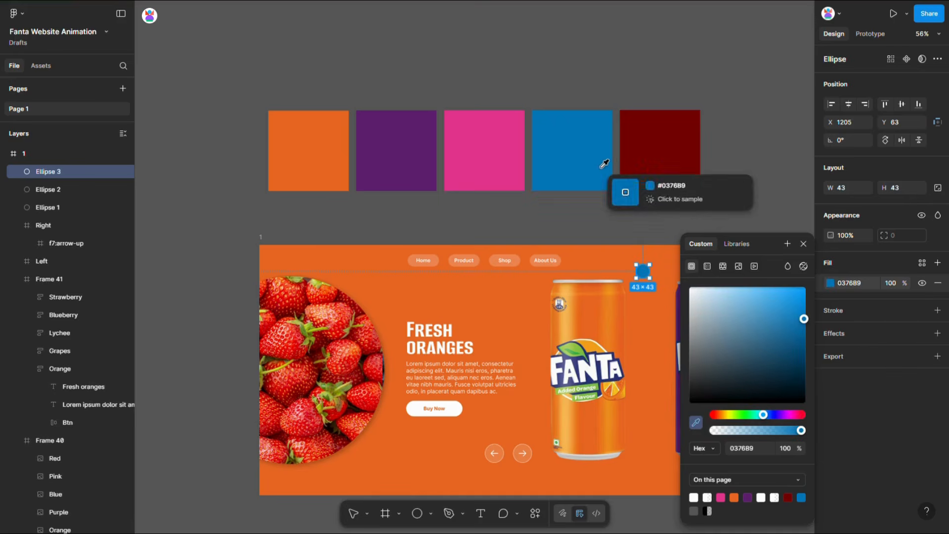
pyautogui.click(605, 171)
pyautogui.click(658, 268)
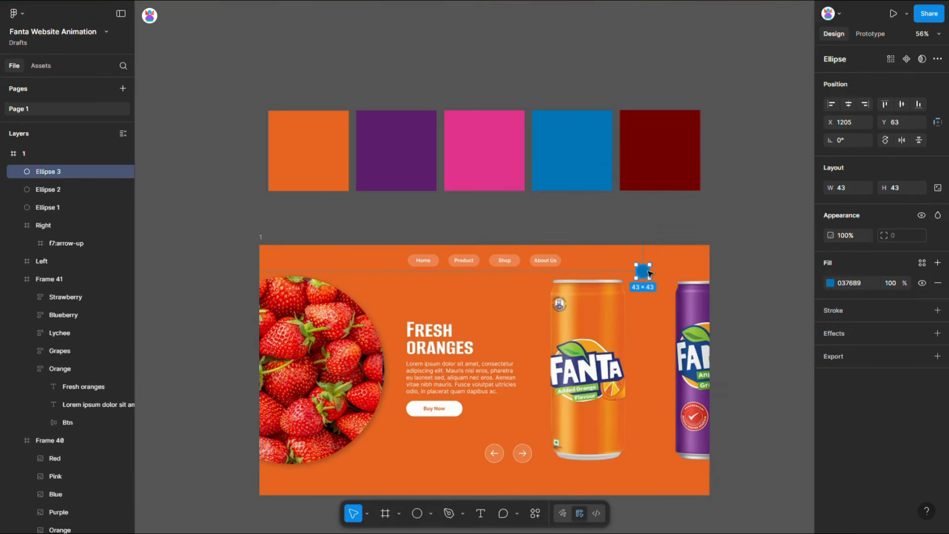
# Step: Duplicate the blue circle in place and fill the copy with the dark red swatch colour, 750004
pyautogui.hotkey('ctrl', 'd')
pyautogui.click(830, 283)
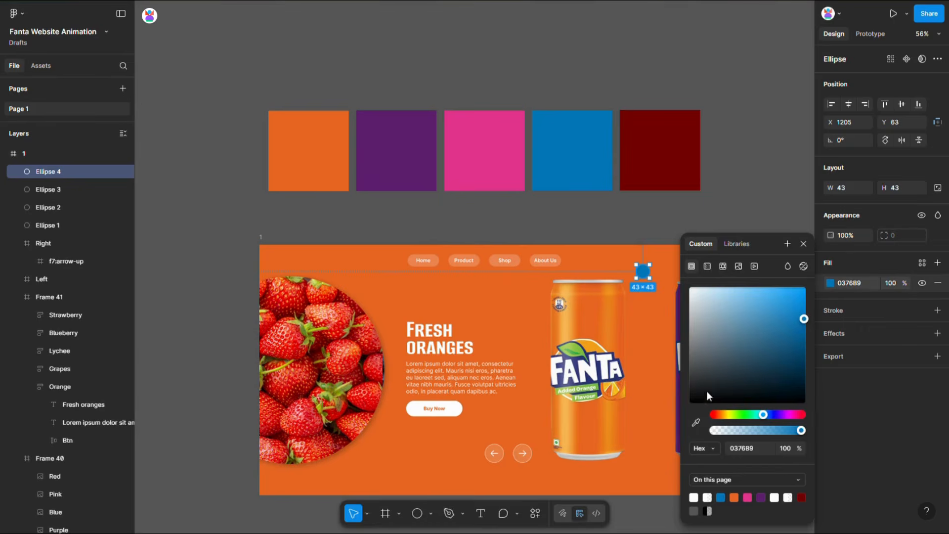
pyautogui.click(695, 422)
pyautogui.click(657, 148)
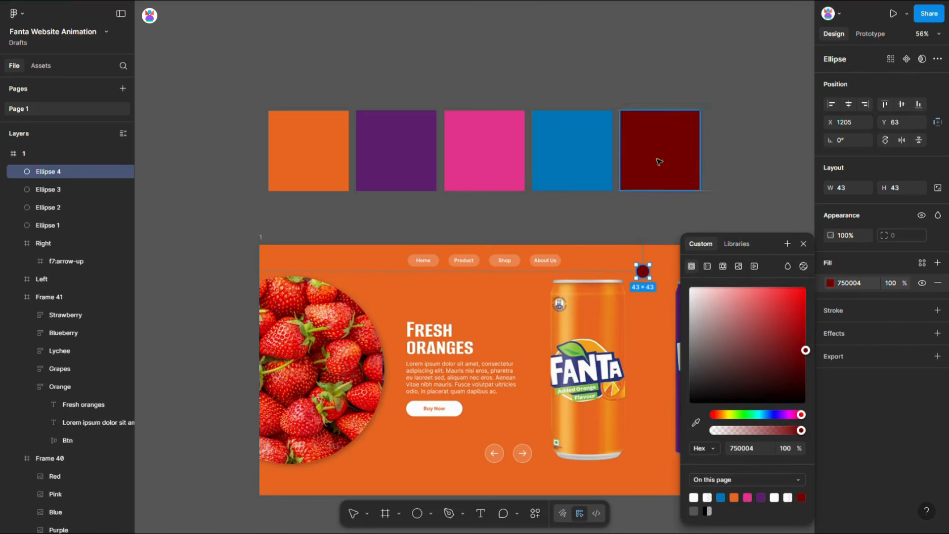
# Step: Rename the four circle layers by colour, from the lowest upwards: Purple, Pink, Blue and Red
pyautogui.click(51, 225)
pyautogui.doubleClick(49, 221)
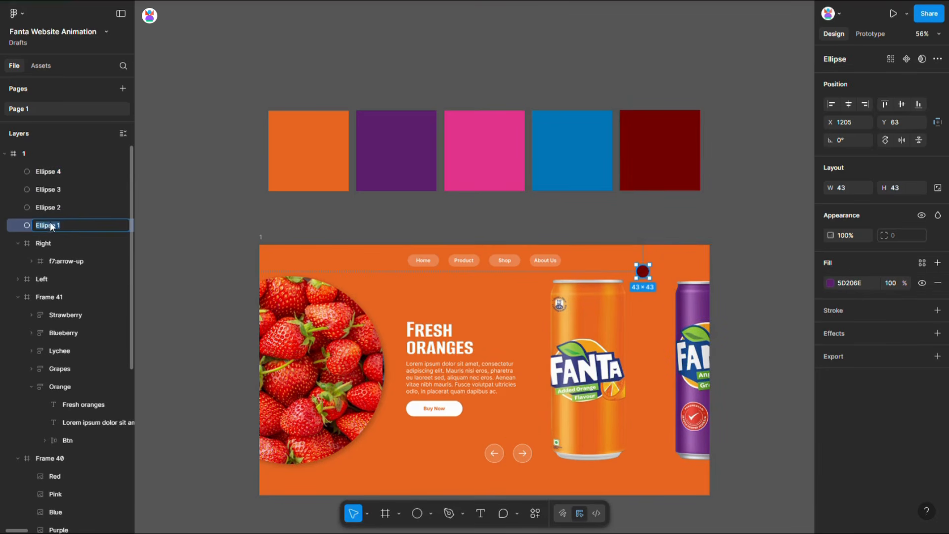
pyautogui.write('Purple')
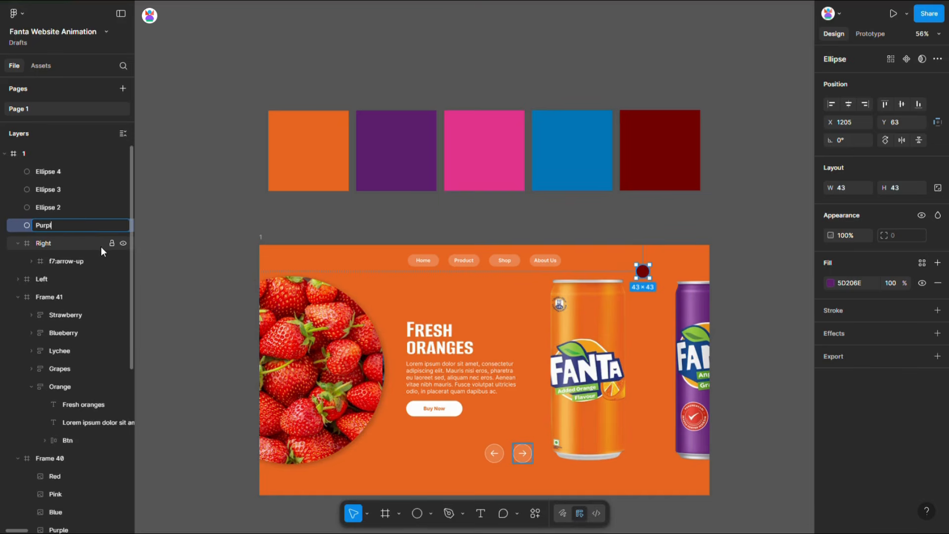
pyautogui.click(55, 206)
pyautogui.doubleClick(55, 205)
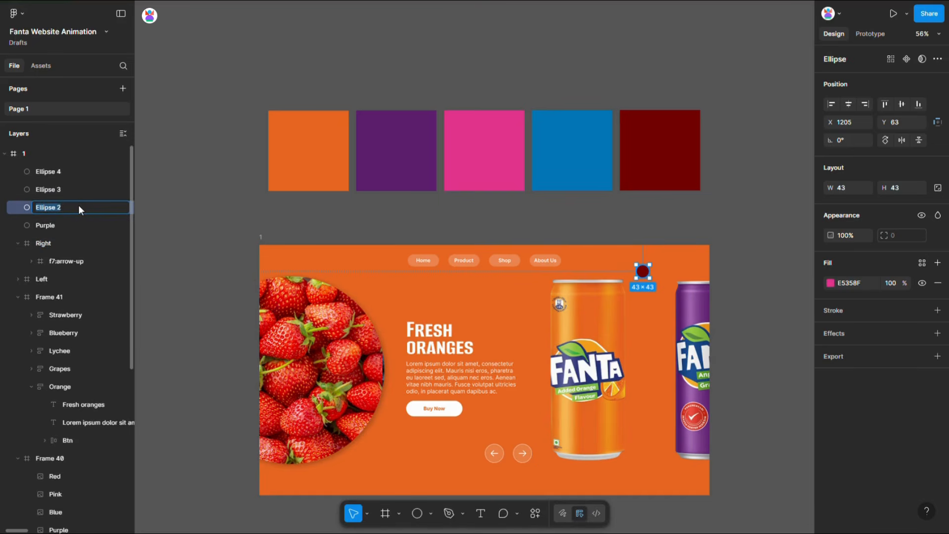
pyautogui.write('Pink')
pyautogui.hotkey('shift', 'Tab')
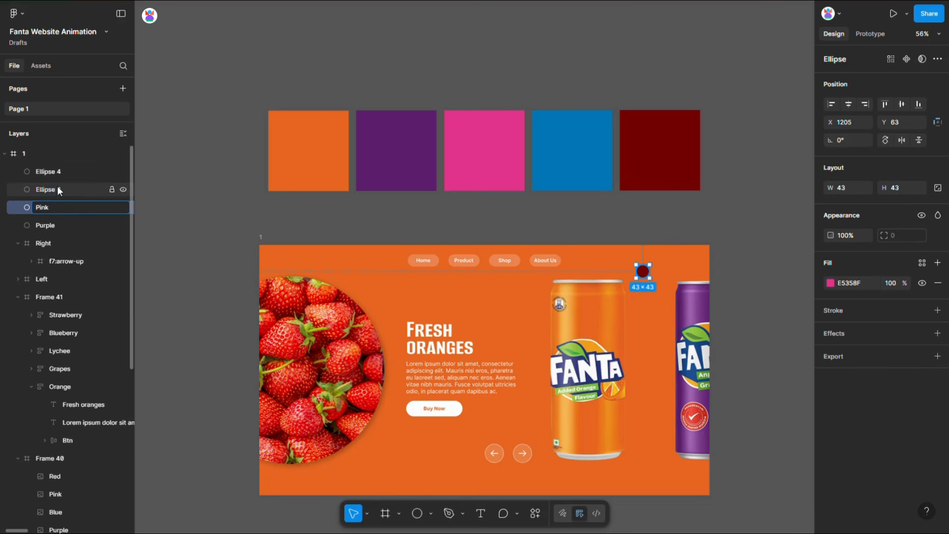
pyautogui.write('Blue')
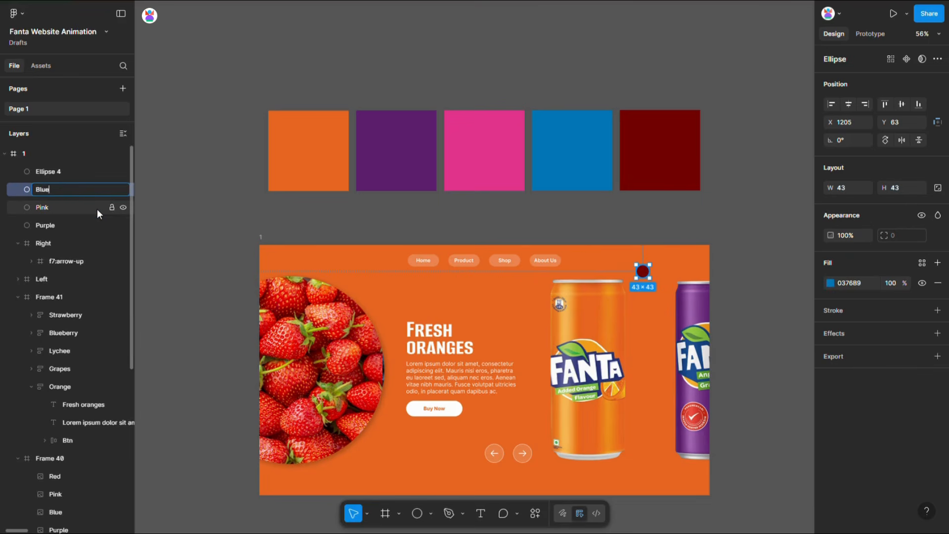
pyautogui.hotkey('shift', 'Tab')
pyautogui.write('Red')
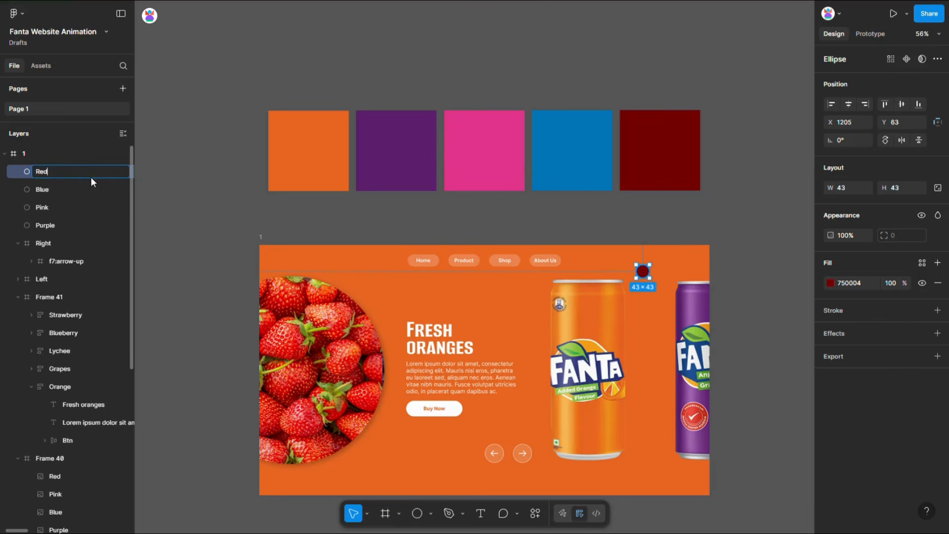
pyautogui.press('Escape')
# Step: Send the Red, Blue, Pink and Purple circles to the back and make them fully transparent
pyautogui.click(71, 220)
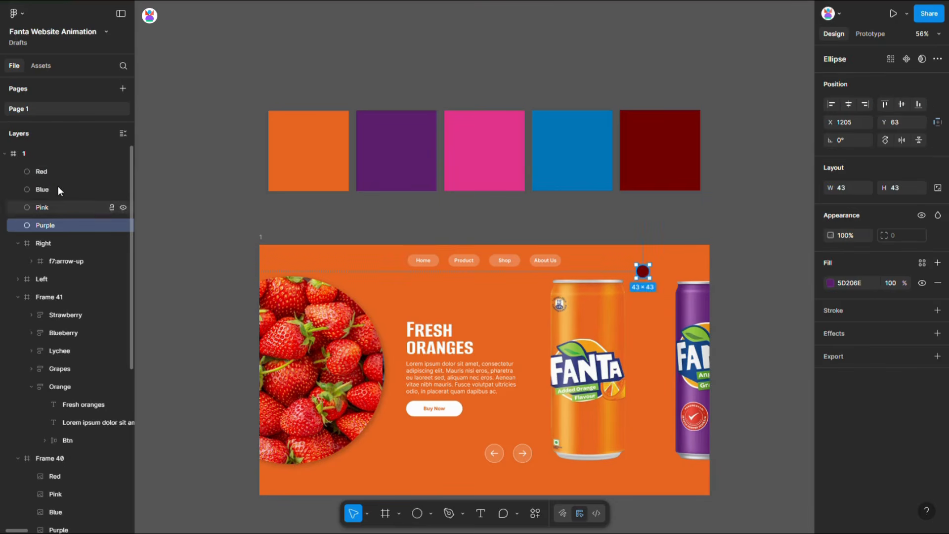
pyautogui.keyDown('shift'); pyautogui.click(59, 177); pyautogui.keyUp('shift')
pyautogui.rightClick(61, 176)
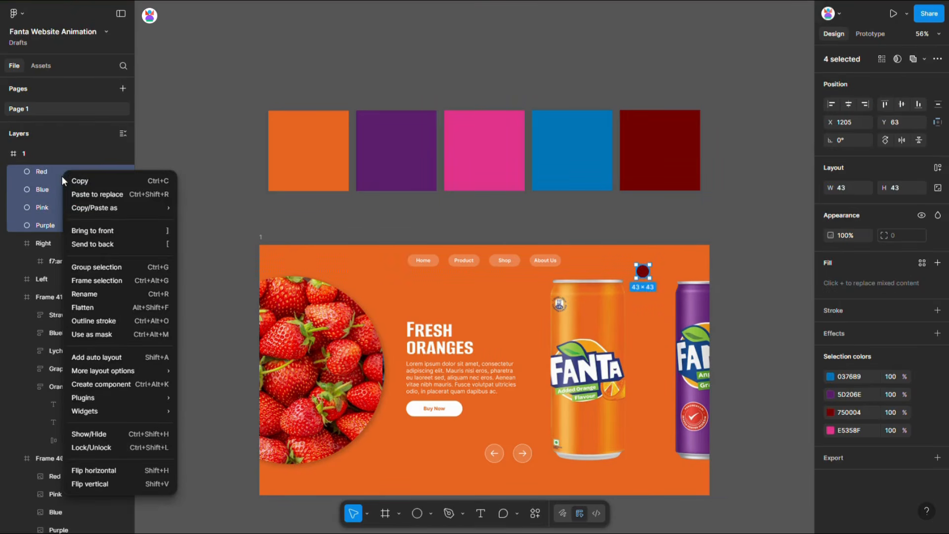
pyautogui.click(100, 245)
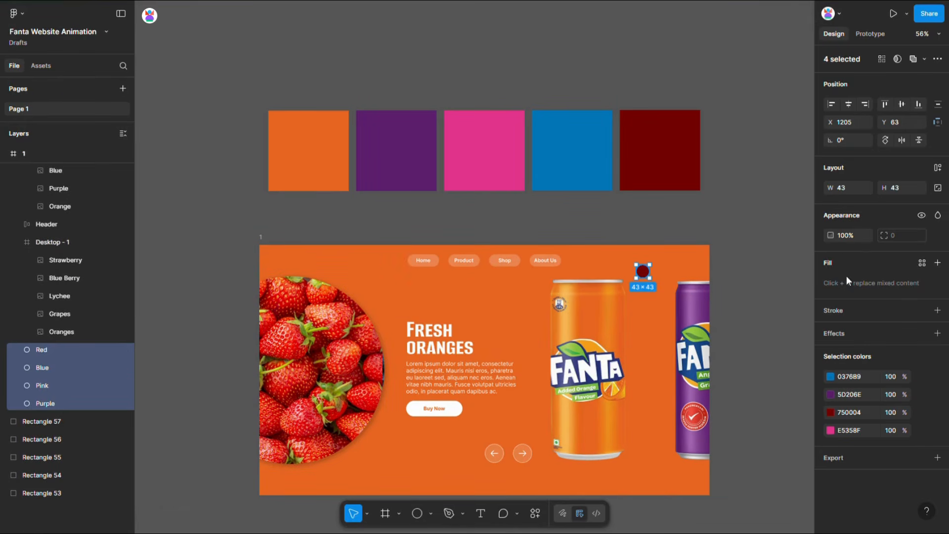
pyautogui.press('Return')
pyautogui.click(784, 222)
# Step: Set the horizontal spacing between the five cans inside Frame 40 to 130
pyautogui.scroll(-1, 772, 214)
pyautogui.click(618, 312)
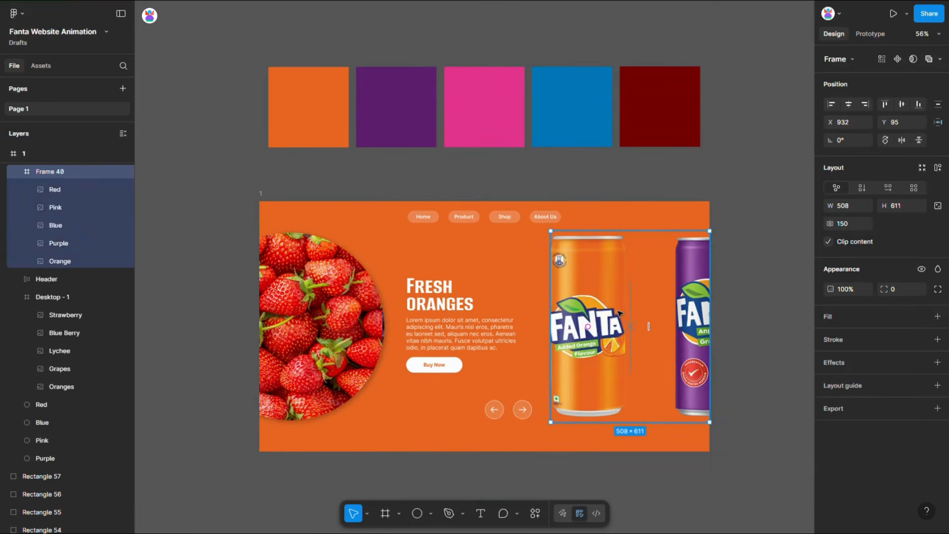
pyautogui.hotkey('ctrl', 'a')
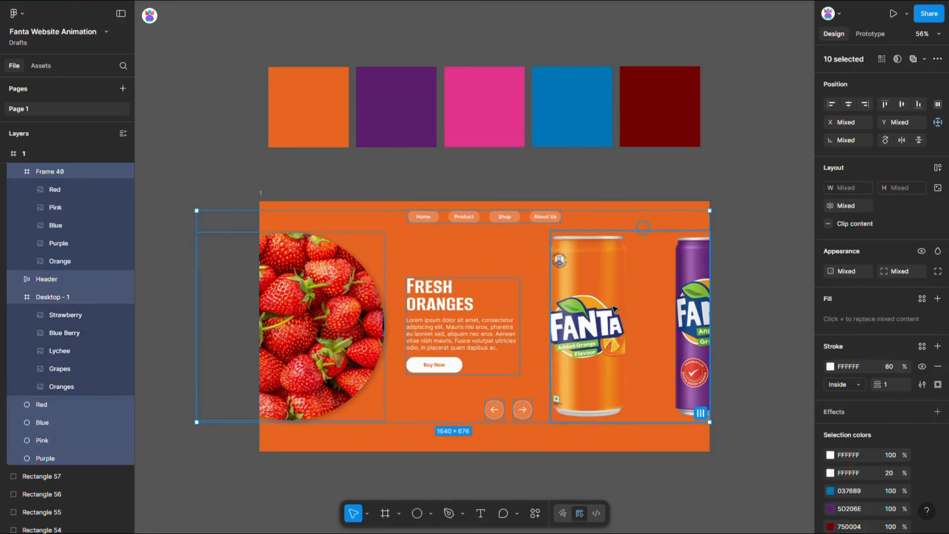
pyautogui.hotkey('ctrl', 'z')
pyautogui.click(53, 260)
pyautogui.hotkey('ctrl', 'a')
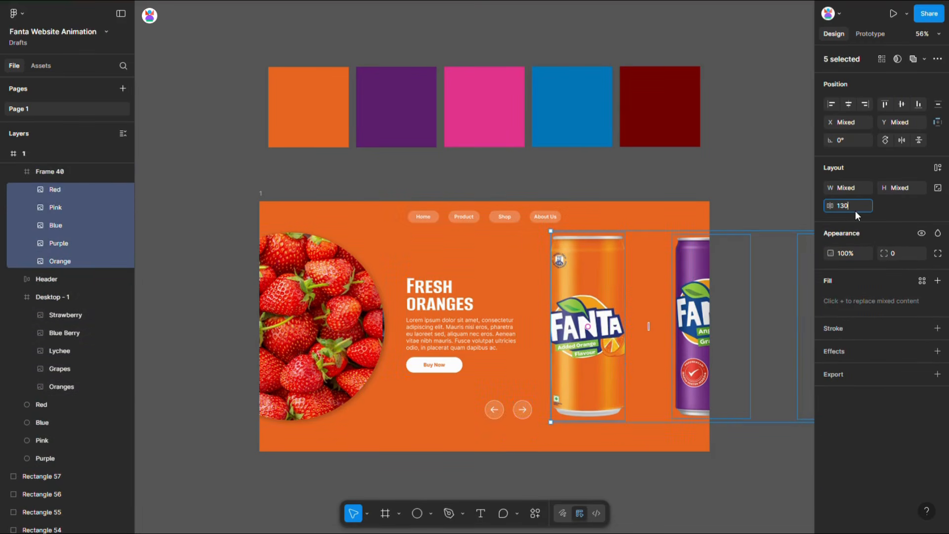
pyautogui.press('Return')
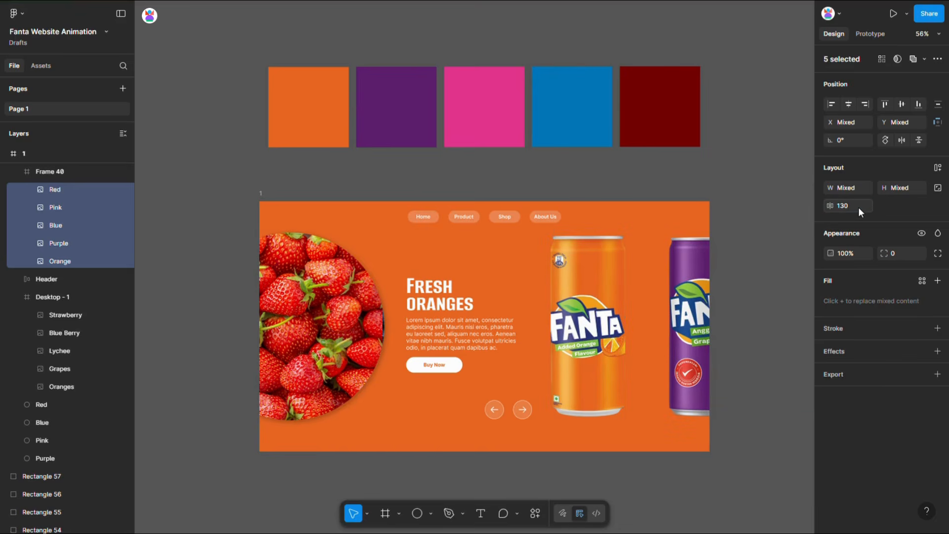
pyautogui.click(741, 234)
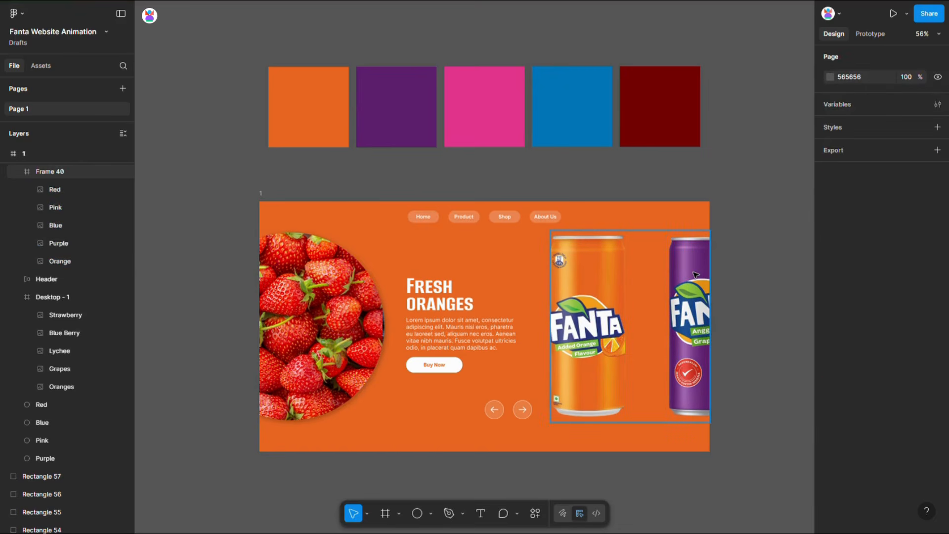
# Step: Try to narrow the frame holding the cans to a width of about 493
pyautogui.click(696, 275)
pyautogui.moveTo(719, 275); pyautogui.dragTo(714, 273)
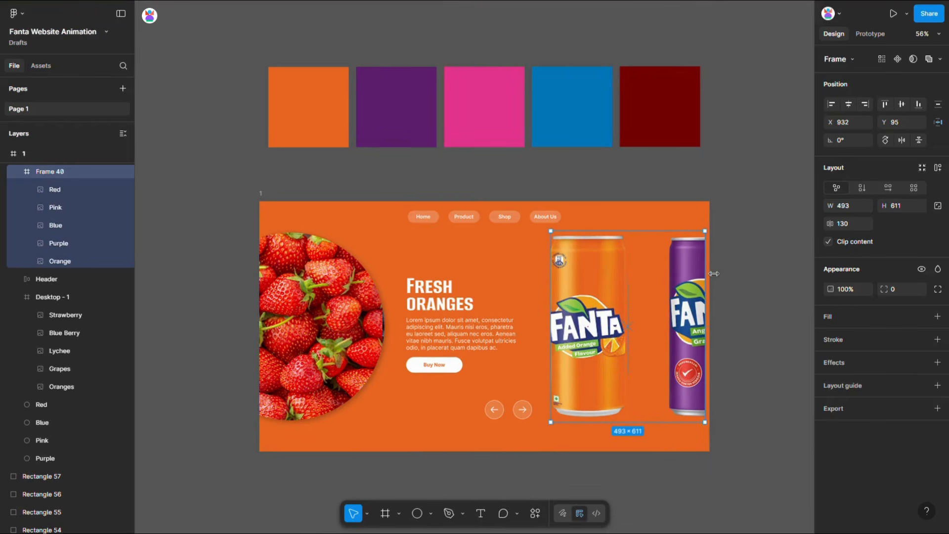
pyautogui.click(737, 258)
pyautogui.click(694, 287)
pyautogui.click(780, 202)
# Step: Hide the Strawberry, Blue Berry, Lychee and Grapes images in the circle frame, leaving only Oranges shown
pyautogui.scroll(-3, 783, 200)
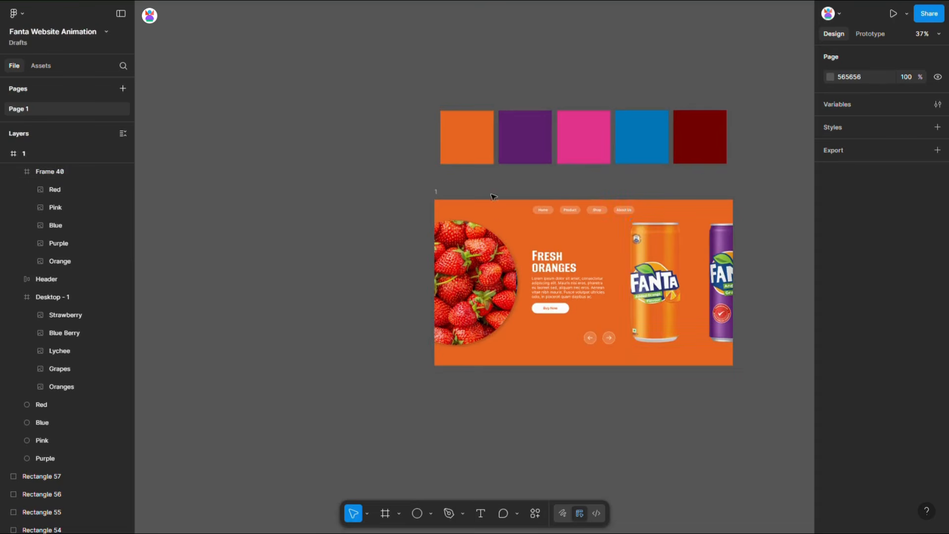
pyautogui.scroll(-2, 493, 196)
pyautogui.click(75, 315)
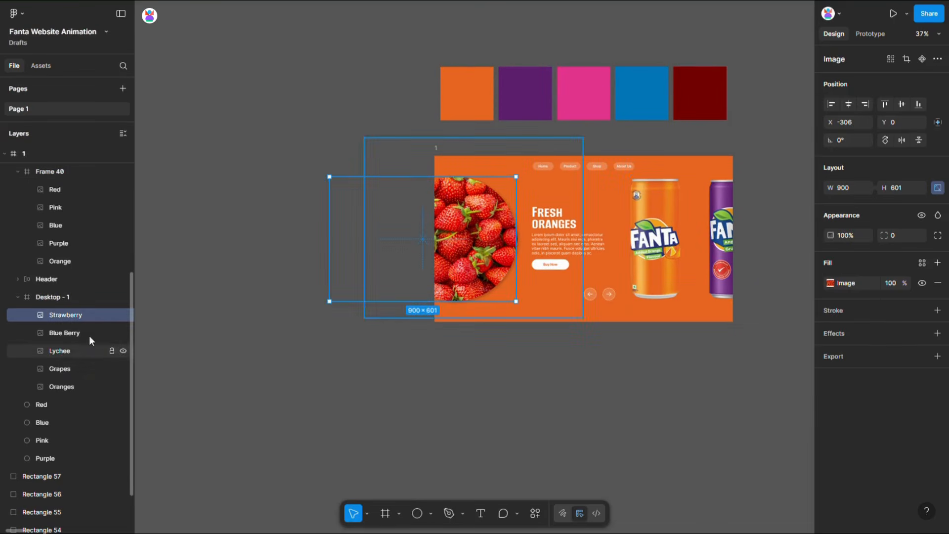
pyautogui.click(122, 315)
pyautogui.click(122, 333)
pyautogui.click(124, 351)
pyautogui.click(124, 368)
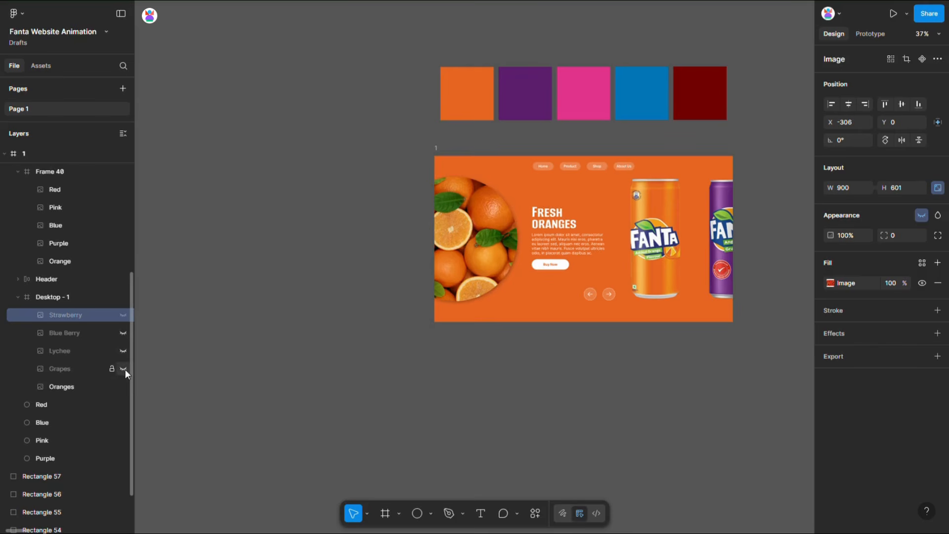
pyautogui.click(309, 337)
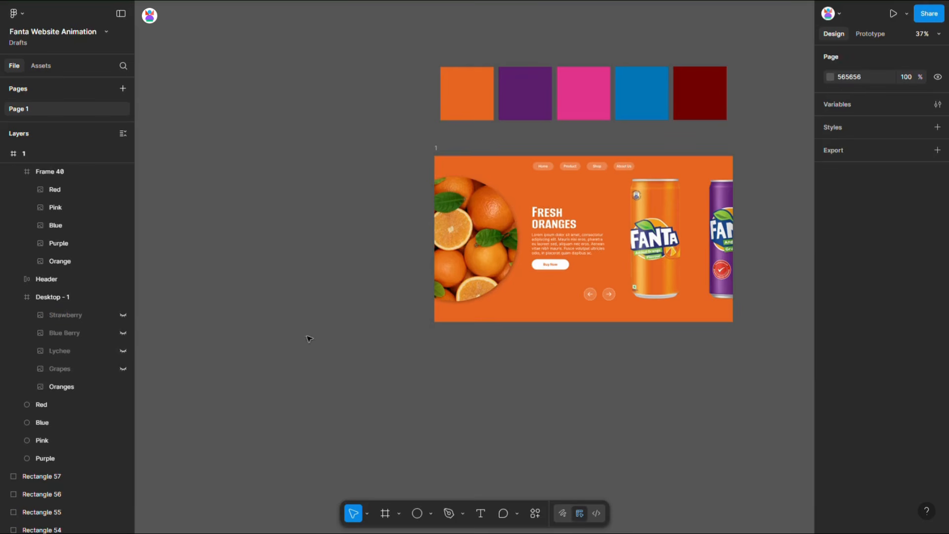
# Step: Duplicate frame 1 below the original and, in the copy's fruit circle, hide the Oranges image and show Grapes
pyautogui.click(446, 152)
pyautogui.hotkey('ctrl', 'd')
pyautogui.scroll(-5, 459, 342)
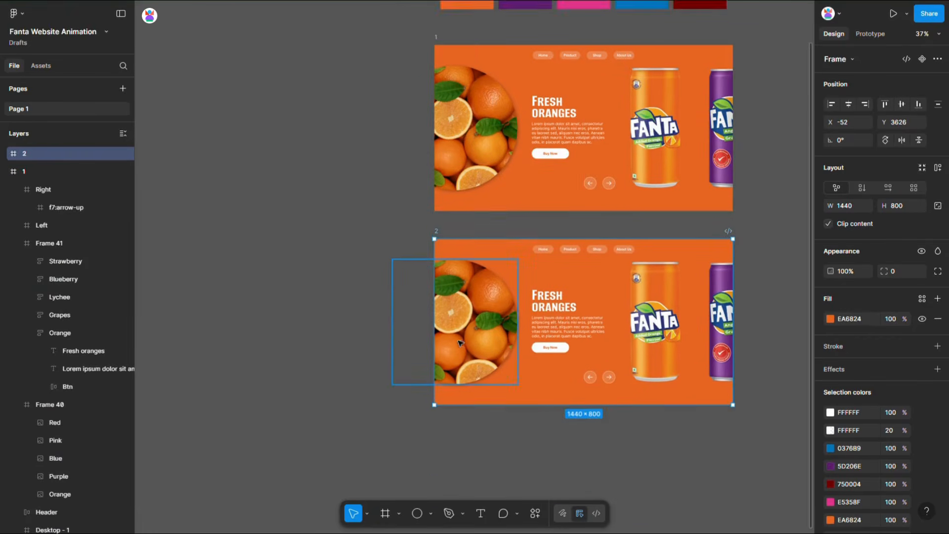
pyautogui.scroll(-1, 461, 343)
pyautogui.keyDown('ctrl'); pyautogui.click(466, 299); pyautogui.keyUp('ctrl')
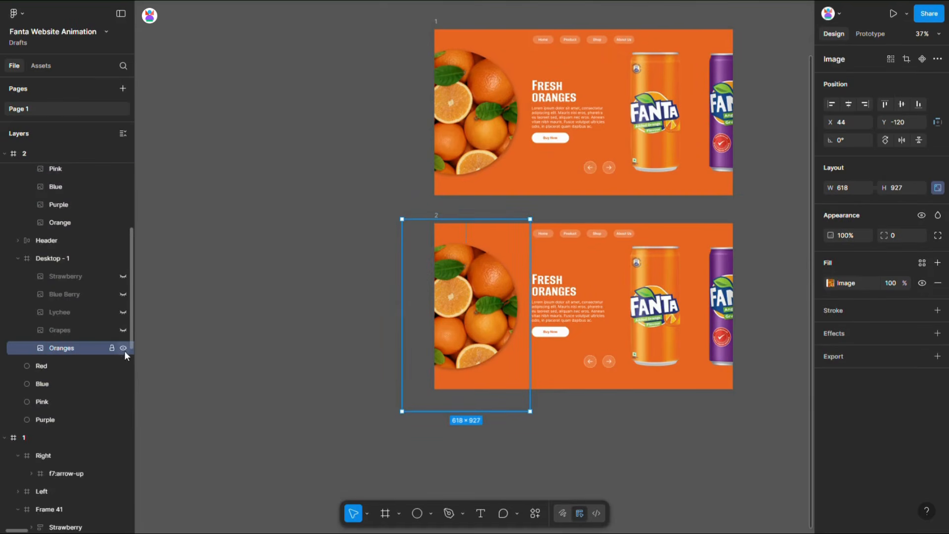
pyautogui.click(124, 348)
pyautogui.click(123, 331)
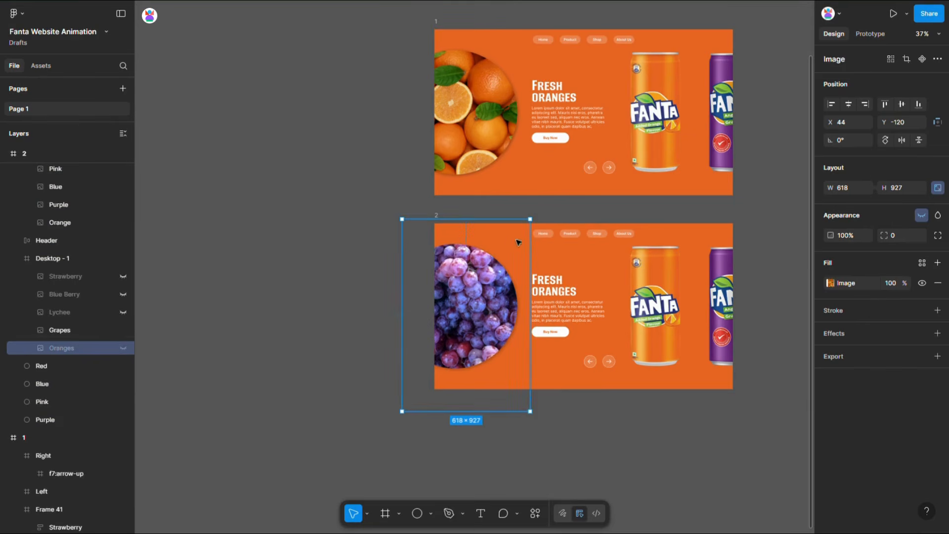
# Step: Shift all flavour text blocks in frame 2 upward until the Fresh Grapes text takes the place of Fresh Oranges
pyautogui.click(553, 304)
pyautogui.click(553, 304)
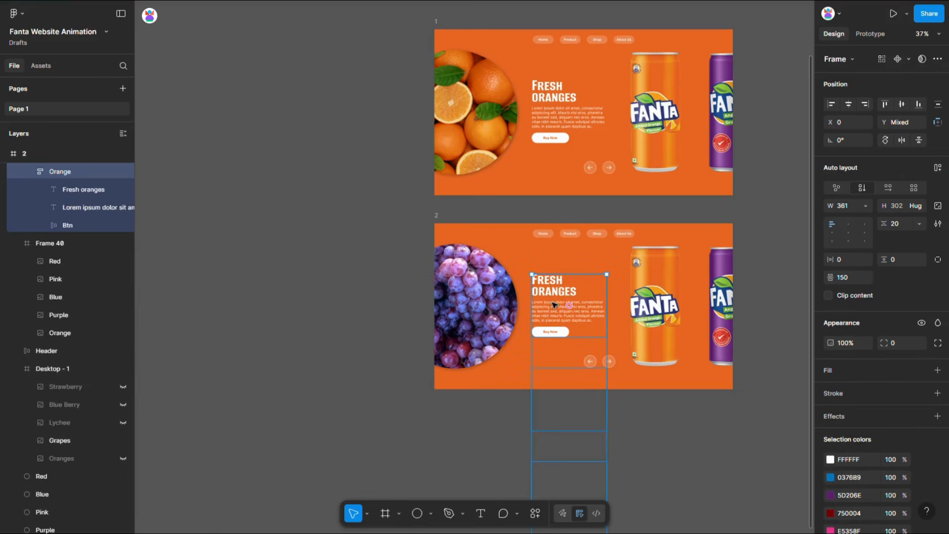
pyautogui.hotkey('shift', 'Up')
pyautogui.hotkey('shift', 'Up')
pyautogui.hotkey('shift', 'Up')
pyautogui.hotkey('shift', 'Up')
pyautogui.hotkey('shift', 'Up')
pyautogui.hotkey('shift', 'Up')
pyautogui.hotkey('shift', 'Up')
pyautogui.hotkey('shift', 'Up')
pyautogui.hotkey('shift', 'Up')
pyautogui.hotkey('shift', 'Up')
pyautogui.hotkey('shift', 'Up')
pyautogui.hotkey('shift', 'Up')
pyautogui.hotkey('shift', 'Up')
pyautogui.hotkey('shift', 'Up')
pyautogui.hotkey('shift', 'Up')
pyautogui.hotkey('shift', 'Up')
pyautogui.hotkey('shift', 'Up')
pyautogui.hotkey('shift', 'Up')
pyautogui.hotkey('shift', 'Up')
pyautogui.hotkey('shift', 'Up')
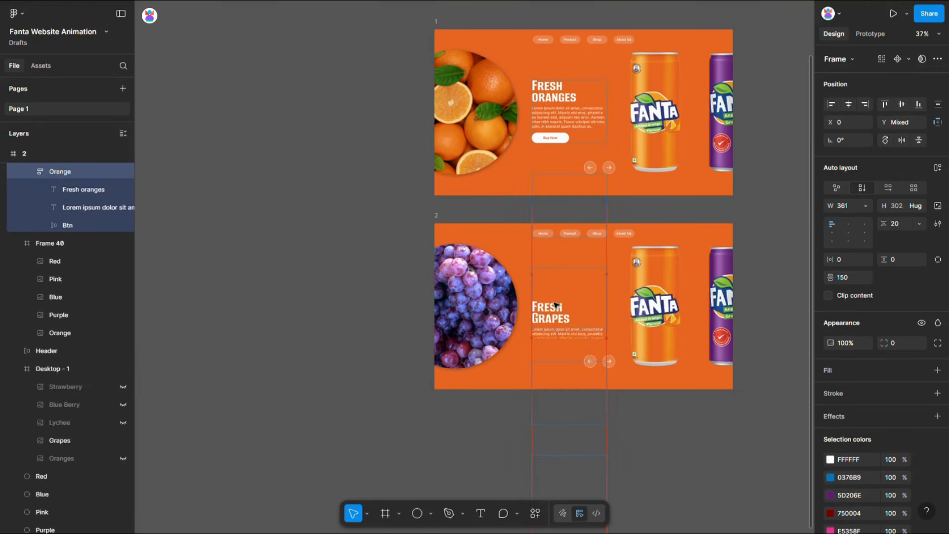
pyautogui.hotkey('shift', 'Up')
pyautogui.hotkey('shift', 'Up')
pyautogui.hotkey('shift', 'Up')
pyautogui.hotkey('shift', 'Up')
pyautogui.hotkey('shift', 'Up')
pyautogui.hotkey('shift', 'Up')
pyautogui.hotkey('shift', 'Up')
pyautogui.hotkey('shift', 'Up')
pyautogui.hotkey('shift', 'Up')
pyautogui.hotkey('shift', 'Up')
pyautogui.hotkey('shift', 'Up')
pyautogui.hotkey('shift', 'Up')
pyautogui.hotkey('shift', 'Up')
pyautogui.moveTo(555, 305); pyautogui.dragTo(570, 297)
# Step: Shift all five cans in frame 2 to the left until the purple grape can takes the orange can's place
pyautogui.scroll(2, 665, 323)
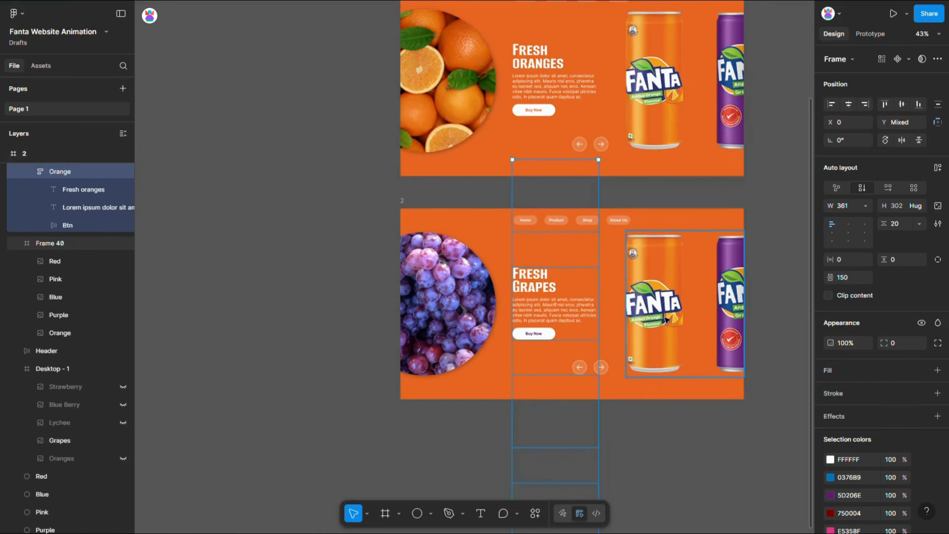
pyautogui.doubleClick(665, 321)
pyautogui.hotkey('ctrl', 'a')
pyautogui.hotkey('shift', 'Left')
pyautogui.hotkey('shift', 'Left')
pyautogui.hotkey('shift', 'Left')
pyautogui.hotkey('shift', 'Left')
pyautogui.hotkey('shift', 'Left')
pyautogui.hotkey('shift', 'Left')
pyautogui.hotkey('shift', 'Left')
pyautogui.hotkey('shift', 'Left')
pyautogui.hotkey('shift', 'Left')
pyautogui.hotkey('shift', 'Left')
pyautogui.hotkey('shift', 'Left')
pyautogui.hotkey('shift', 'Left')
pyautogui.hotkey('shift', 'Left')
pyautogui.hotkey('shift', 'Left')
pyautogui.hotkey('shift', 'Left')
pyautogui.hotkey('shift', 'Left')
pyautogui.hotkey('shift', 'Left')
pyautogui.hotkey('shift', 'Left')
pyautogui.hotkey('shift', 'Left')
pyautogui.hotkey('shift', 'Left')
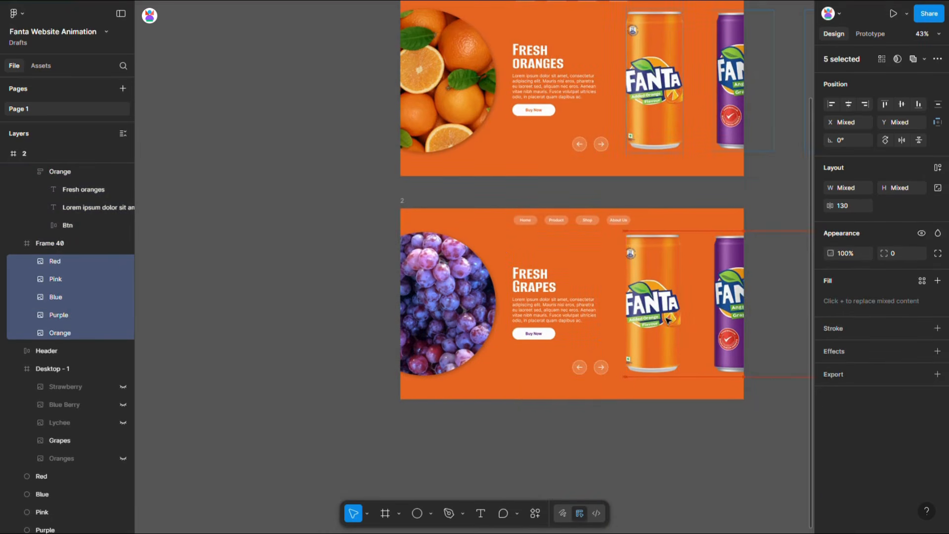
pyautogui.hotkey('shift', 'Left')
pyautogui.hotkey('shift', 'Left')
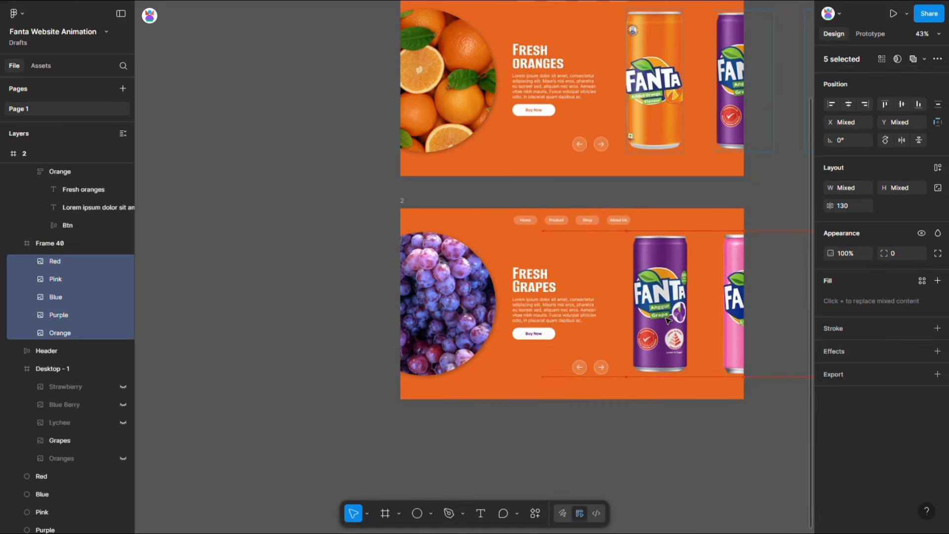
pyautogui.hotkey('shift', 'Left')
pyautogui.hotkey('shift', 'Left')
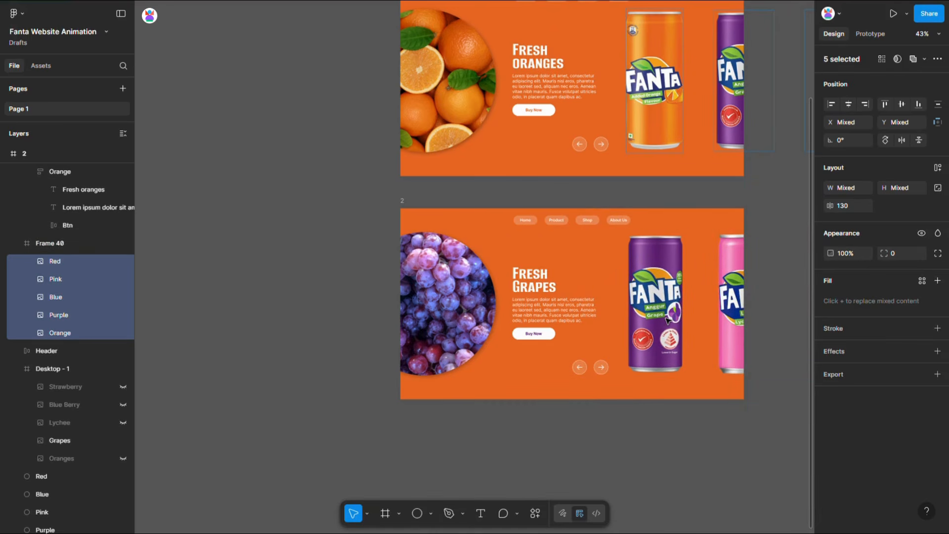
# Step: Make frame 2's Purple circle 100% opaque and enlarge it from its centre to about 2877 × 2877 to fill the background
pyautogui.scroll(-3, 649, 321)
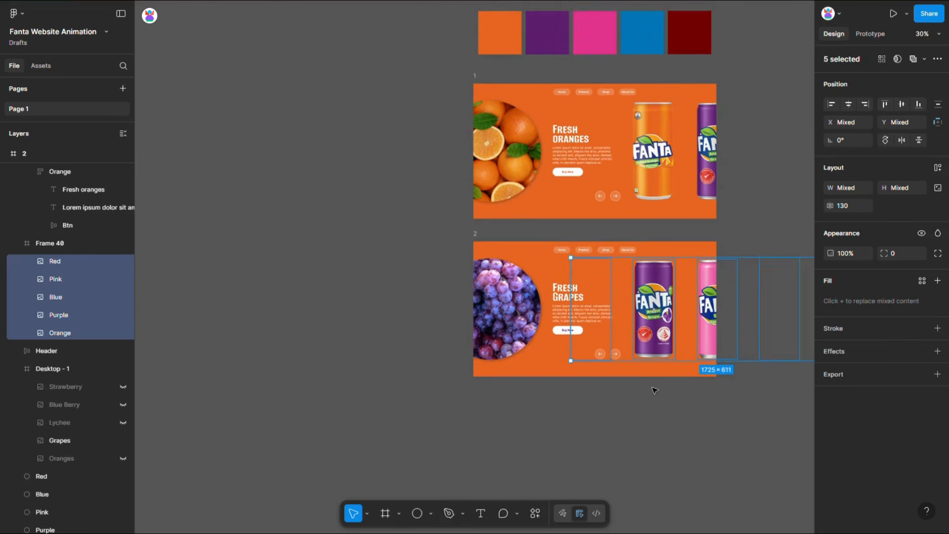
pyautogui.scroll(-4, 88, 356)
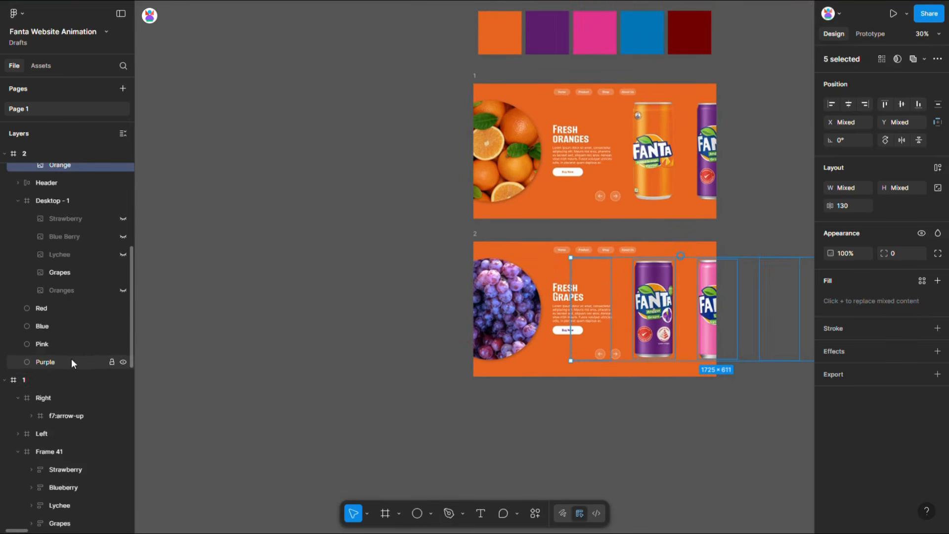
pyautogui.click(73, 362)
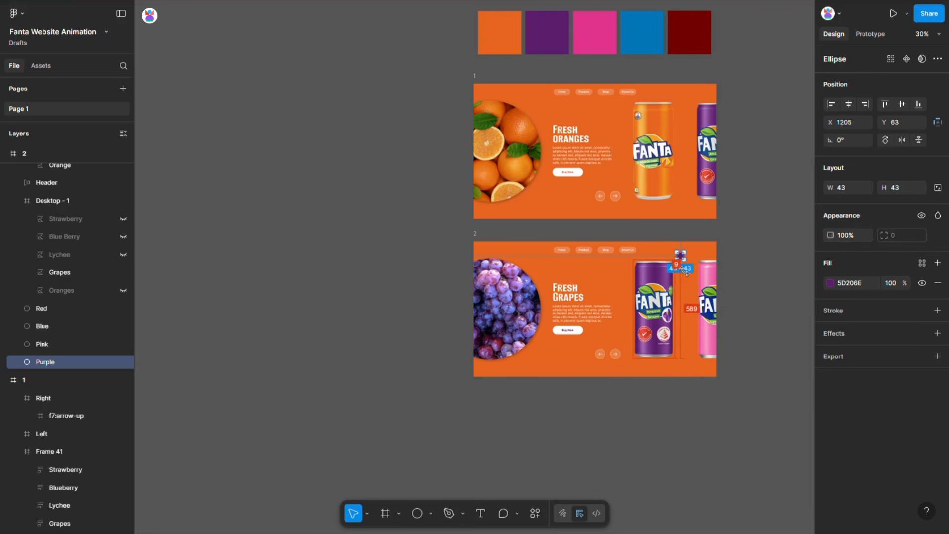
pyautogui.moveTo(689, 292); pyautogui.dragTo(458, 506)
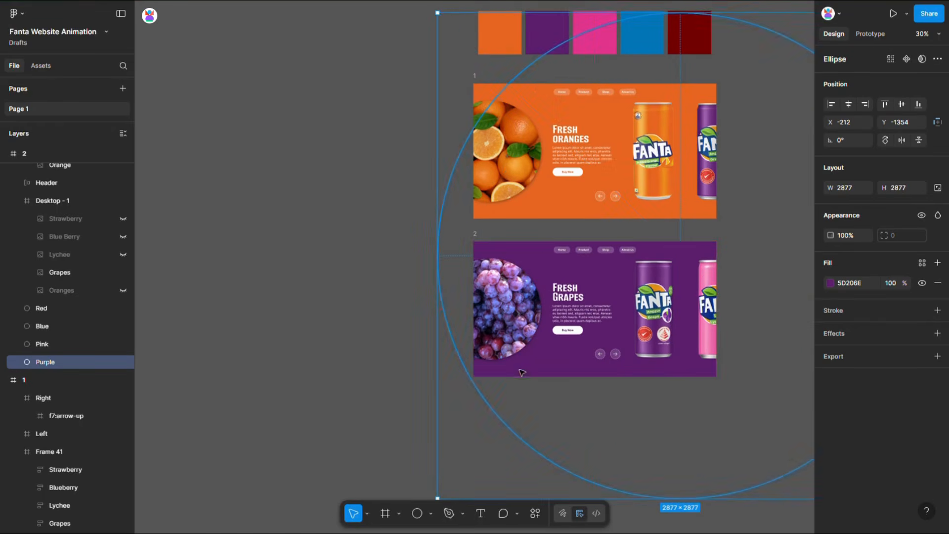
pyautogui.scroll(-3, 415, 305)
pyautogui.click(394, 280)
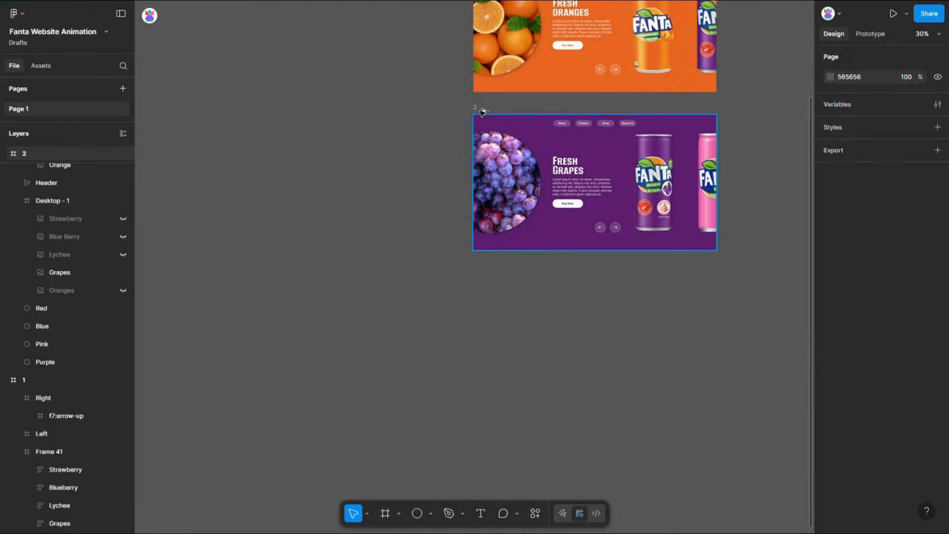
# Step: Duplicate frame 2 below itself and, in the copy's fruit circle, hide the Grapes image and show Lychee
pyautogui.moveTo(481, 111); pyautogui.dragTo(482, 271)
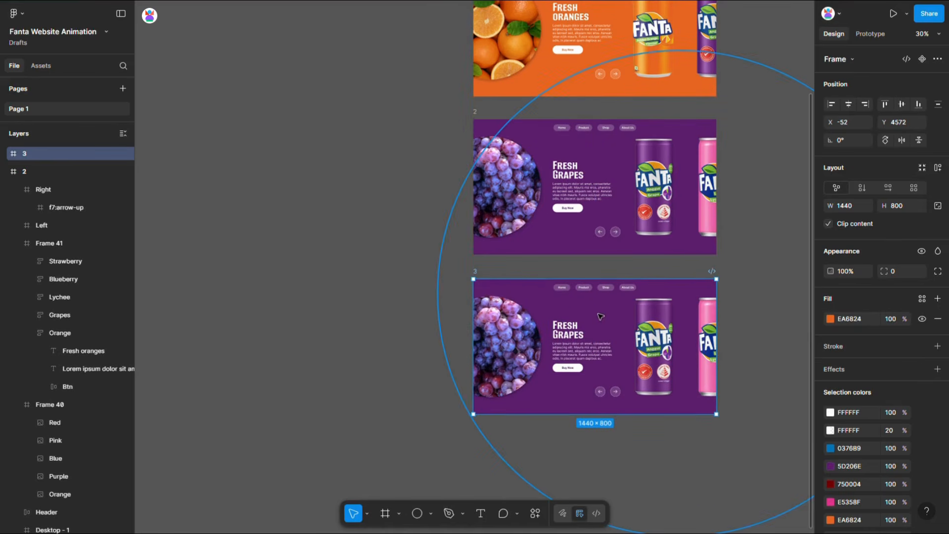
pyautogui.scroll(1, 524, 370)
pyautogui.click(524, 370)
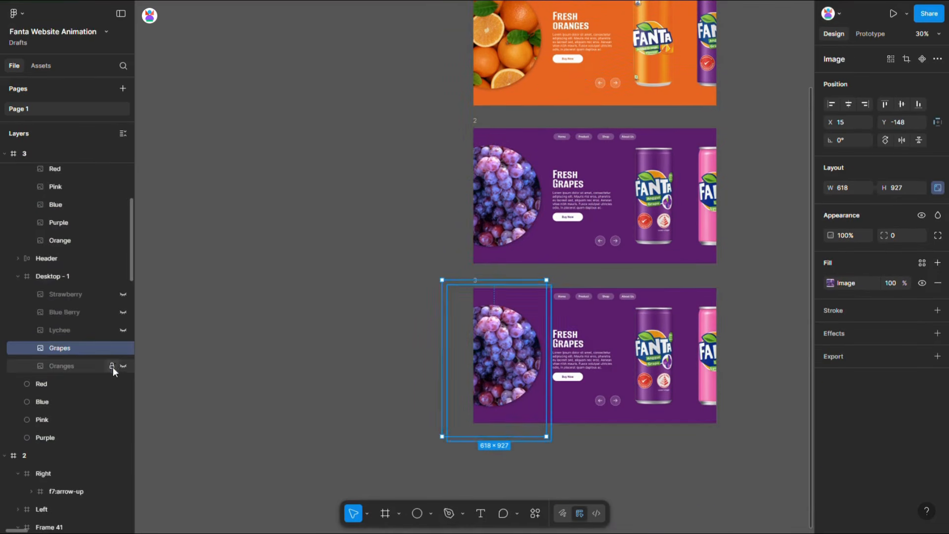
pyautogui.click(122, 348)
pyautogui.click(122, 330)
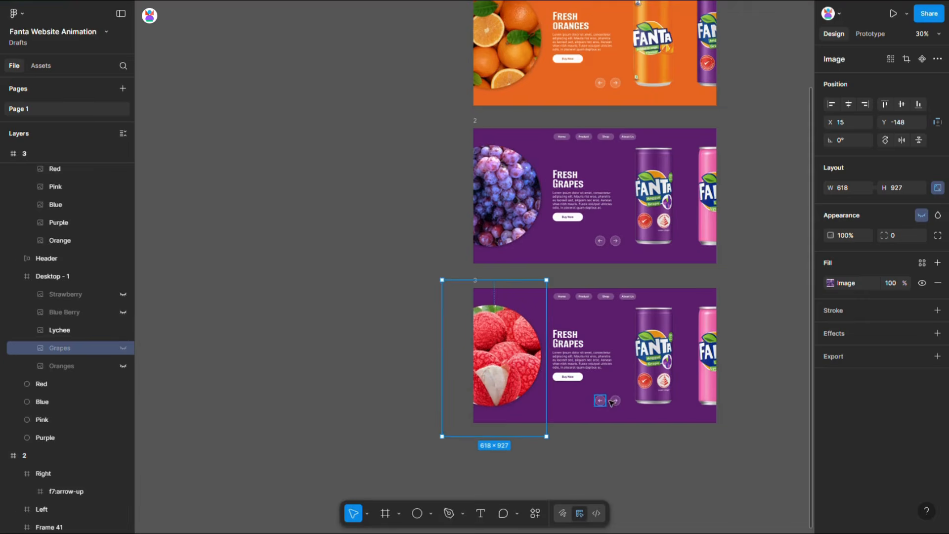
# Step: Shift all flavour text blocks in frame 3 upward until the Fresh Lychee text takes the place of Fresh Grapes
pyautogui.scroll(3, 606, 400)
pyautogui.click(558, 315)
pyautogui.hotkey('shift', 'a')
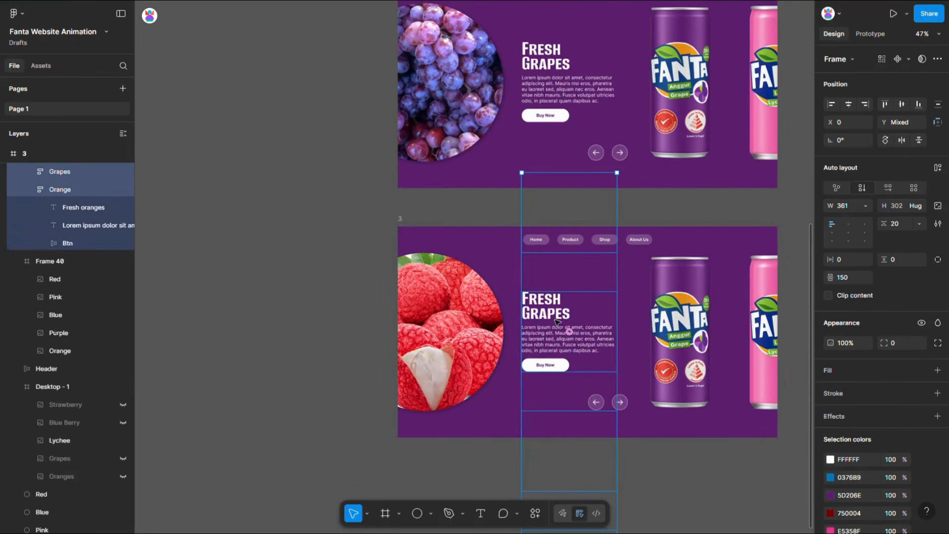
pyautogui.hotkey('shift', 'Up')
pyautogui.hotkey('shift', 'Up')
pyautogui.hotkey('shift', 'Up')
pyautogui.hotkey('shift', 'Up')
pyautogui.hotkey('shift', 'Up')
pyautogui.hotkey('shift', 'Up')
pyautogui.hotkey('shift', 'Up')
pyautogui.hotkey('shift', 'Up')
pyautogui.hotkey('shift', 'Up')
pyautogui.hotkey('shift', 'Up')
pyautogui.hotkey('shift', 'Up')
pyautogui.hotkey('shift', 'Up')
pyautogui.hotkey('shift', 'Up')
pyautogui.hotkey('shift', 'Up')
pyautogui.hotkey('shift', 'Up')
pyautogui.hotkey('shift', 'Up')
pyautogui.hotkey('shift', 'Up')
pyautogui.hotkey('shift', 'Up')
pyautogui.hotkey('shift', 'Up')
pyautogui.hotkey('shift', 'Up')
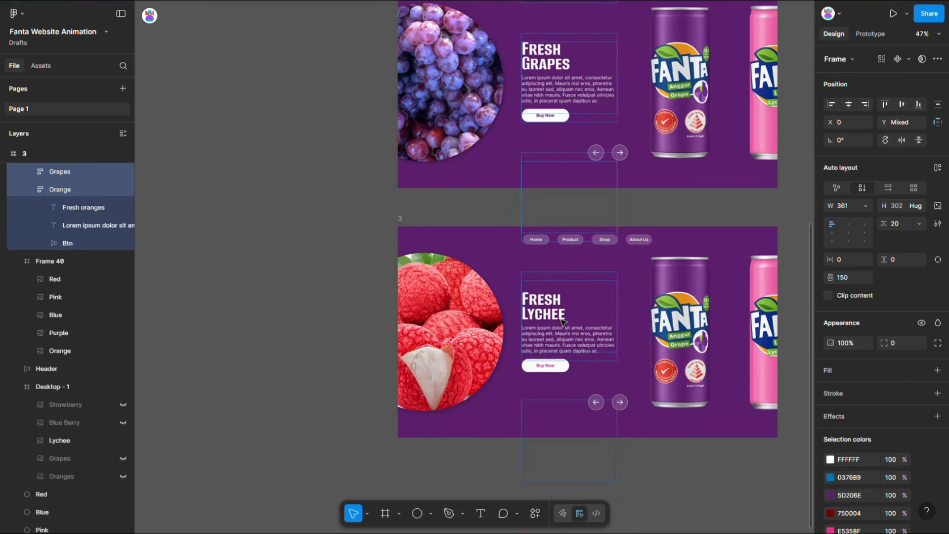
pyautogui.hotkey('shift', 'Up')
pyautogui.hotkey('shift', 'Down')
pyautogui.hotkey('shift', 'Up')
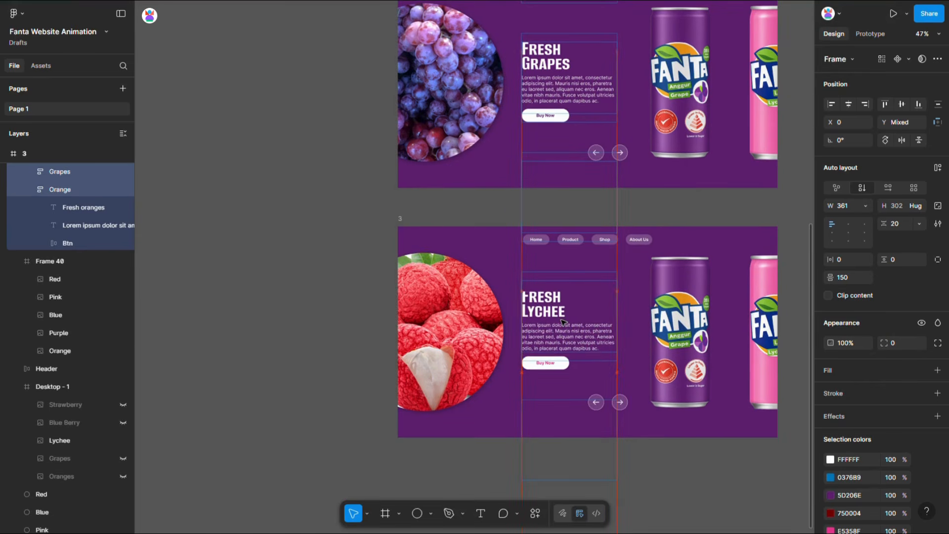
pyautogui.hotkey('shift', 'Down')
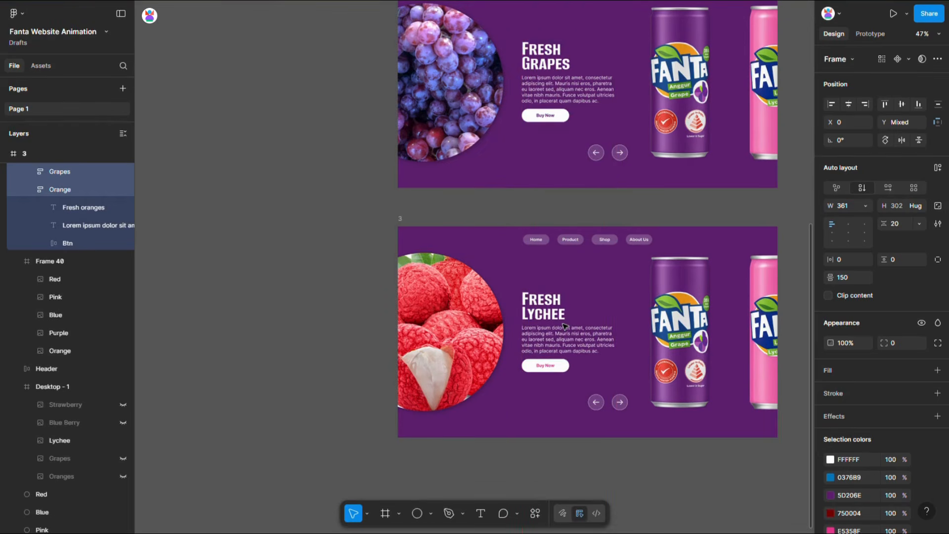
# Step: Shift all five cans in frame 3 to the left until the pink lychee can takes the purple can's place
pyautogui.scroll(10, 563, 373)
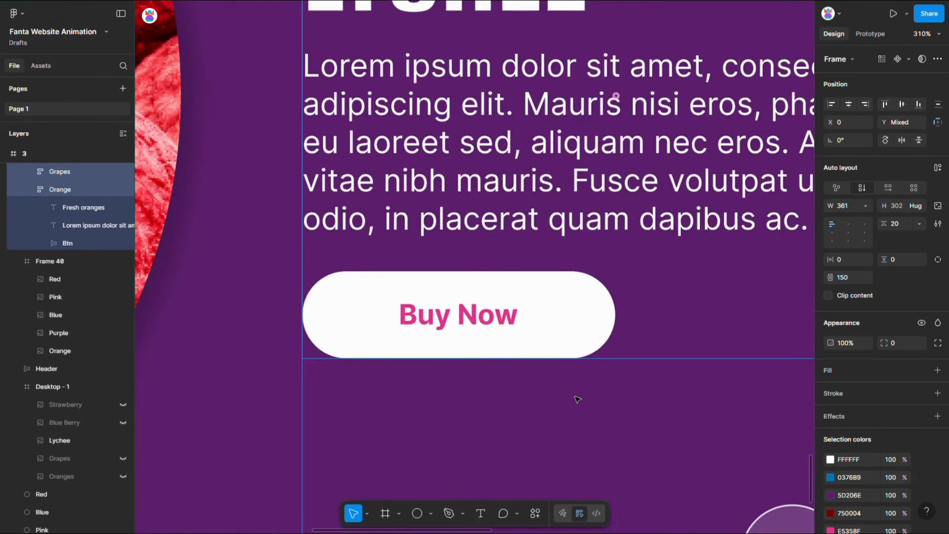
pyautogui.scroll(-10, 381, 320)
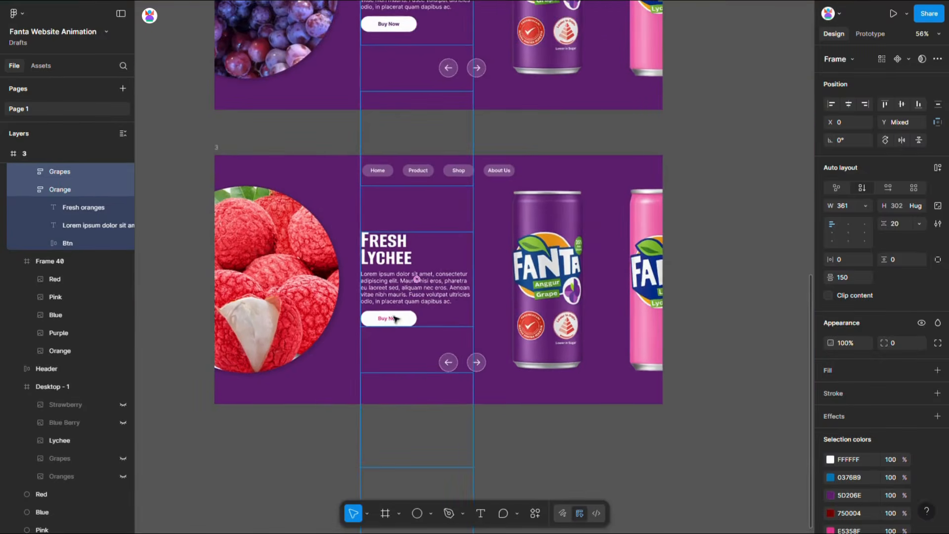
pyautogui.keyDown('ctrl'); pyautogui.click(619, 306); pyautogui.keyUp('ctrl')
pyautogui.hotkey('ctrl', 'a')
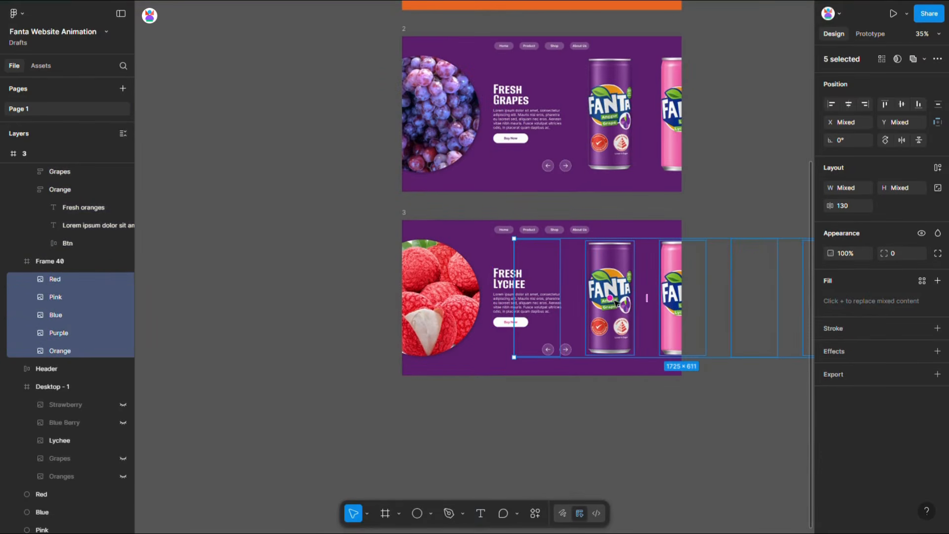
pyautogui.hotkey('shift', 'Left')
pyautogui.hotkey('shift', 'Left')
pyautogui.hotkey('shift', 'Left')
pyautogui.hotkey('shift', 'Left')
pyautogui.hotkey('shift', 'Left')
pyautogui.hotkey('shift', 'Left')
pyautogui.hotkey('shift', 'Left')
pyautogui.hotkey('shift', 'Left')
pyautogui.hotkey('shift', 'Left')
pyautogui.hotkey('shift', 'Left')
pyautogui.hotkey('shift', 'Left')
pyautogui.hotkey('shift', 'Left')
pyautogui.hotkey('shift', 'Left')
pyautogui.hotkey('shift', 'Left')
pyautogui.hotkey('shift', 'Left')
pyautogui.hotkey('shift', 'Left')
pyautogui.hotkey('shift', 'Left')
pyautogui.hotkey('shift', 'Left')
pyautogui.hotkey('shift', 'Left')
pyautogui.hotkey('shift', 'Left')
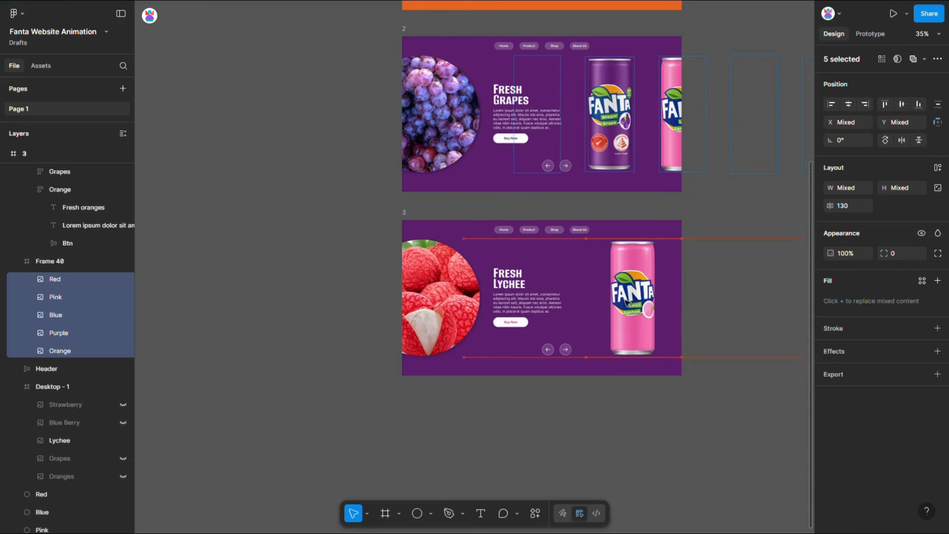
pyautogui.hotkey('shift', 'Left')
pyautogui.hotkey('shift', 'Left')
pyautogui.hotkey('shift', 'Left')
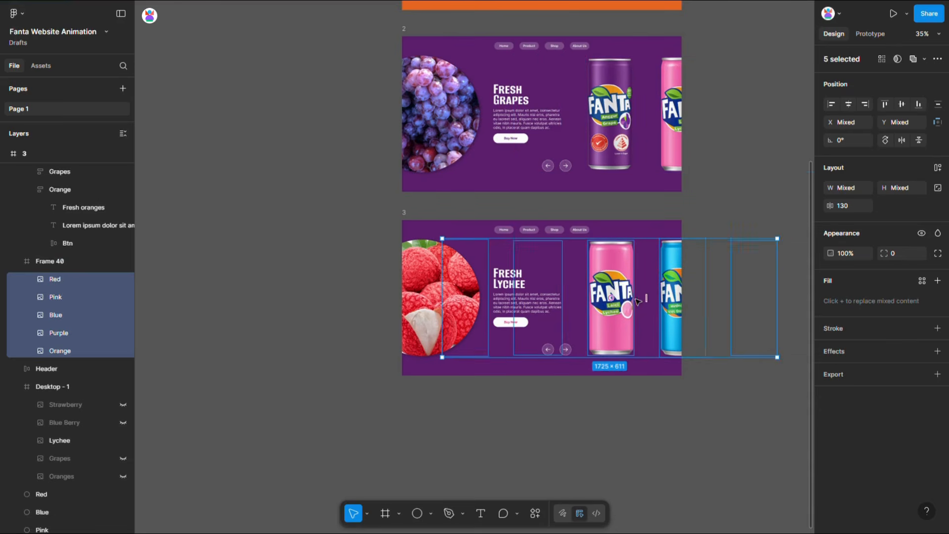
# Step: Make frame 3's Pink circle fully opaque and enlarge it from its centre until it fills the whole background
pyautogui.scroll(-1, 630, 299)
pyautogui.scroll(-5, 70, 467)
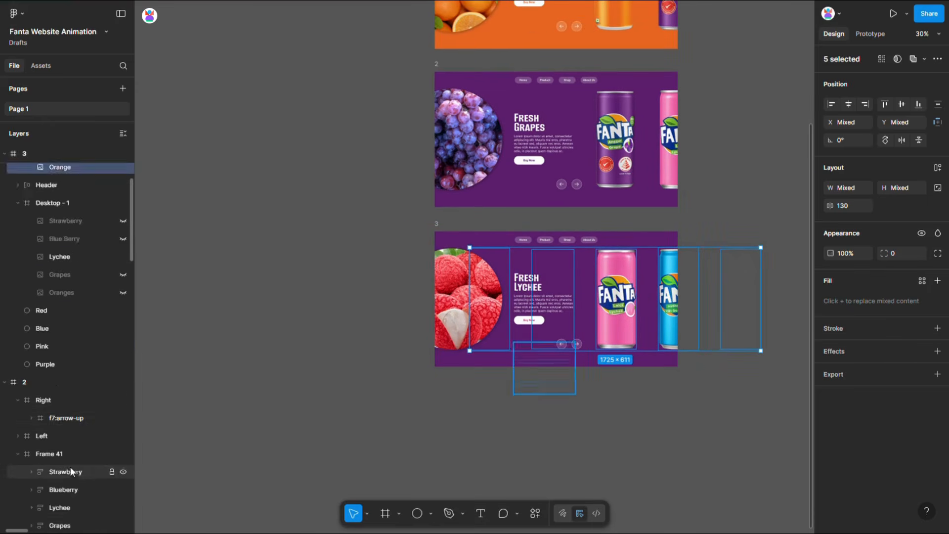
pyautogui.click(60, 306)
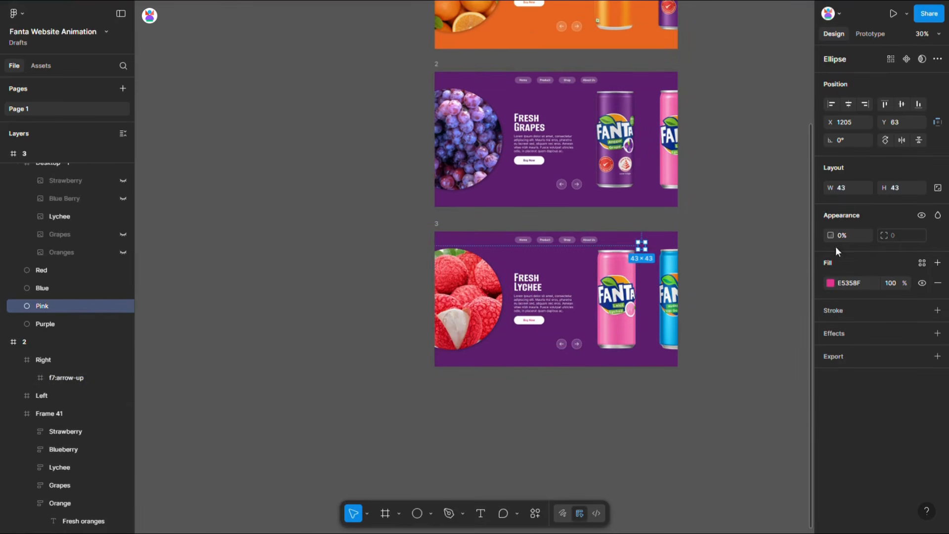
pyautogui.press('Return')
pyautogui.moveTo(642, 250); pyautogui.dragTo(568, 490)
pyautogui.click(373, 225)
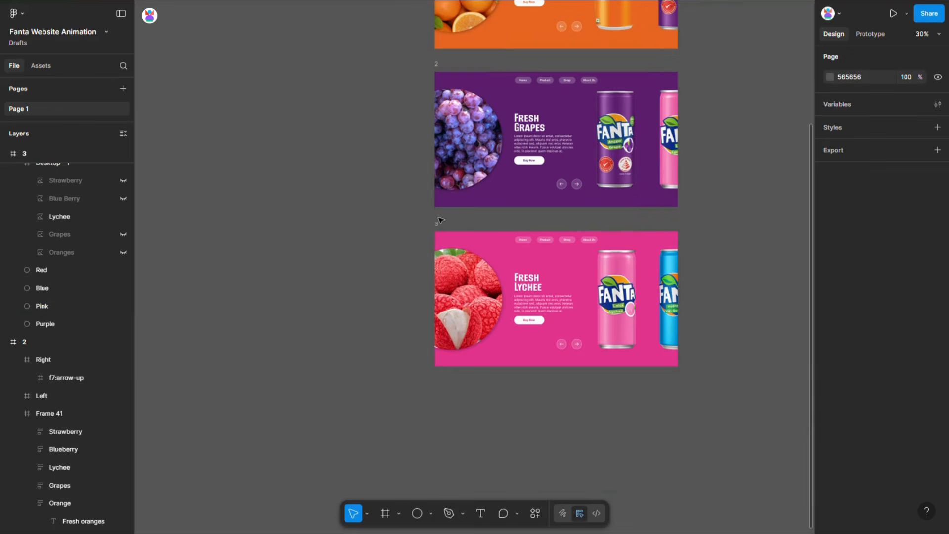
# Step: Duplicate frame 3 below itself and, in the copy's fruit circle, hide the Lychee image and show Blue Berry
pyautogui.moveTo(442, 228); pyautogui.dragTo(452, 378)
pyautogui.scroll(-3, 452, 369)
pyautogui.scroll(2, 458, 315)
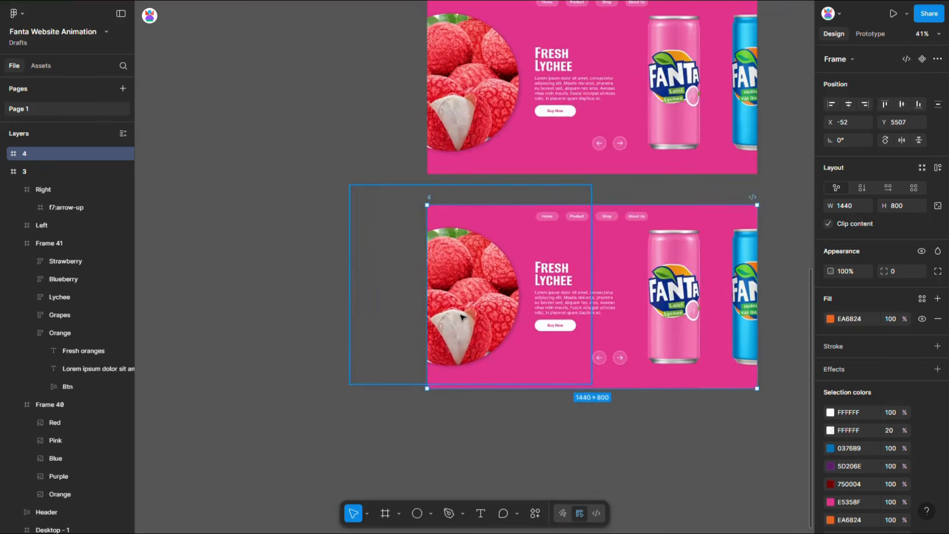
pyautogui.keyDown('ctrl'); pyautogui.click(459, 314); pyautogui.keyUp('ctrl')
pyautogui.click(123, 347)
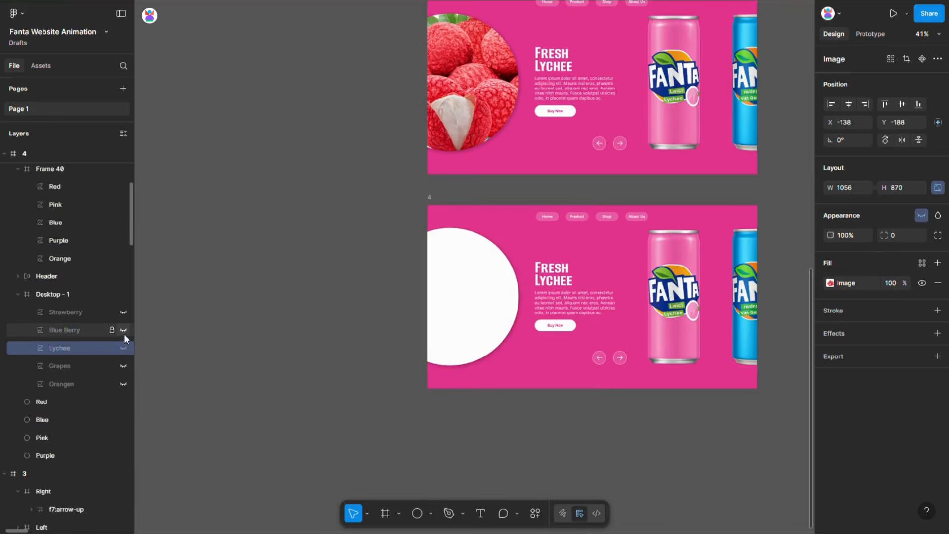
pyautogui.click(123, 330)
# Step: Shift all flavour text blocks in frame 4 upward until the Fresh Blueberry text takes the place of Fresh Lychee
pyautogui.click(559, 292)
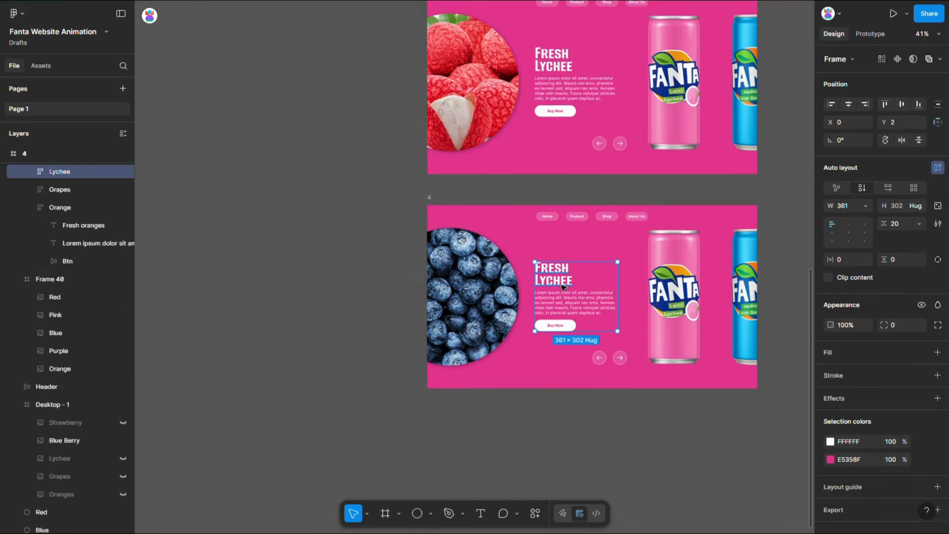
pyautogui.hotkey('ctrl', 'a')
pyautogui.hotkey('shift', 'Up')
pyautogui.hotkey('shift', 'Up')
pyautogui.hotkey('shift', 'Up')
pyautogui.hotkey('shift', 'Up')
pyautogui.hotkey('shift', 'Up')
pyautogui.hotkey('shift', 'Up')
pyautogui.hotkey('shift', 'Up')
pyautogui.hotkey('shift', 'Up')
pyautogui.hotkey('shift', 'Up')
pyautogui.hotkey('shift', 'Up')
pyautogui.hotkey('shift', 'Up')
pyautogui.hotkey('shift', 'Up')
pyautogui.hotkey('shift', 'Up')
pyautogui.hotkey('shift', 'Up')
pyautogui.hotkey('shift', 'Up')
pyautogui.hotkey('shift', 'Up')
pyautogui.hotkey('shift', 'Up')
pyautogui.hotkey('shift', 'Up')
pyautogui.hotkey('shift', 'Up')
pyautogui.hotkey('shift', 'Up')
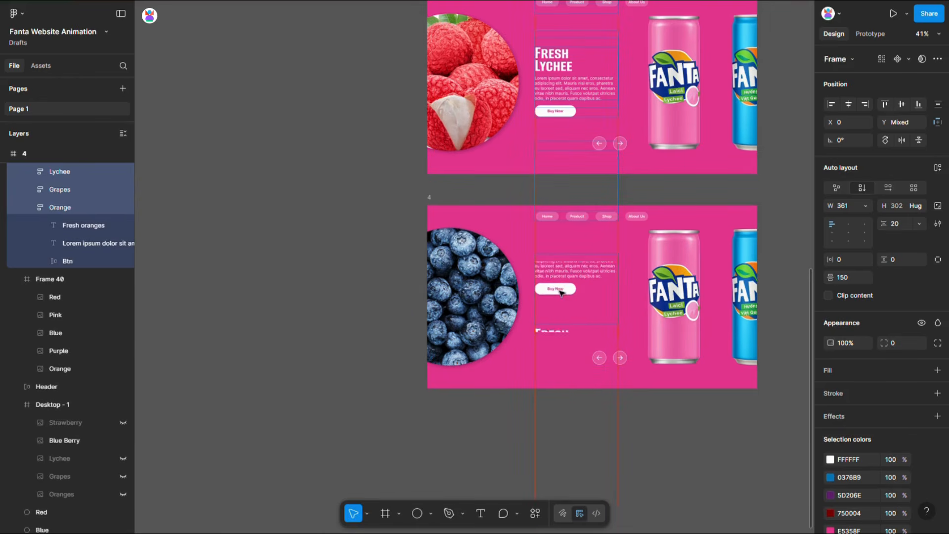
pyautogui.hotkey('shift', 'Up')
pyautogui.hotkey('shift', 'Up')
pyautogui.hotkey('shift', 'Up')
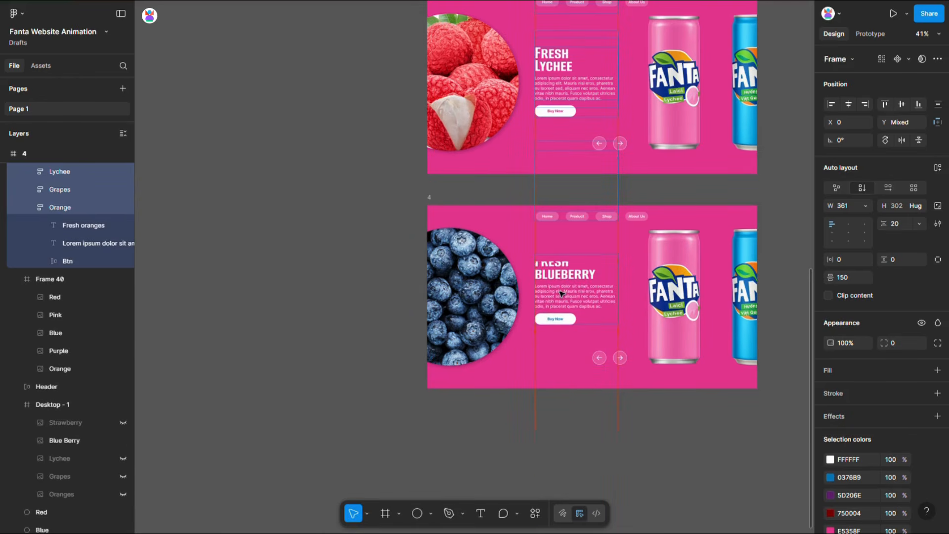
pyautogui.hotkey('shift', 'Down')
pyautogui.hotkey('shift', 'Down')
pyautogui.hotkey('shift', 'Down')
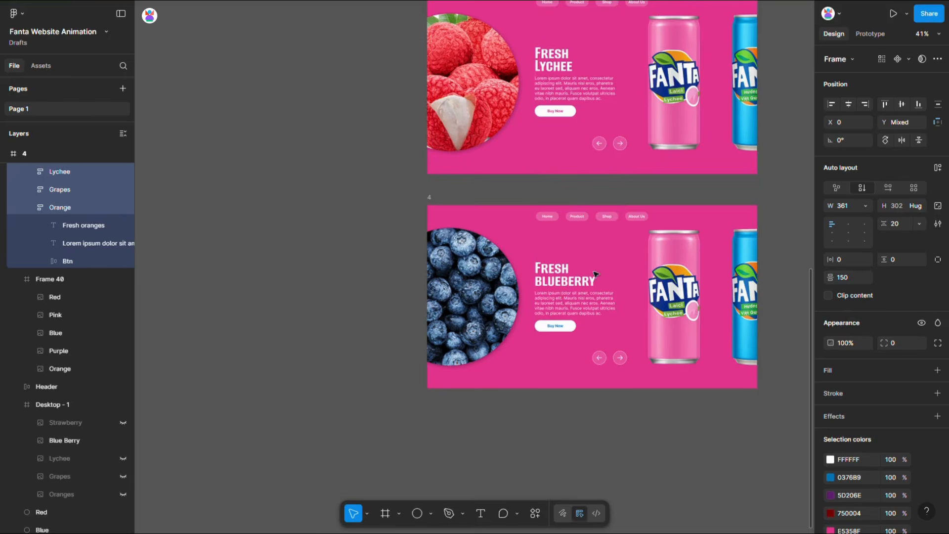
pyautogui.scroll(5, 597, 275)
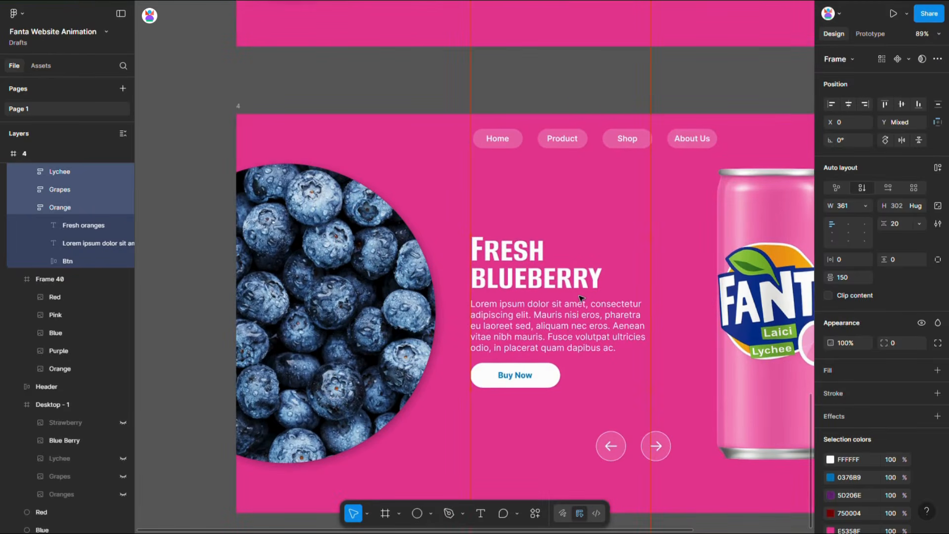
pyautogui.scroll(-6, 582, 297)
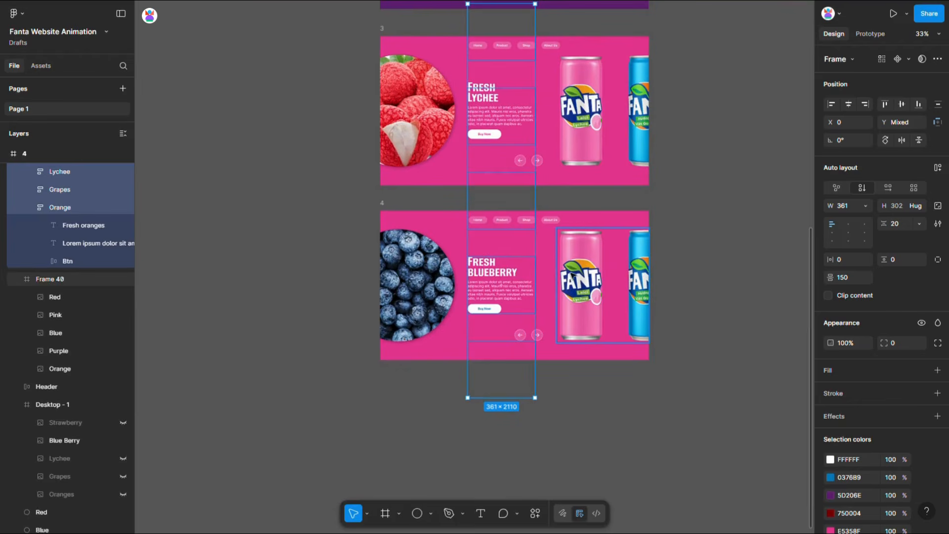
# Step: Shift all five cans in frame 4 to the left until the blue blueberry can takes the pink can's place
pyautogui.keyDown('ctrl'); pyautogui.click(582, 276); pyautogui.keyUp('ctrl')
pyautogui.hotkey('ctrl', 'a')
pyautogui.hotkey('shift', 'Left')
pyautogui.hotkey('shift', 'Left')
pyautogui.hotkey('shift', 'Left')
pyautogui.hotkey('shift', 'Left')
pyautogui.hotkey('shift', 'Left')
pyautogui.hotkey('shift', 'Left')
pyautogui.hotkey('shift', 'Left')
pyautogui.hotkey('shift', 'Left')
pyautogui.hotkey('shift', 'Left')
pyautogui.hotkey('shift', 'Left')
pyautogui.hotkey('shift', 'Left')
pyautogui.hotkey('shift', 'Left')
pyautogui.hotkey('shift', 'Left')
pyautogui.hotkey('shift', 'Left')
pyautogui.hotkey('shift', 'Left')
pyautogui.hotkey('shift', 'Left')
pyautogui.hotkey('shift', 'Left')
pyautogui.hotkey('shift', 'Left')
pyautogui.hotkey('shift', 'Left')
pyautogui.hotkey('shift', 'Left')
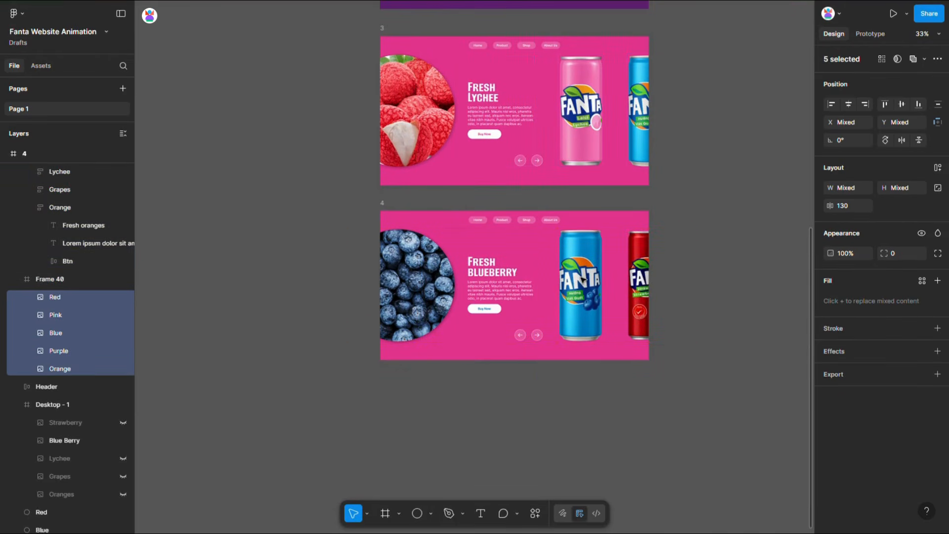
# Step: Make frame 4's Blue circle fully opaque and enlarge it from its centre to about 3137 px, covering the whole background
pyautogui.scroll(-2, 611, 279)
pyautogui.click(619, 356)
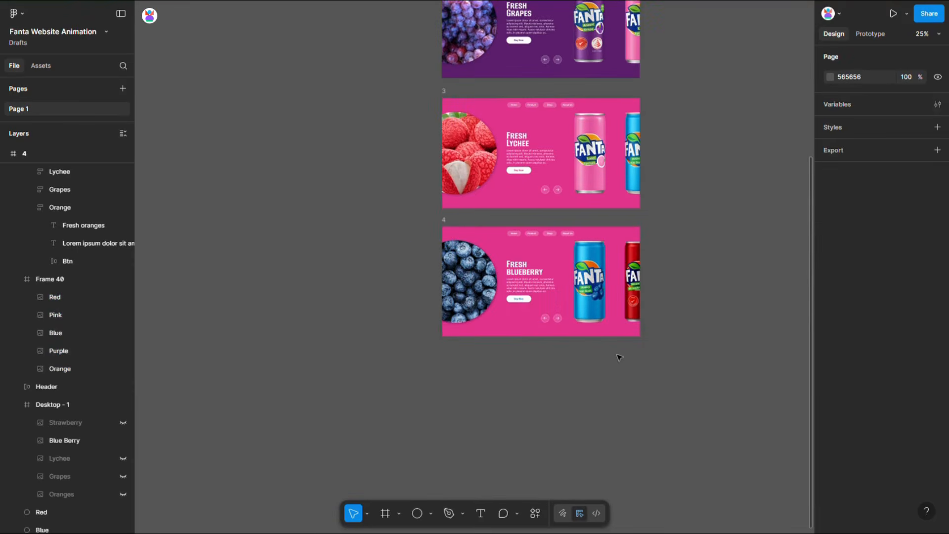
pyautogui.click(579, 333)
pyautogui.click(55, 330)
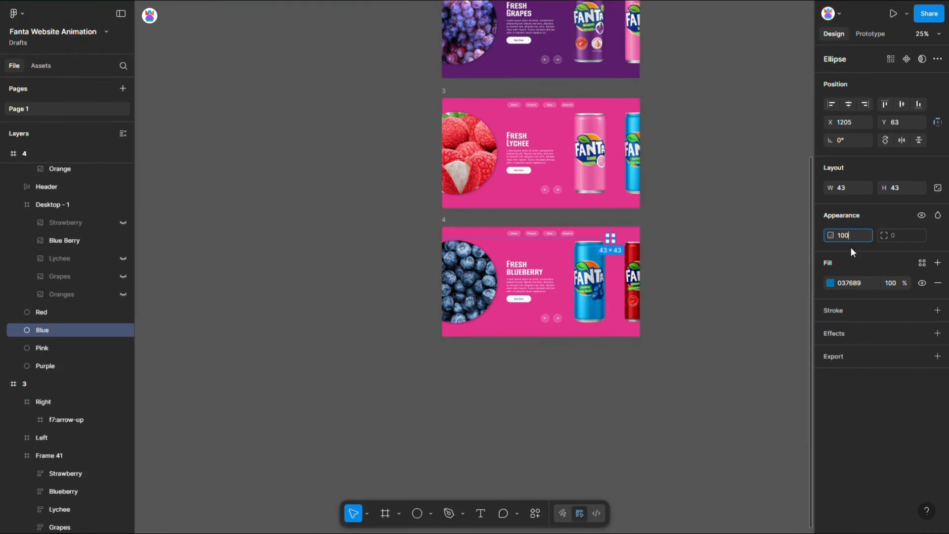
pyautogui.press('Return')
pyautogui.moveTo(610, 241); pyautogui.dragTo(555, 457)
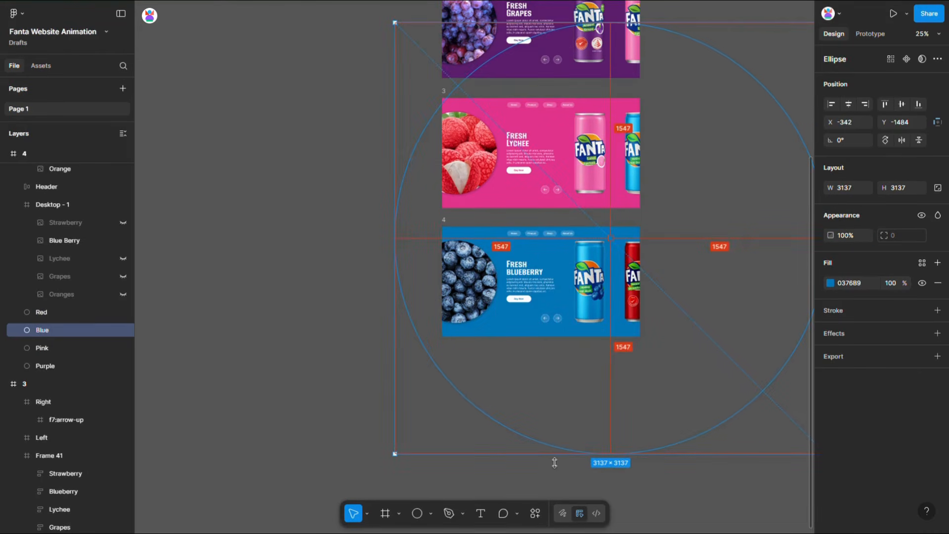
pyautogui.click(343, 338)
# Step: Shrink frame 4's Blue circle from its centre to about 2877 px while it still covers the background
pyautogui.scroll(3, 416, 318)
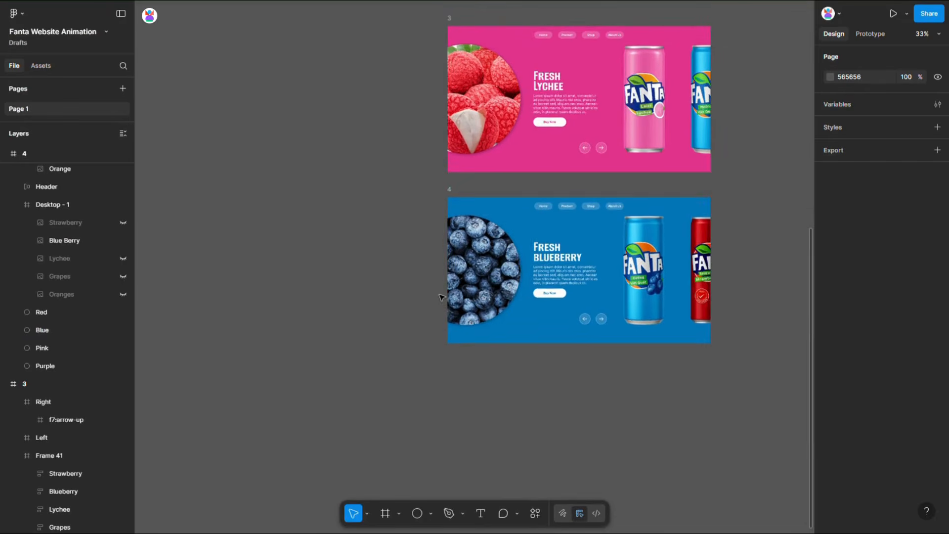
pyautogui.click(455, 196)
pyautogui.click(542, 233)
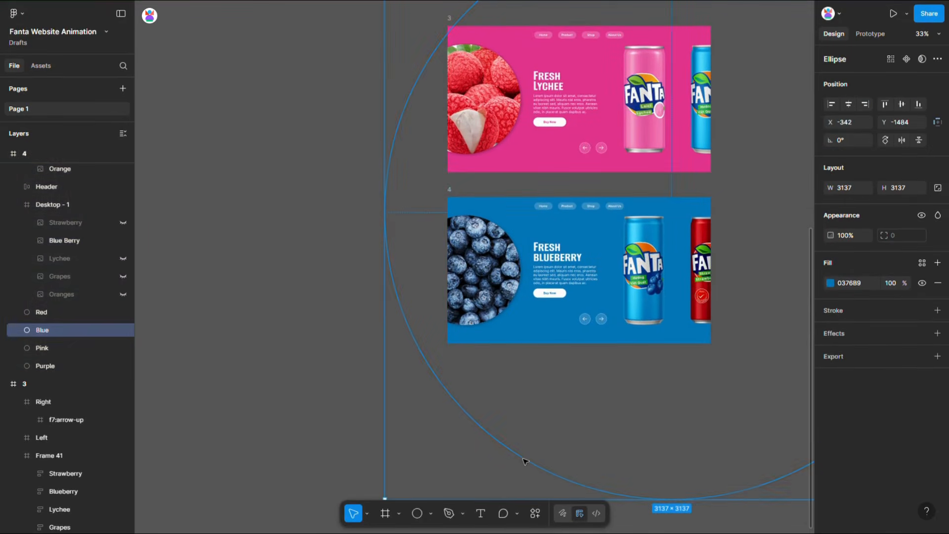
pyautogui.moveTo(684, 511); pyautogui.dragTo(691, 483)
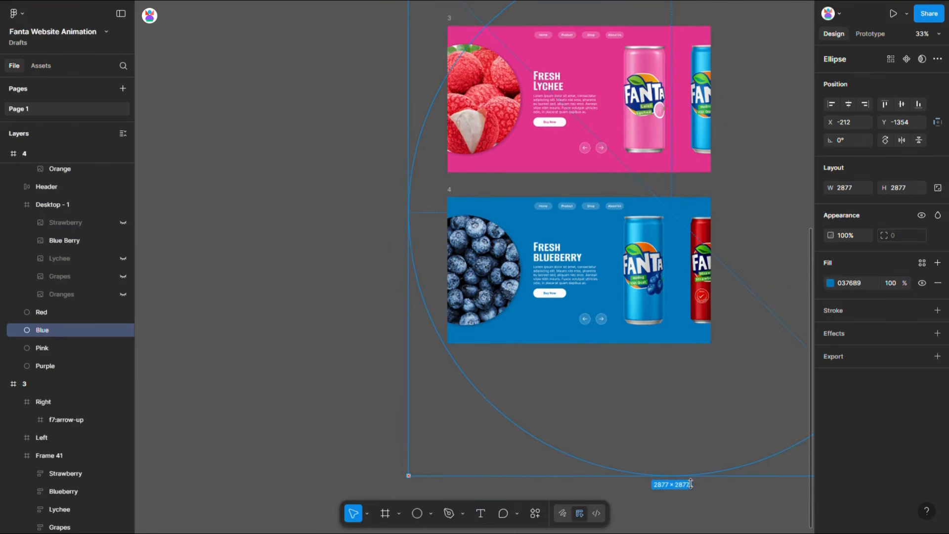
pyautogui.click(393, 294)
# Step: Duplicate frame 4 below itself and, in the copy's fruit circle, hide the Blue Berry image and show Strawberry
pyautogui.moveTo(459, 199); pyautogui.dragTo(459, 365)
pyautogui.scroll(-2, 462, 346)
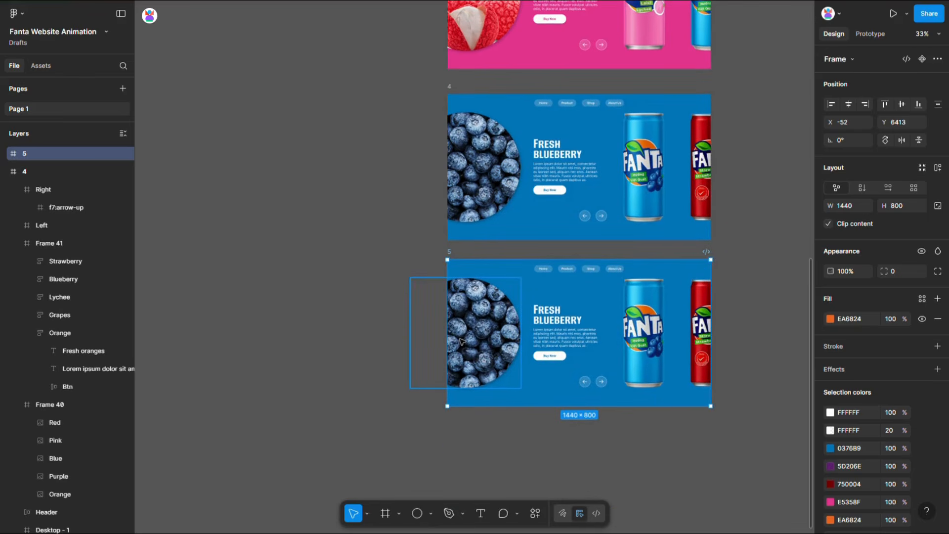
pyautogui.click(465, 339)
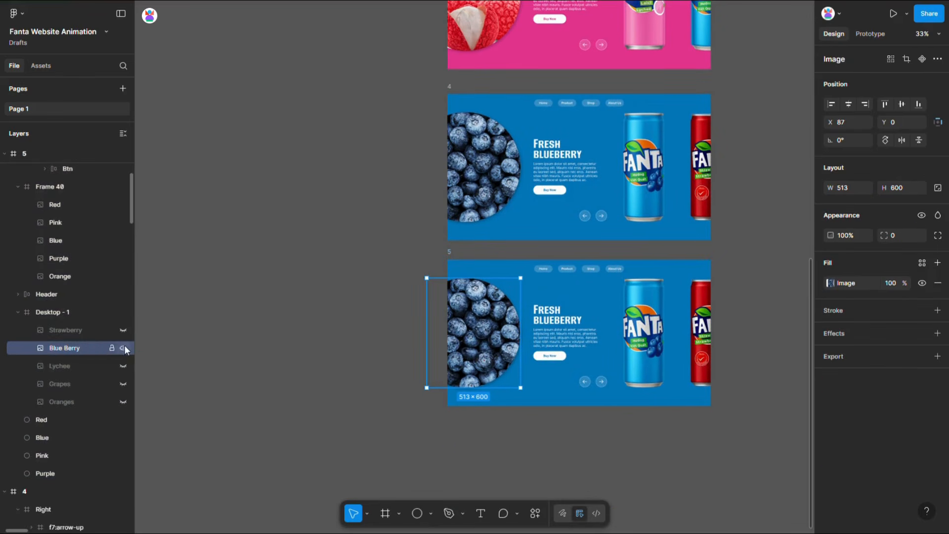
pyautogui.click(123, 348)
pyautogui.click(122, 330)
# Step: Shift all five cans in frame 5 to the left until the red strawberry can takes the blue can's place
pyautogui.click(644, 324)
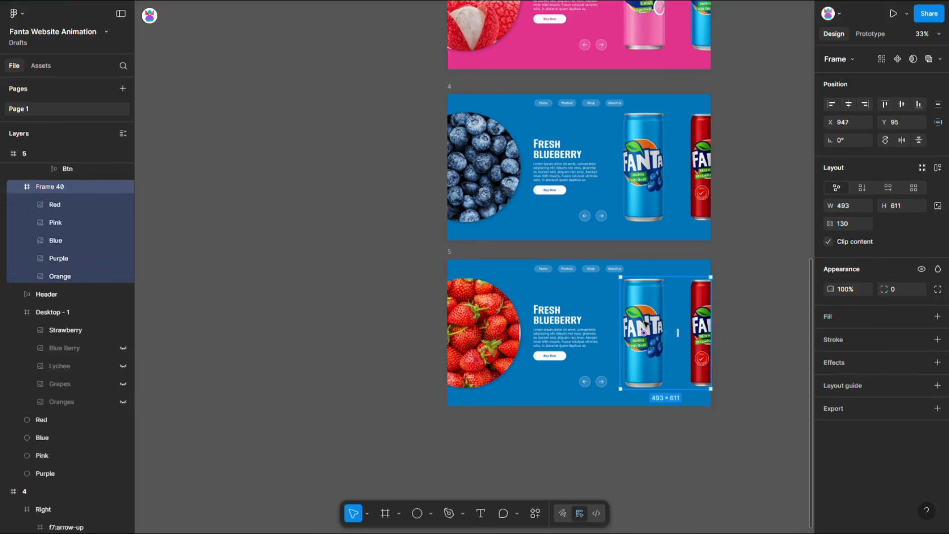
pyautogui.doubleClick(647, 325)
pyautogui.hotkey('ctrl', 'a')
pyautogui.moveTo(661, 327); pyautogui.dragTo(657, 328)
pyautogui.hotkey('shift', 'Left')
pyautogui.hotkey('shift', 'Left')
pyautogui.hotkey('shift', 'Left')
pyautogui.hotkey('shift', 'Left')
pyautogui.hotkey('shift', 'Left')
pyautogui.hotkey('shift', 'Left')
pyautogui.hotkey('shift', 'Left')
pyautogui.hotkey('shift', 'Left')
pyautogui.hotkey('shift', 'Left')
pyautogui.hotkey('shift', 'Left')
pyautogui.hotkey('shift', 'Left')
pyautogui.hotkey('shift', 'Left')
pyautogui.hotkey('shift', 'Left')
pyautogui.hotkey('shift', 'Left')
pyautogui.hotkey('shift', 'Left')
pyautogui.hotkey('shift', 'Left')
pyautogui.hotkey('shift', 'Left')
pyautogui.hotkey('shift', 'Left')
pyautogui.hotkey('shift', 'Left')
pyautogui.hotkey('shift', 'Left')
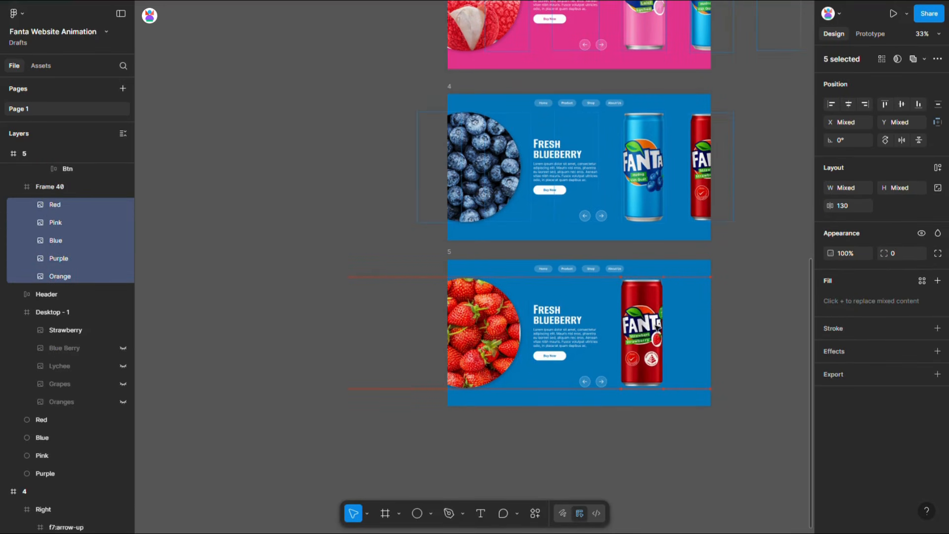
# Step: Shift all flavour text blocks in frame 5 upward until the Fresh Strawberry text takes the place of Fresh Blueberry
pyautogui.doubleClick(555, 336)
pyautogui.hotkey('ctrl', 'a')
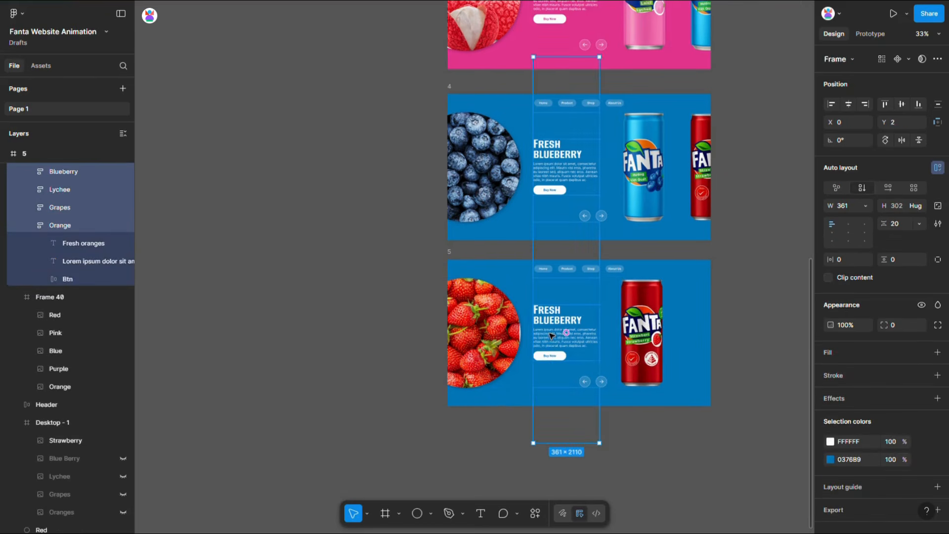
pyautogui.hotkey('shift', 'Up')
pyautogui.hotkey('shift', 'Up')
pyautogui.hotkey('shift', 'Up')
pyautogui.hotkey('shift', 'Up')
pyautogui.hotkey('shift', 'Up')
pyautogui.hotkey('shift', 'Up')
pyautogui.hotkey('shift', 'Up')
pyautogui.hotkey('shift', 'Up')
pyautogui.hotkey('shift', 'Up')
pyautogui.hotkey('shift', 'Up')
pyautogui.hotkey('shift', 'Up')
pyautogui.hotkey('shift', 'Up')
pyautogui.hotkey('shift', 'Up')
pyautogui.hotkey('shift', 'Up')
pyautogui.hotkey('shift', 'Up')
pyautogui.hotkey('shift', 'Up')
pyautogui.hotkey('shift', 'Up')
pyautogui.hotkey('shift', 'Up')
pyautogui.hotkey('shift', 'Up')
pyautogui.hotkey('shift', 'Up')
pyautogui.hotkey('shift', 'Up')
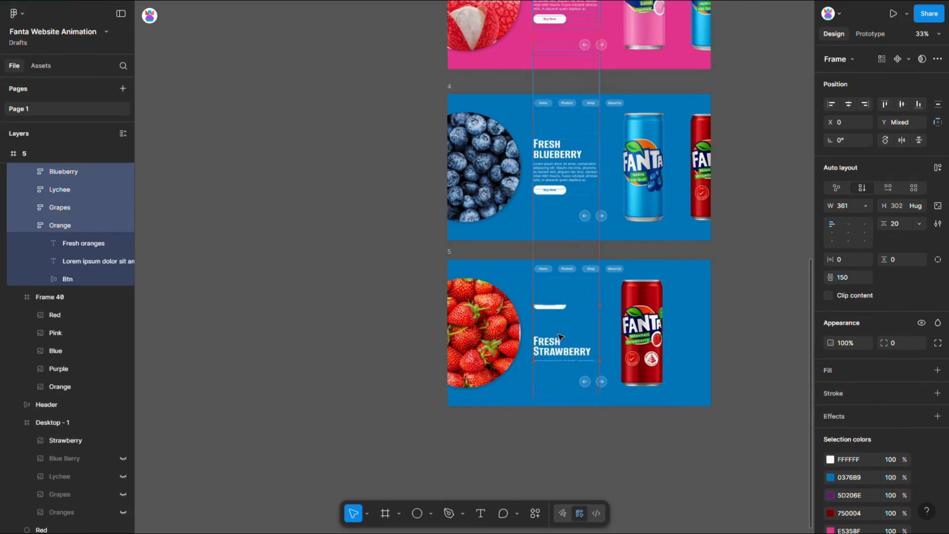
pyautogui.scroll(6, 560, 337)
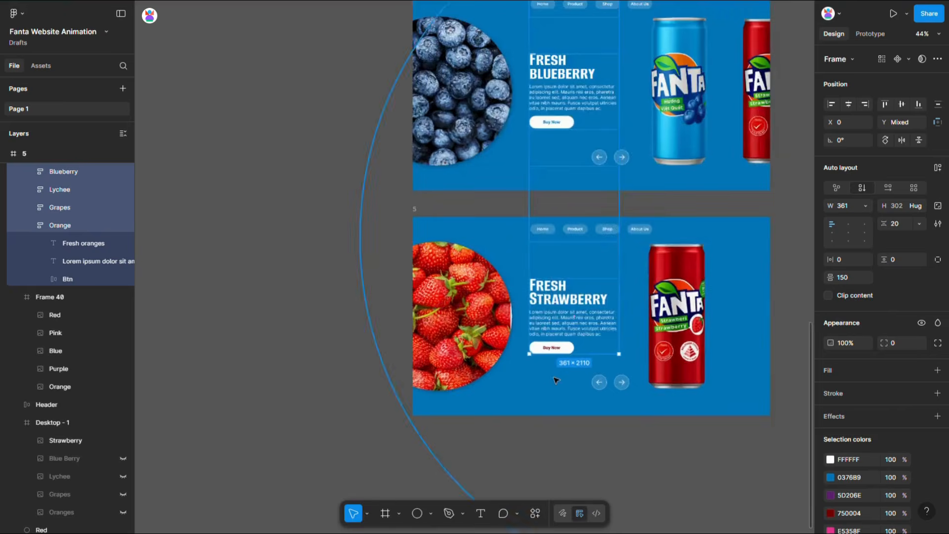
pyautogui.scroll(-6, 564, 360)
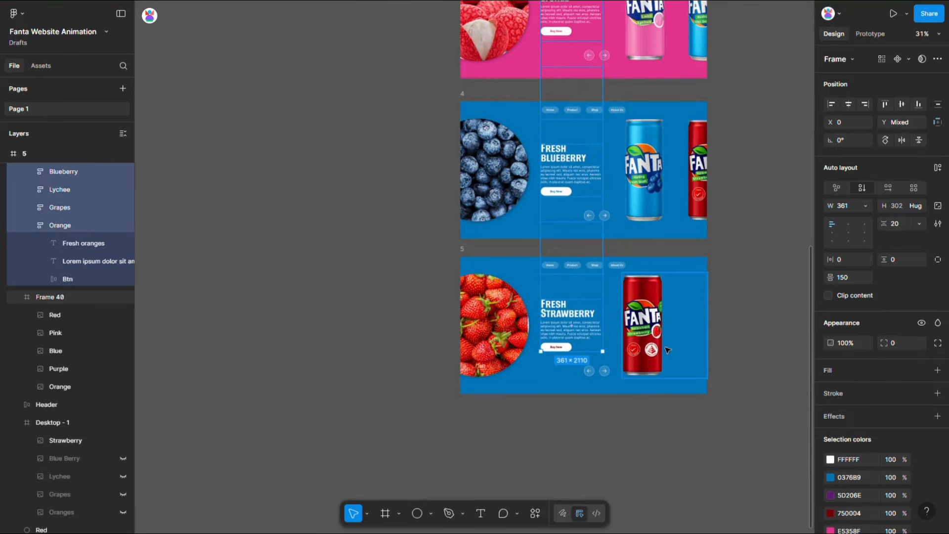
# Step: Make frame 5's Red circle fully opaque and enlarge it from its centre to about 2877 px, filling the background
pyautogui.scroll(-1, 61, 450)
pyautogui.scroll(-5, 60, 425)
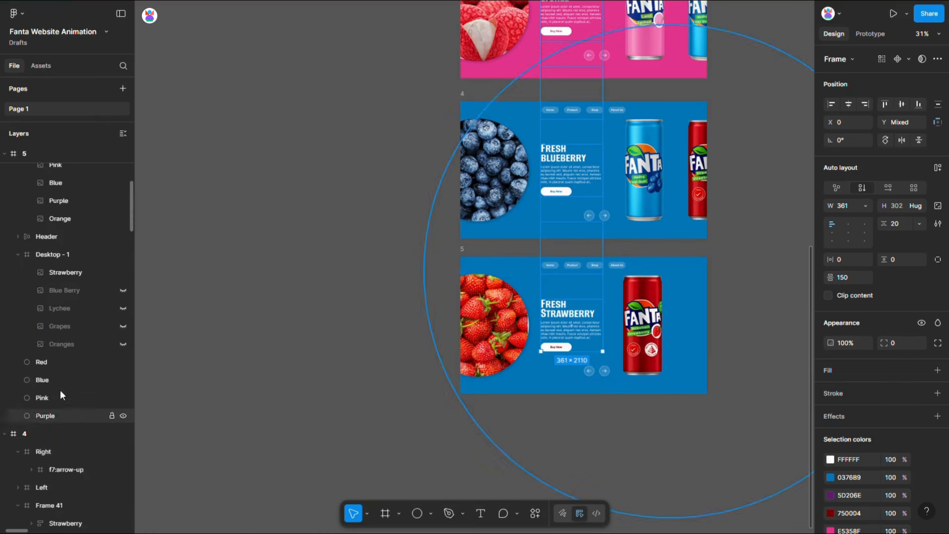
pyautogui.click(56, 362)
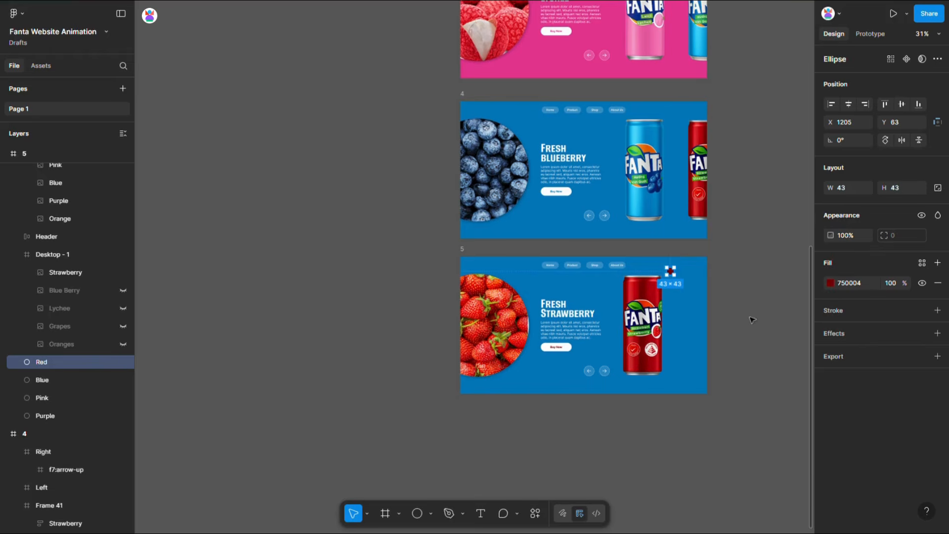
pyautogui.press('alt')
pyautogui.moveTo(681, 286); pyautogui.dragTo(633, 528)
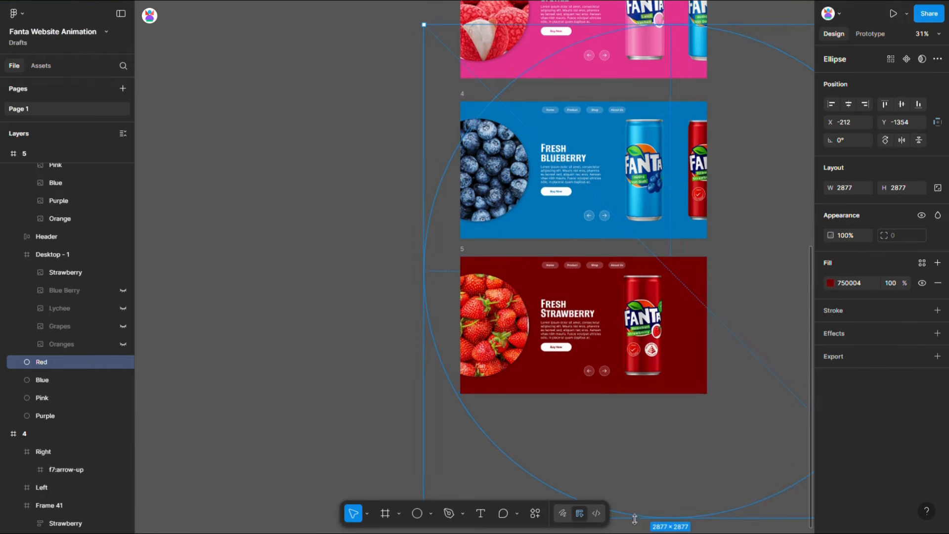
# Step: Switch to prototyping and link frame 1's right-arrow button to frame 2 with an on-click navigation
pyautogui.scroll(12, 773, 298)
pyautogui.click(764, 284)
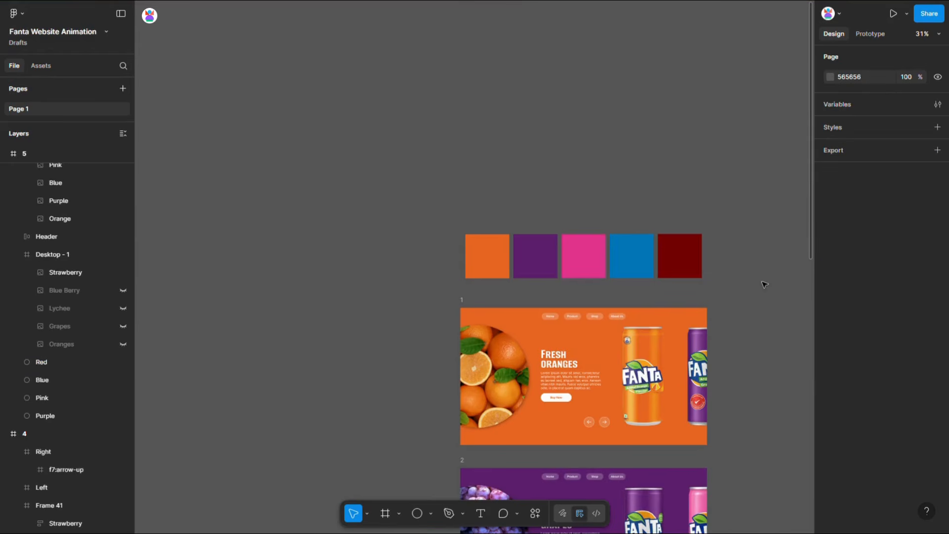
pyautogui.click(870, 34)
pyautogui.scroll(-5, 737, 293)
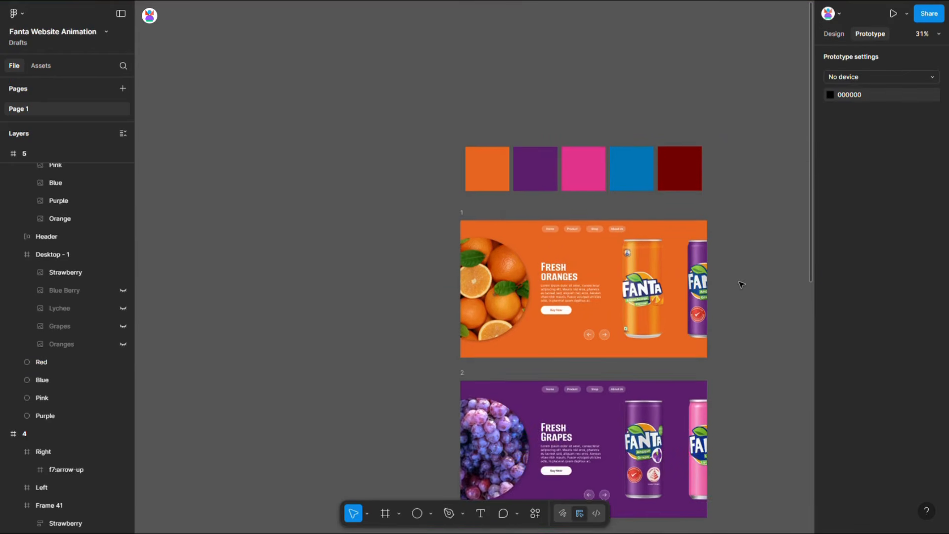
pyautogui.click(610, 185)
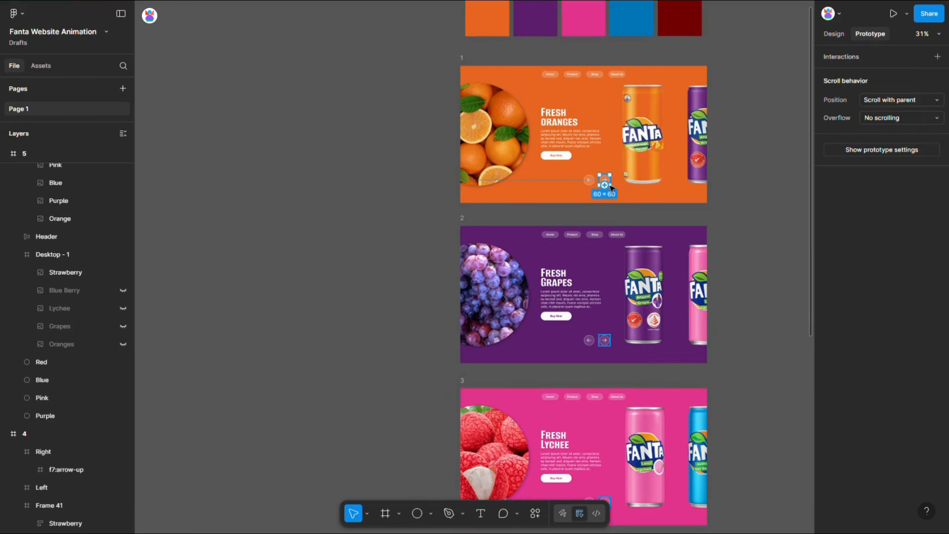
pyautogui.moveTo(596, 273); pyautogui.dragTo(592, 276)
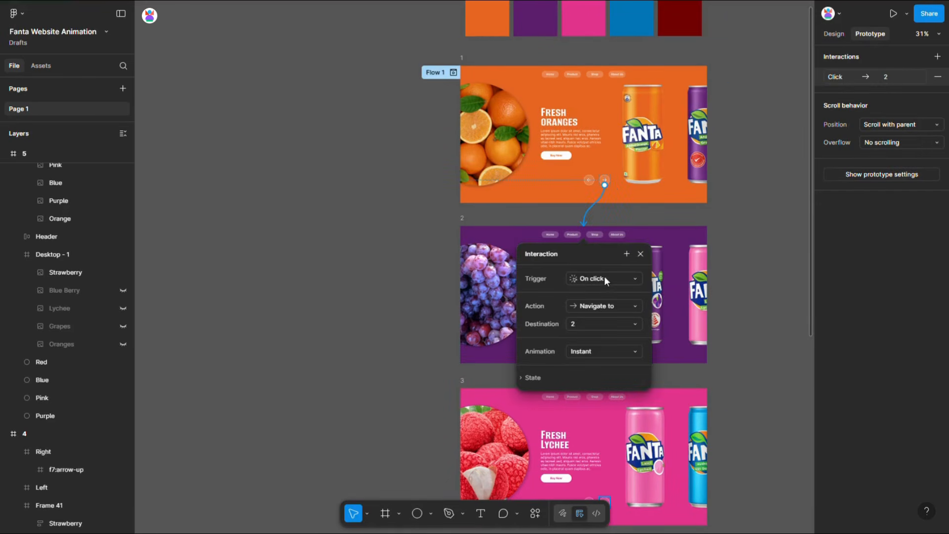
# Step: Set the frame 1 to 2 interaction to Smart animate with an Ease in and out curve and 600 ms duration
pyautogui.click(590, 350)
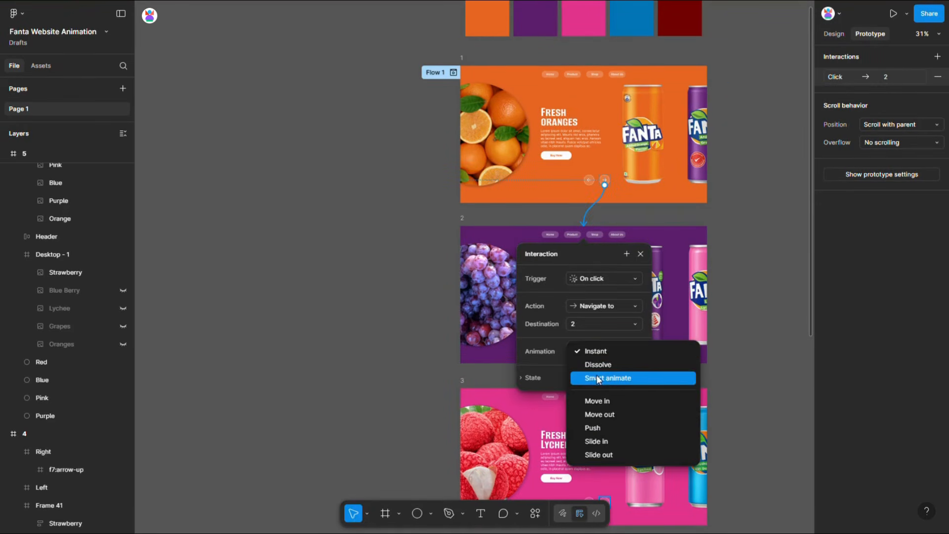
pyautogui.click(598, 377)
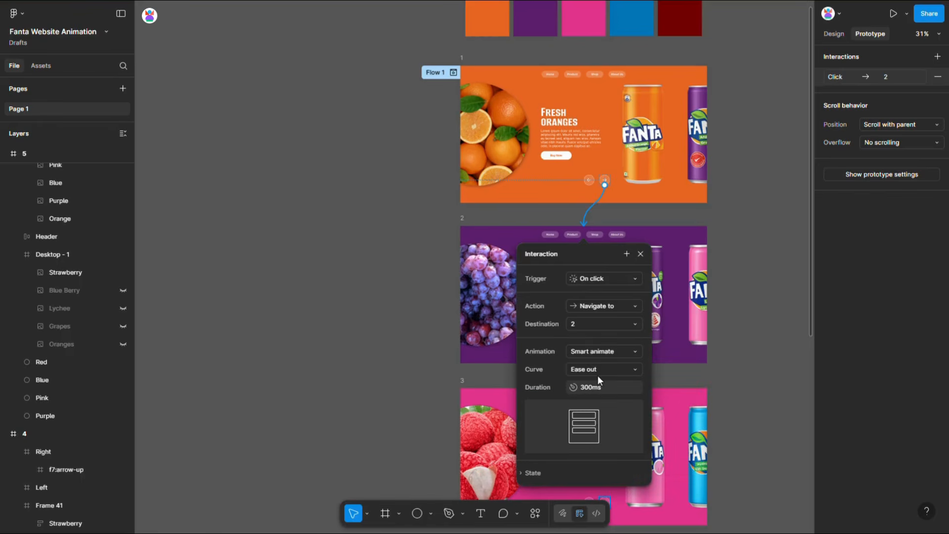
pyautogui.click(596, 369)
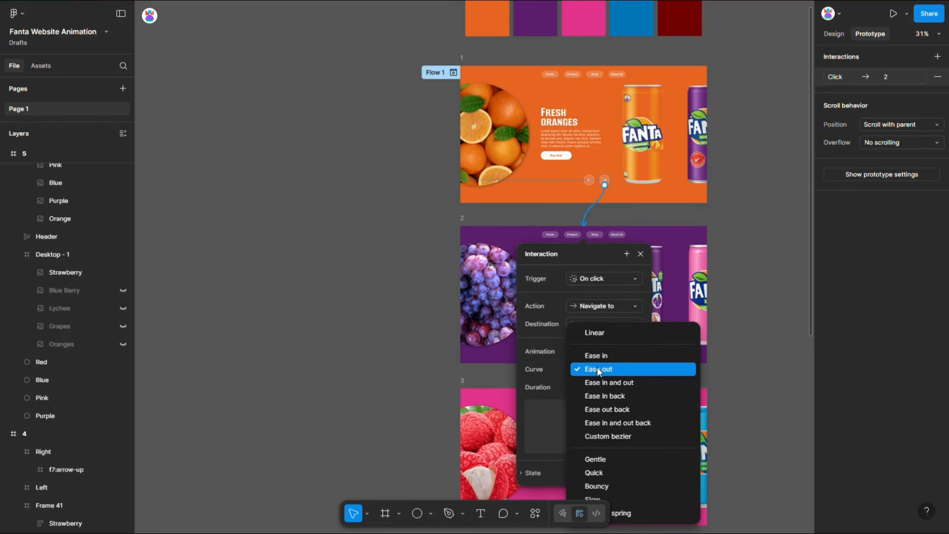
pyautogui.click(601, 382)
pyautogui.click(601, 387)
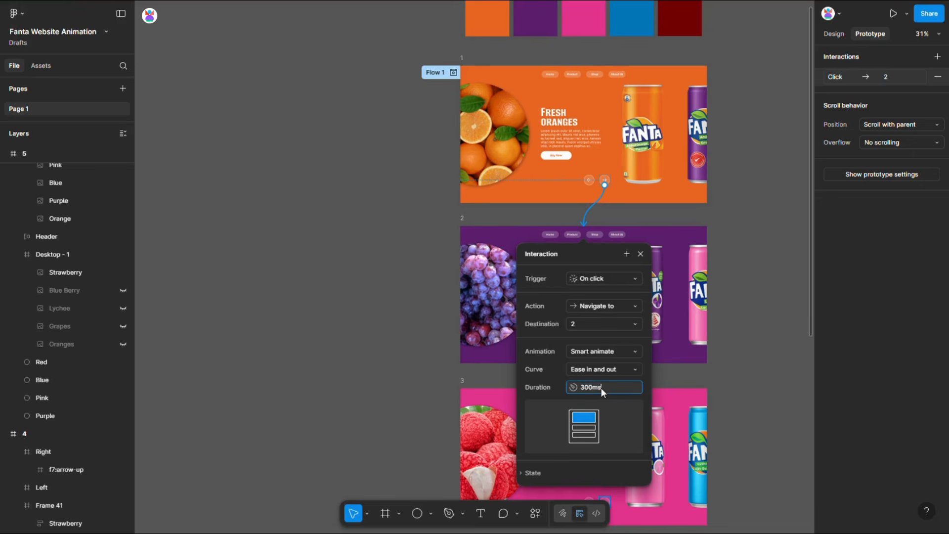
pyautogui.write('600')
pyautogui.press('Return')
pyautogui.click(770, 314)
# Step: Link frame 2's right-arrow button to frame 3, and frame 3's right-arrow button to frame 4
pyautogui.scroll(-3, 692, 282)
pyautogui.click(604, 230)
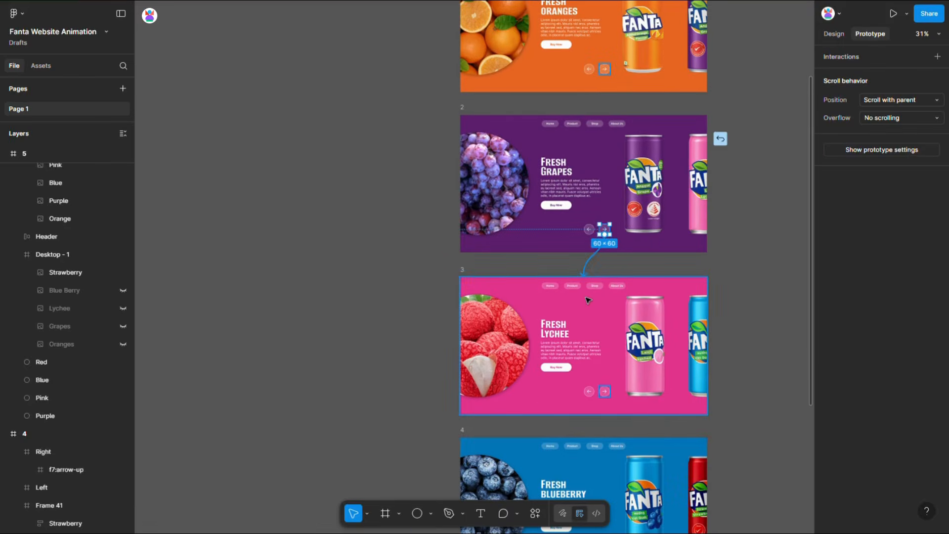
pyautogui.moveTo(588, 300); pyautogui.dragTo(588, 302)
pyautogui.scroll(-4, 590, 304)
pyautogui.click(657, 266)
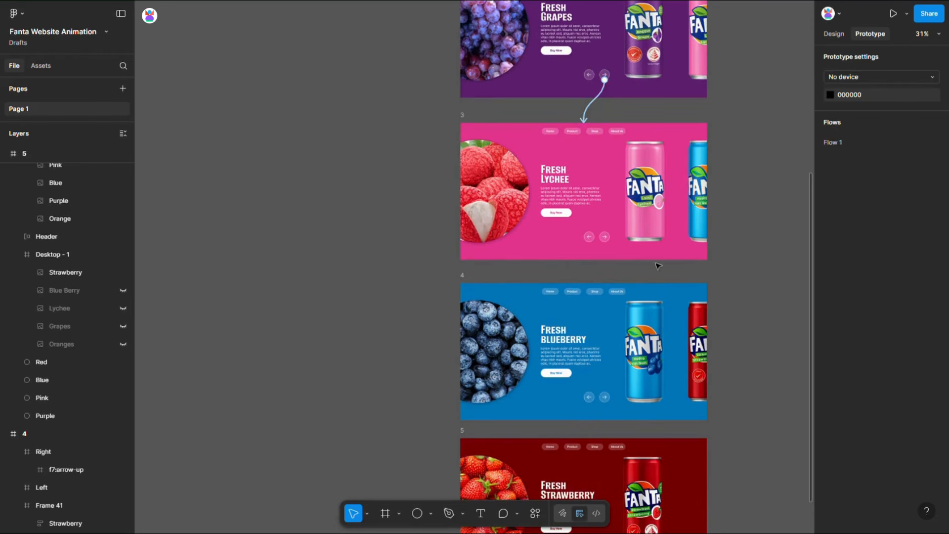
pyautogui.moveTo(605, 242); pyautogui.dragTo(596, 305)
pyautogui.scroll(-4, 728, 332)
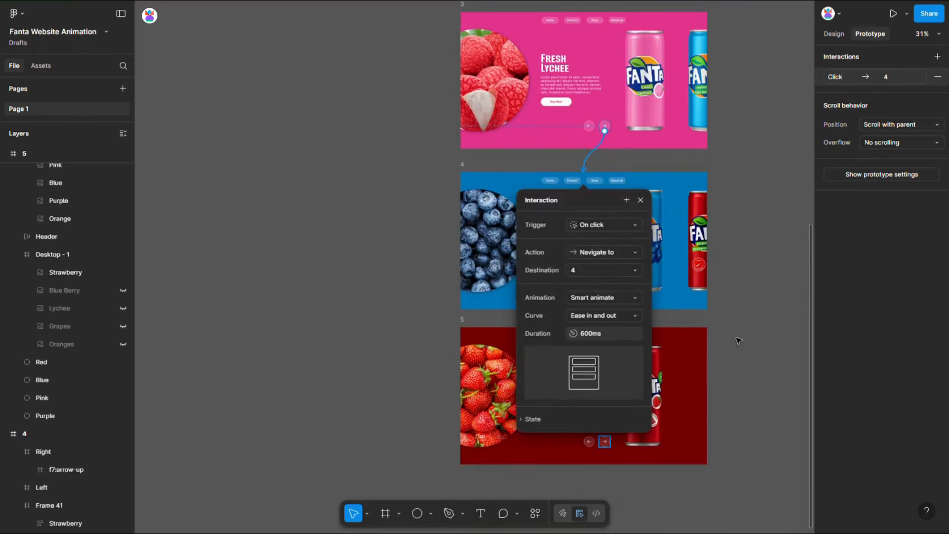
# Step: Link frame 4's right-arrow button to frame 5 with an on-click navigation
pyautogui.click(759, 326)
pyautogui.click(604, 242)
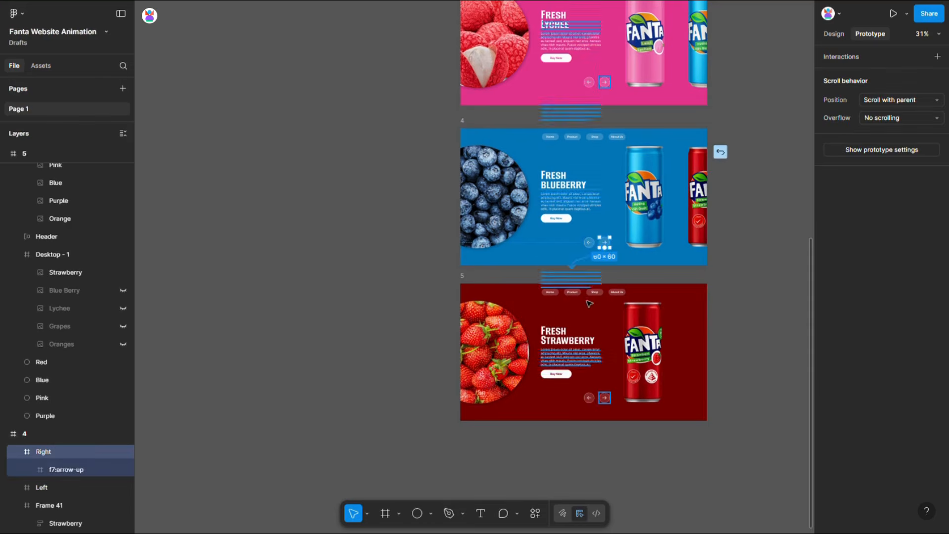
pyautogui.moveTo(604, 247); pyautogui.dragTo(599, 312)
pyautogui.click(730, 311)
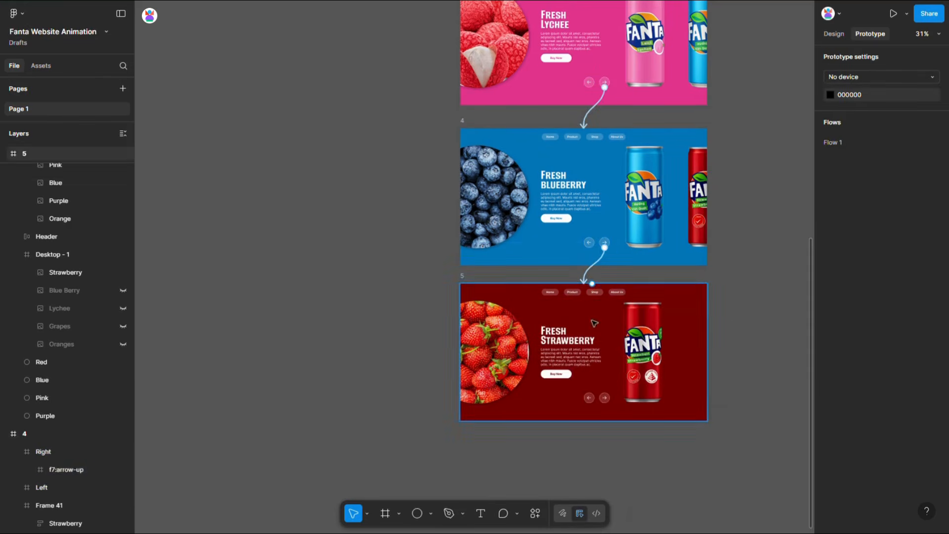
# Step: Link frame 5's left-arrow button back to frame 4, and frame 4's left-arrow button back to frame 3
pyautogui.click(593, 399)
pyautogui.moveTo(593, 399); pyautogui.dragTo(583, 247)
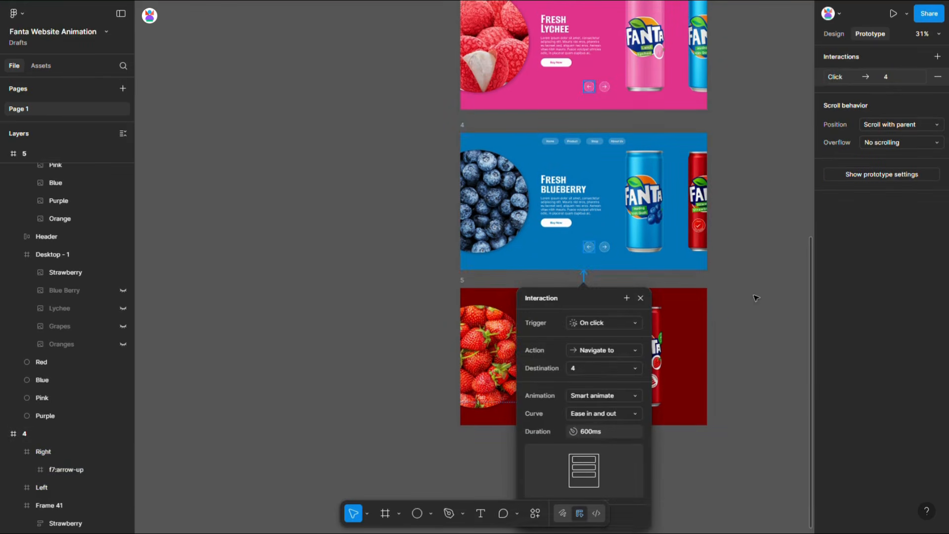
pyautogui.scroll(1, 757, 298)
pyautogui.click(758, 298)
pyautogui.click(588, 302)
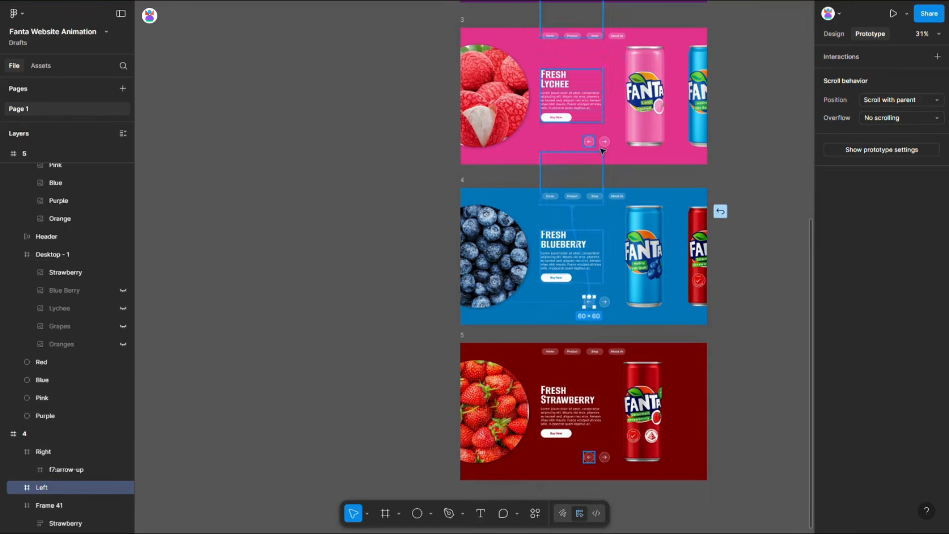
pyautogui.moveTo(602, 151); pyautogui.dragTo(603, 148)
pyautogui.scroll(1, 752, 208)
pyautogui.click(740, 216)
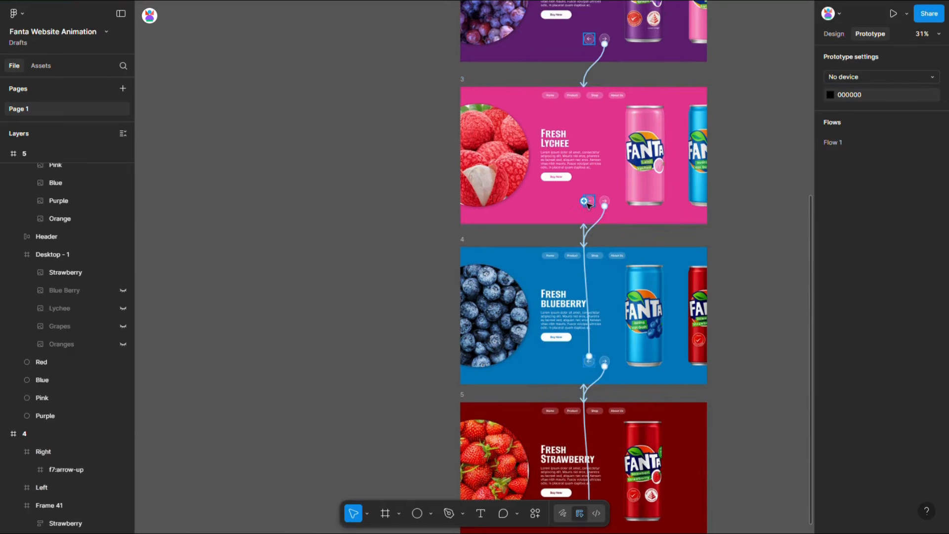
# Step: Link frame 3's left-arrow button back to frame 2, and frame 2's left-arrow button back to frame 1
pyautogui.moveTo(587, 203); pyautogui.dragTo(611, 54)
pyautogui.scroll(1, 764, 213)
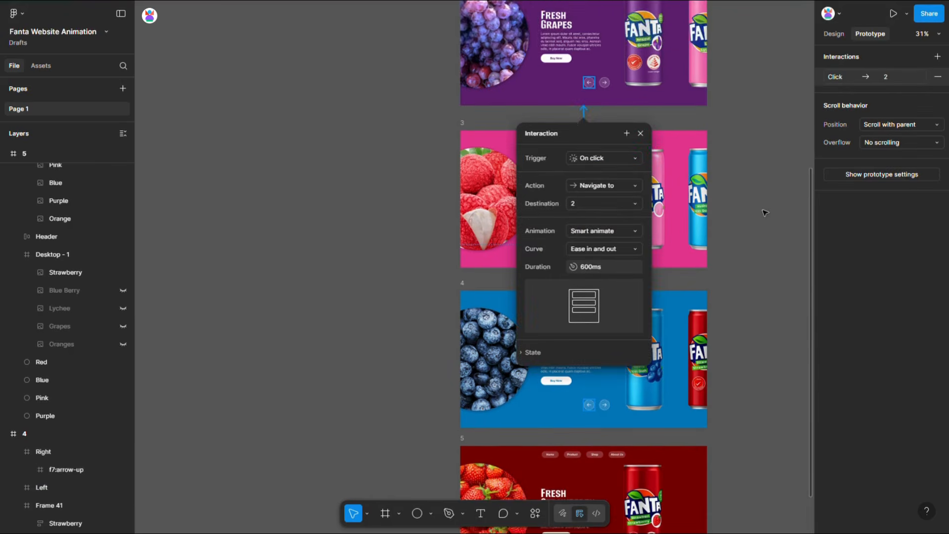
pyautogui.scroll(2, 765, 213)
pyautogui.click(767, 217)
pyautogui.moveTo(589, 240); pyautogui.dragTo(588, 44)
pyautogui.scroll(3, 750, 222)
pyautogui.click(750, 225)
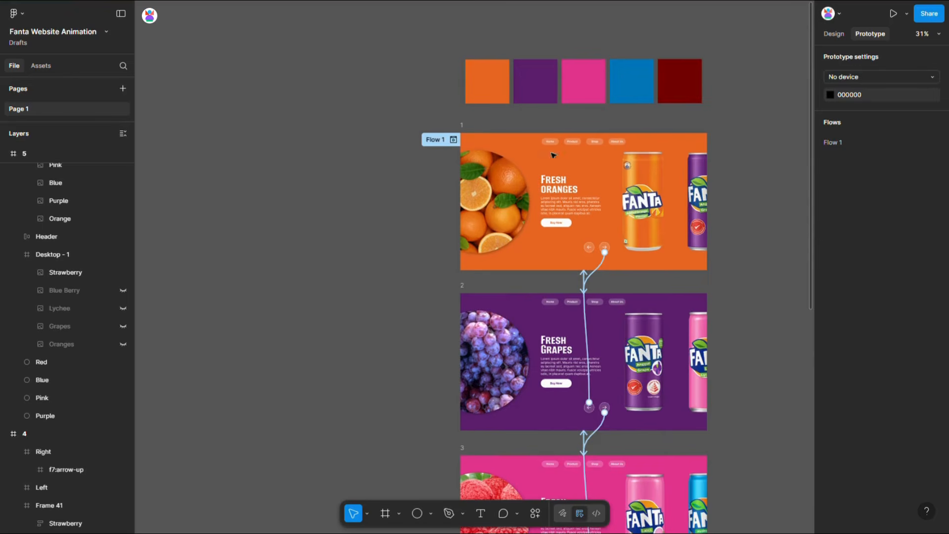
# Step: Present the prototype from frame 1 and advance through the flavour screens to Fresh Strawberry using the on-page right arrow
pyautogui.click(464, 128)
pyautogui.click(893, 14)
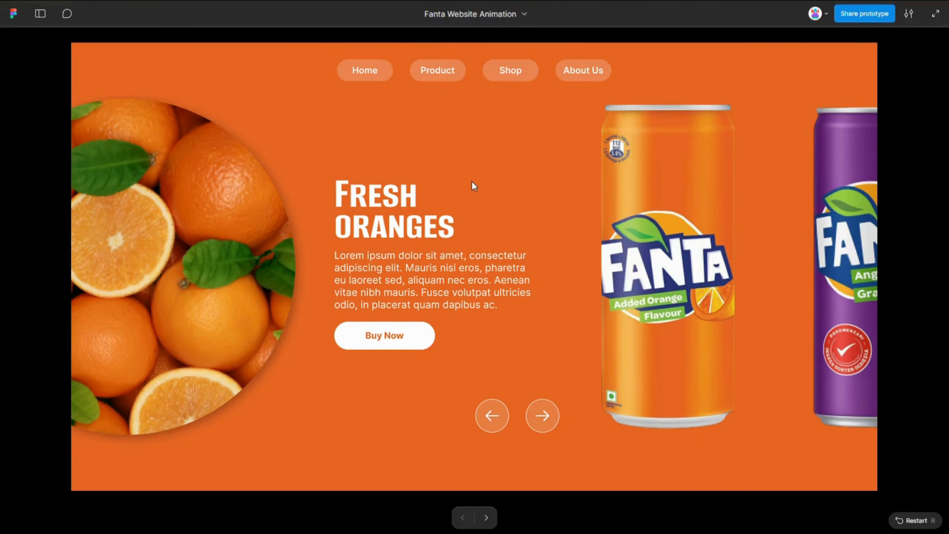
pyautogui.click(549, 424)
pyautogui.click(549, 424)
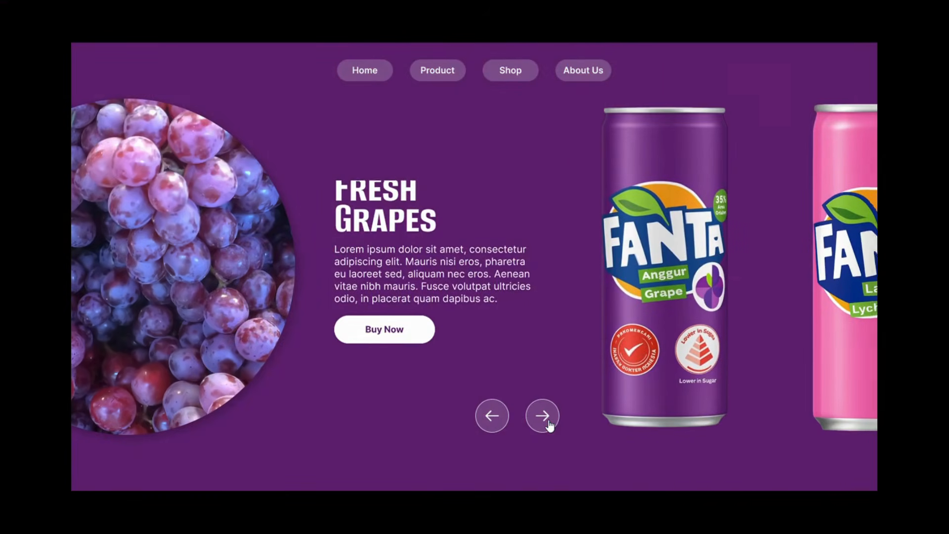
pyautogui.click(548, 424)
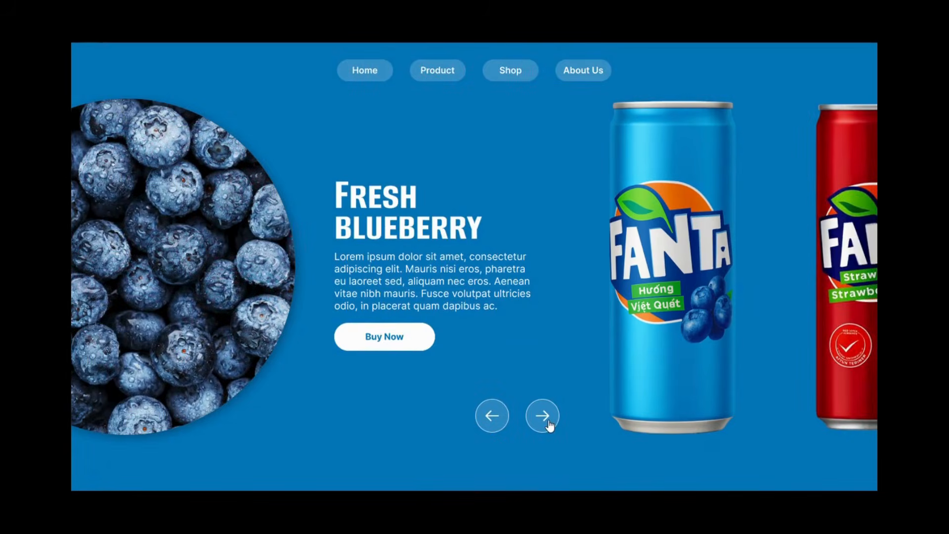
pyautogui.click(545, 420)
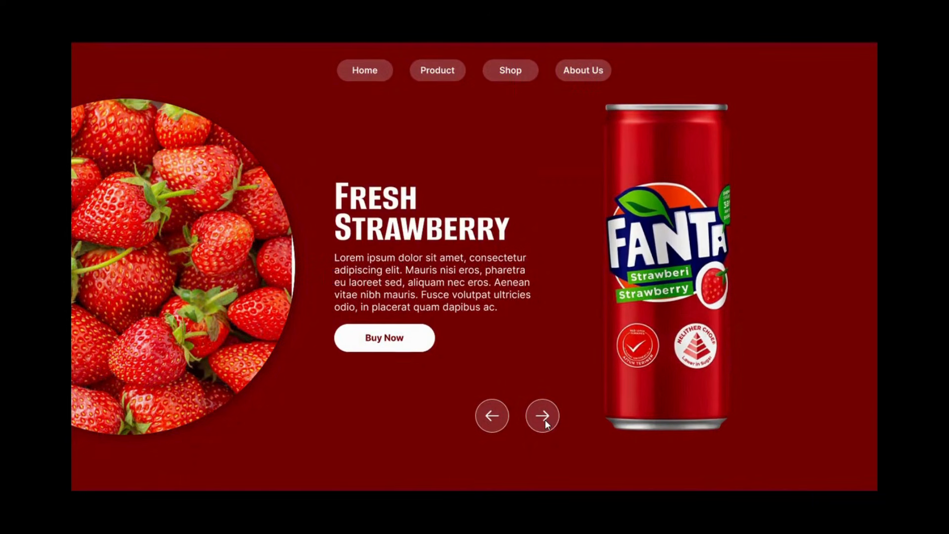
# Step: Go back through the flavour screens from Fresh Strawberry to Fresh Oranges using the on-page left arrow
pyautogui.click(496, 424)
pyautogui.click(496, 424)
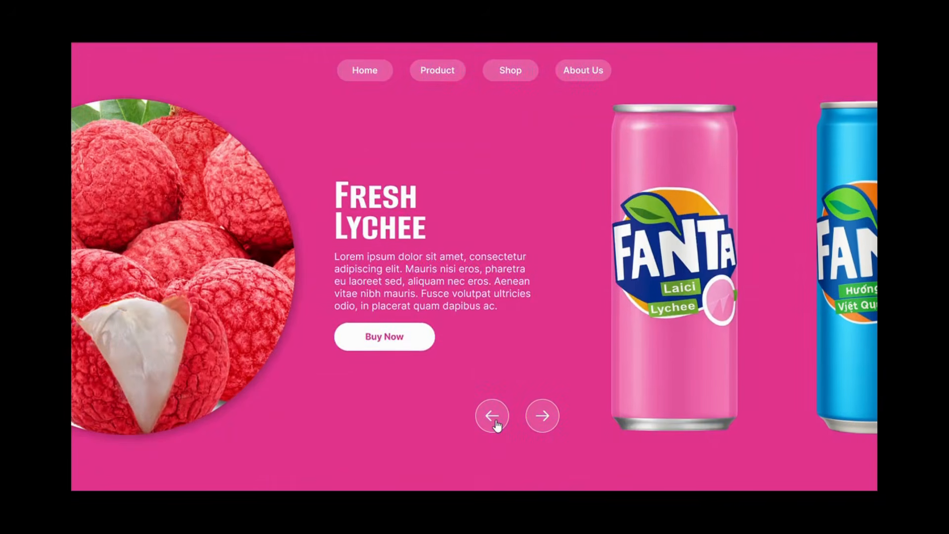
pyautogui.click(497, 424)
pyautogui.click(497, 424)
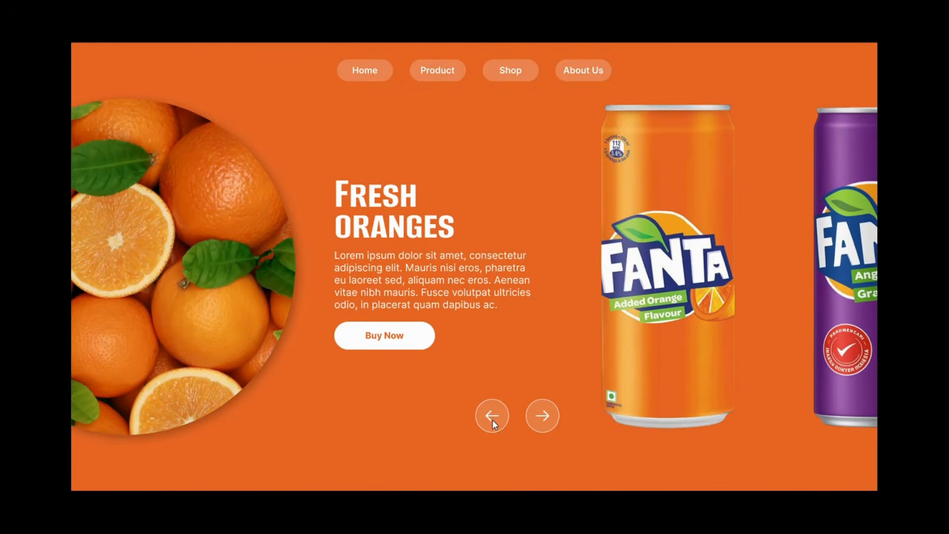